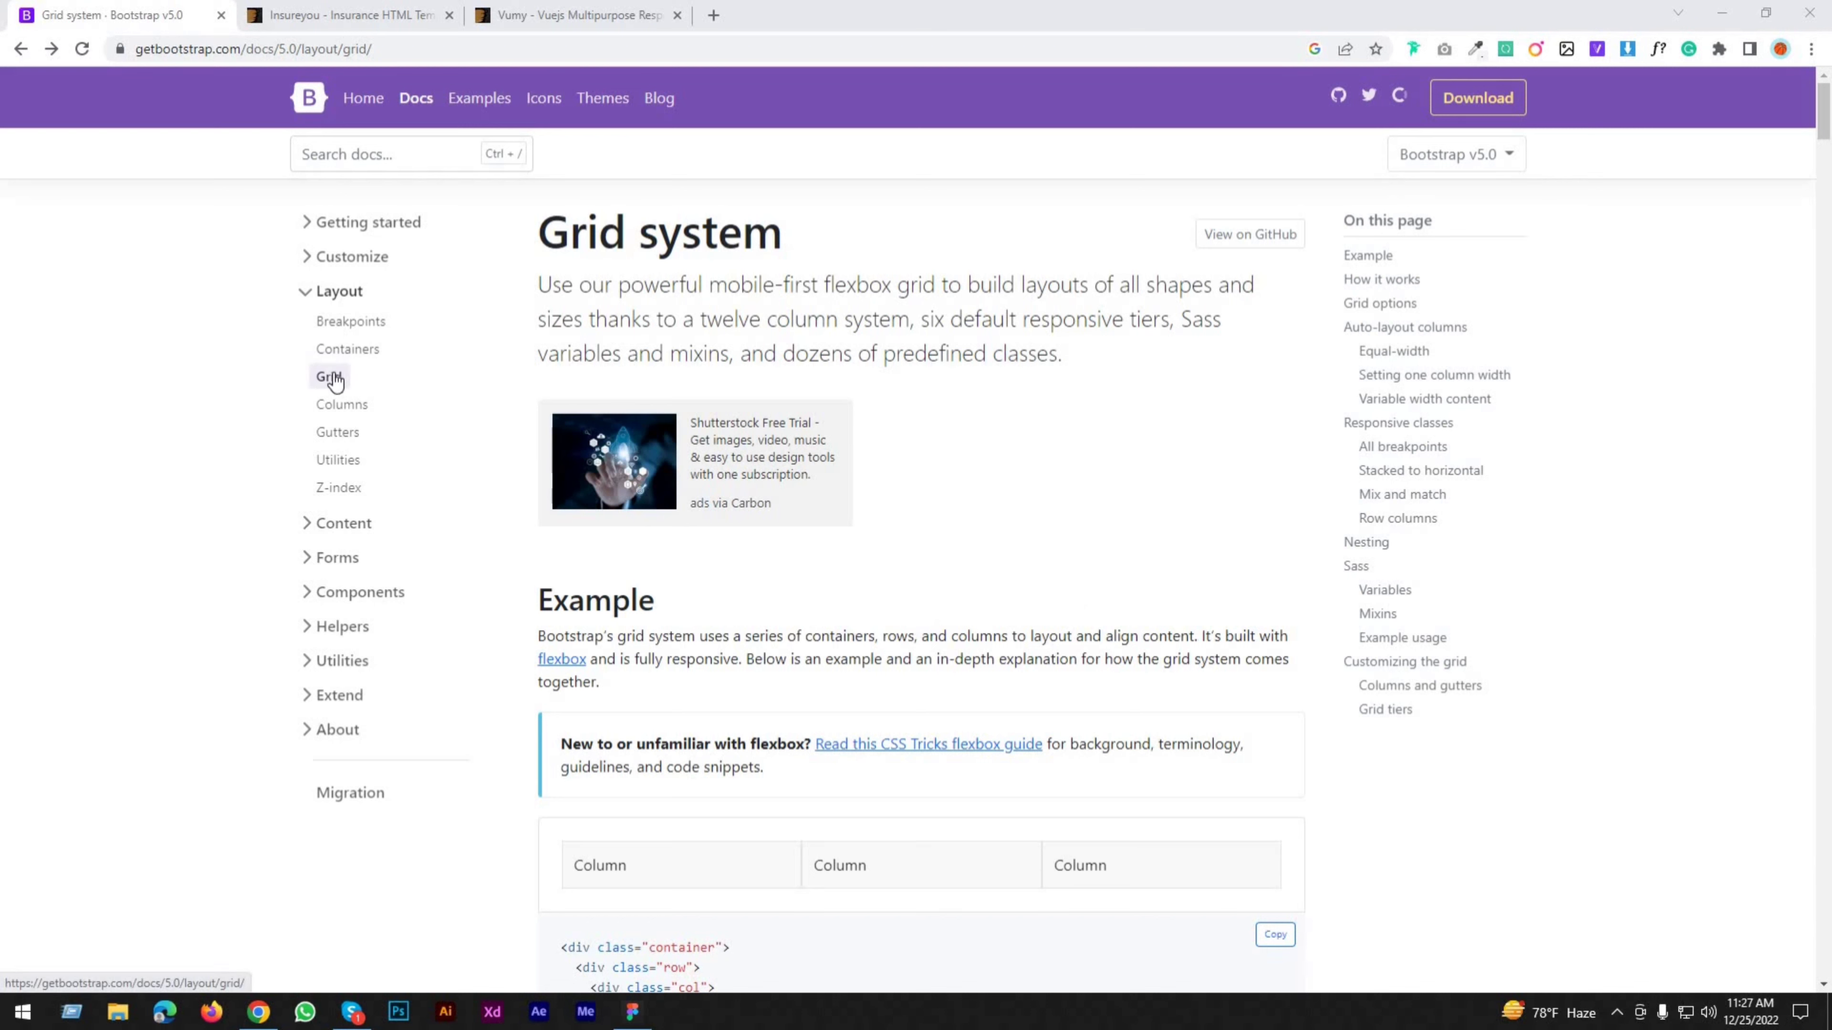
Examine the Grid options table for the xxl container max-width and the number of columns
{"action": "scroll", "coordinate": [783, 325], "scroll_direction": "down", "scroll_amount": 5}
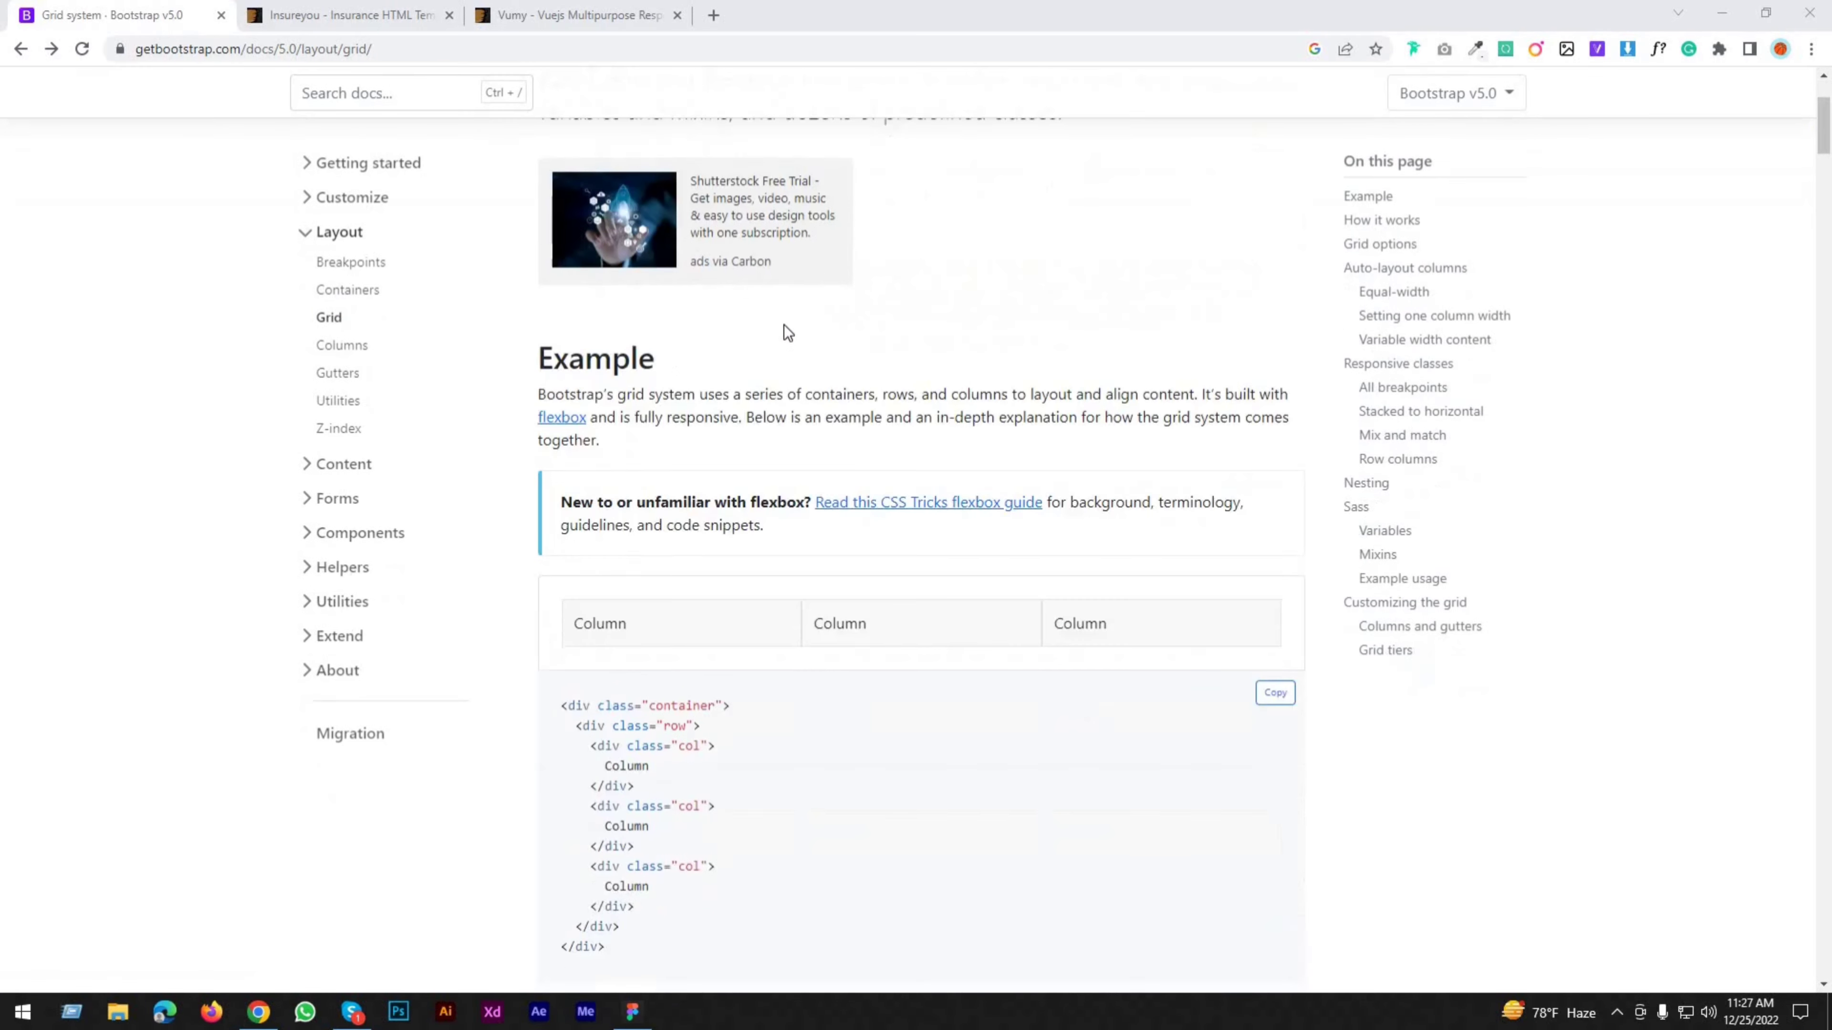
{"action": "scroll", "coordinate": [784, 328], "scroll_direction": "down", "scroll_amount": 13}
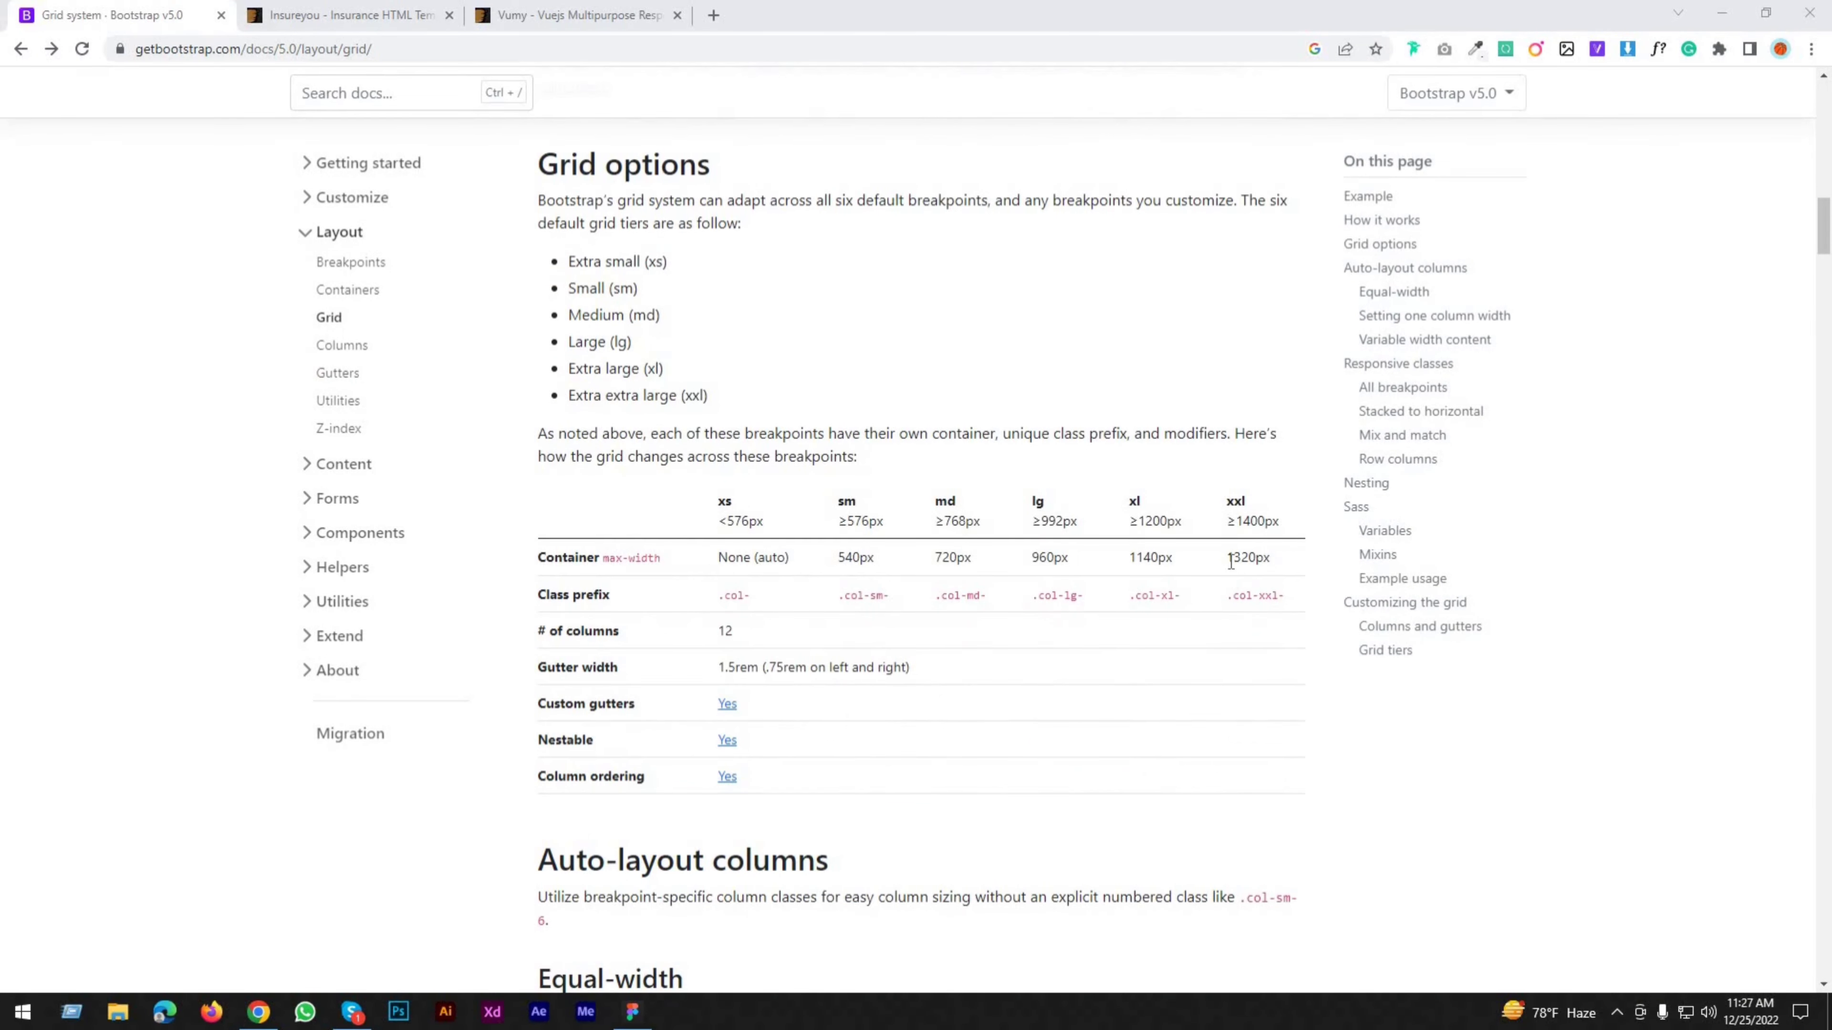
{"action": "left_click_drag", "start_coordinate": [1231, 561], "coordinate": [1269, 566]}
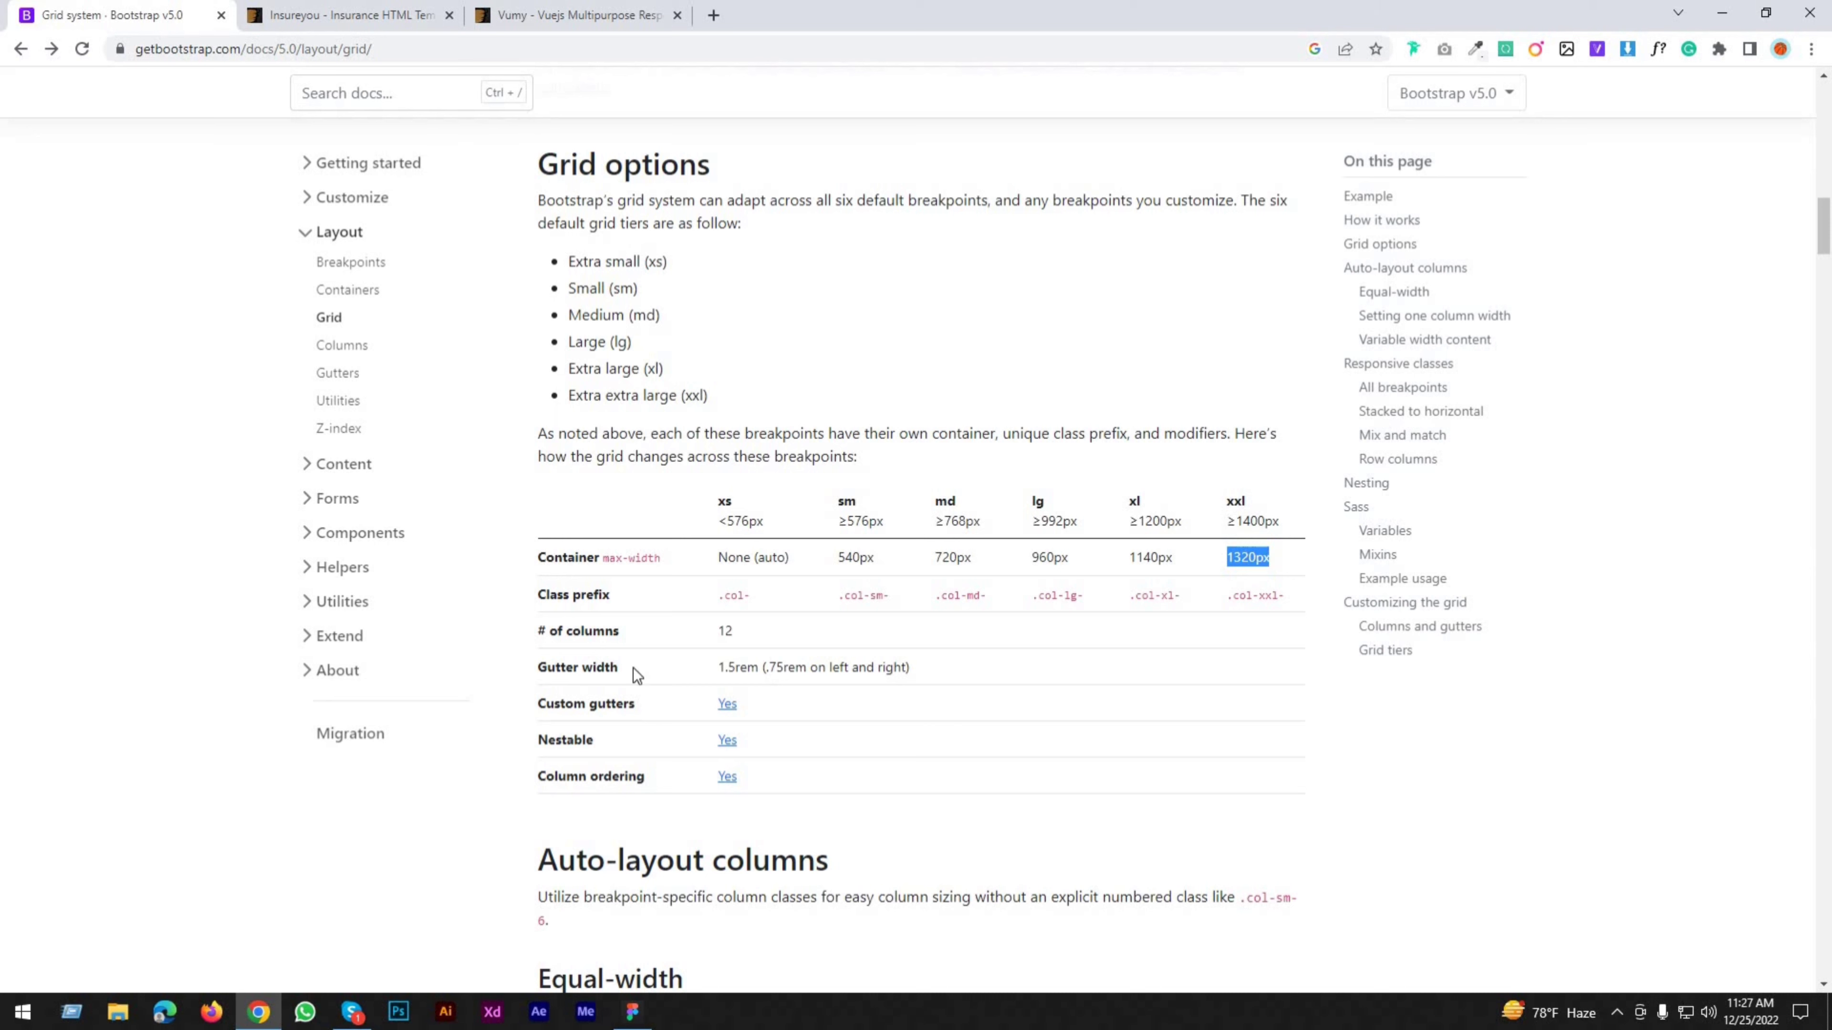
{"action": "double_click", "coordinate": [562, 560]}
{"action": "left_click_drag", "start_coordinate": [1228, 557], "coordinate": [1256, 557]}
{"action": "left_click_drag", "start_coordinate": [719, 630], "coordinate": [737, 630]}
Open the Gutters documentation page and look up the default gutter width under How they work
{"action": "left_click", "coordinate": [349, 378]}
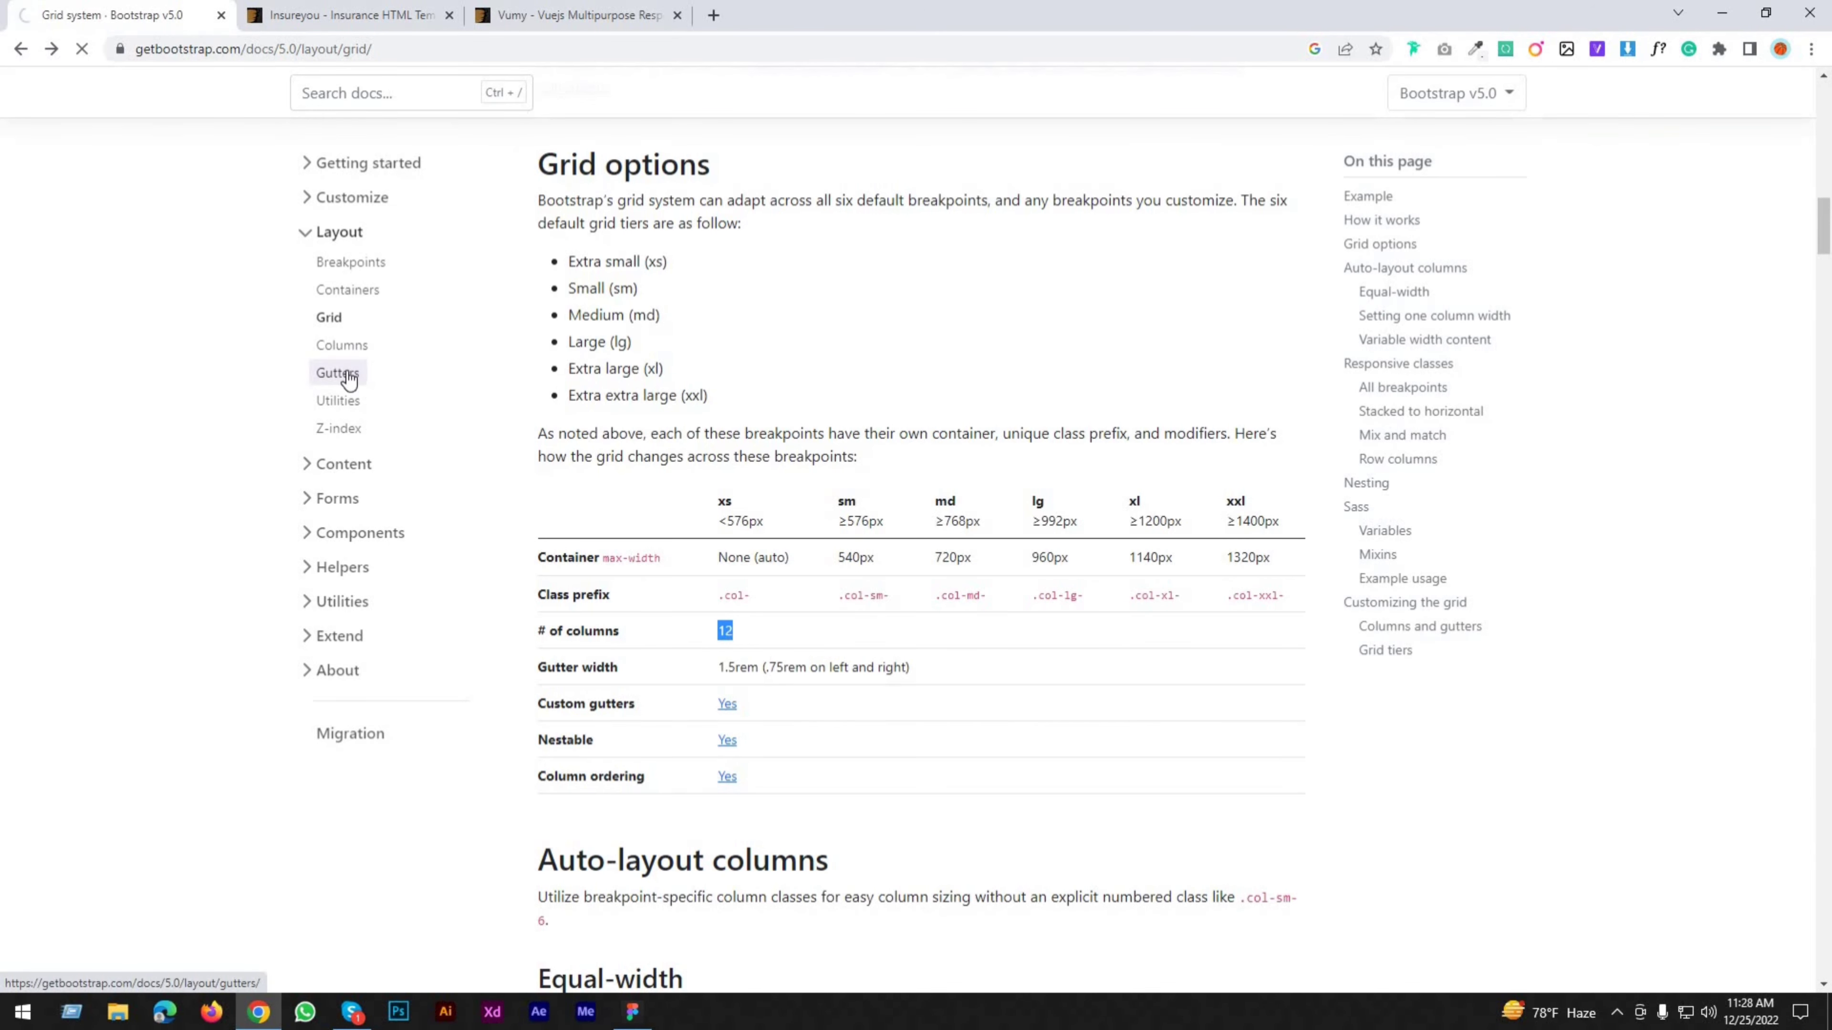
{"action": "scroll", "coordinate": [823, 423], "scroll_direction": "down", "scroll_amount": 4}
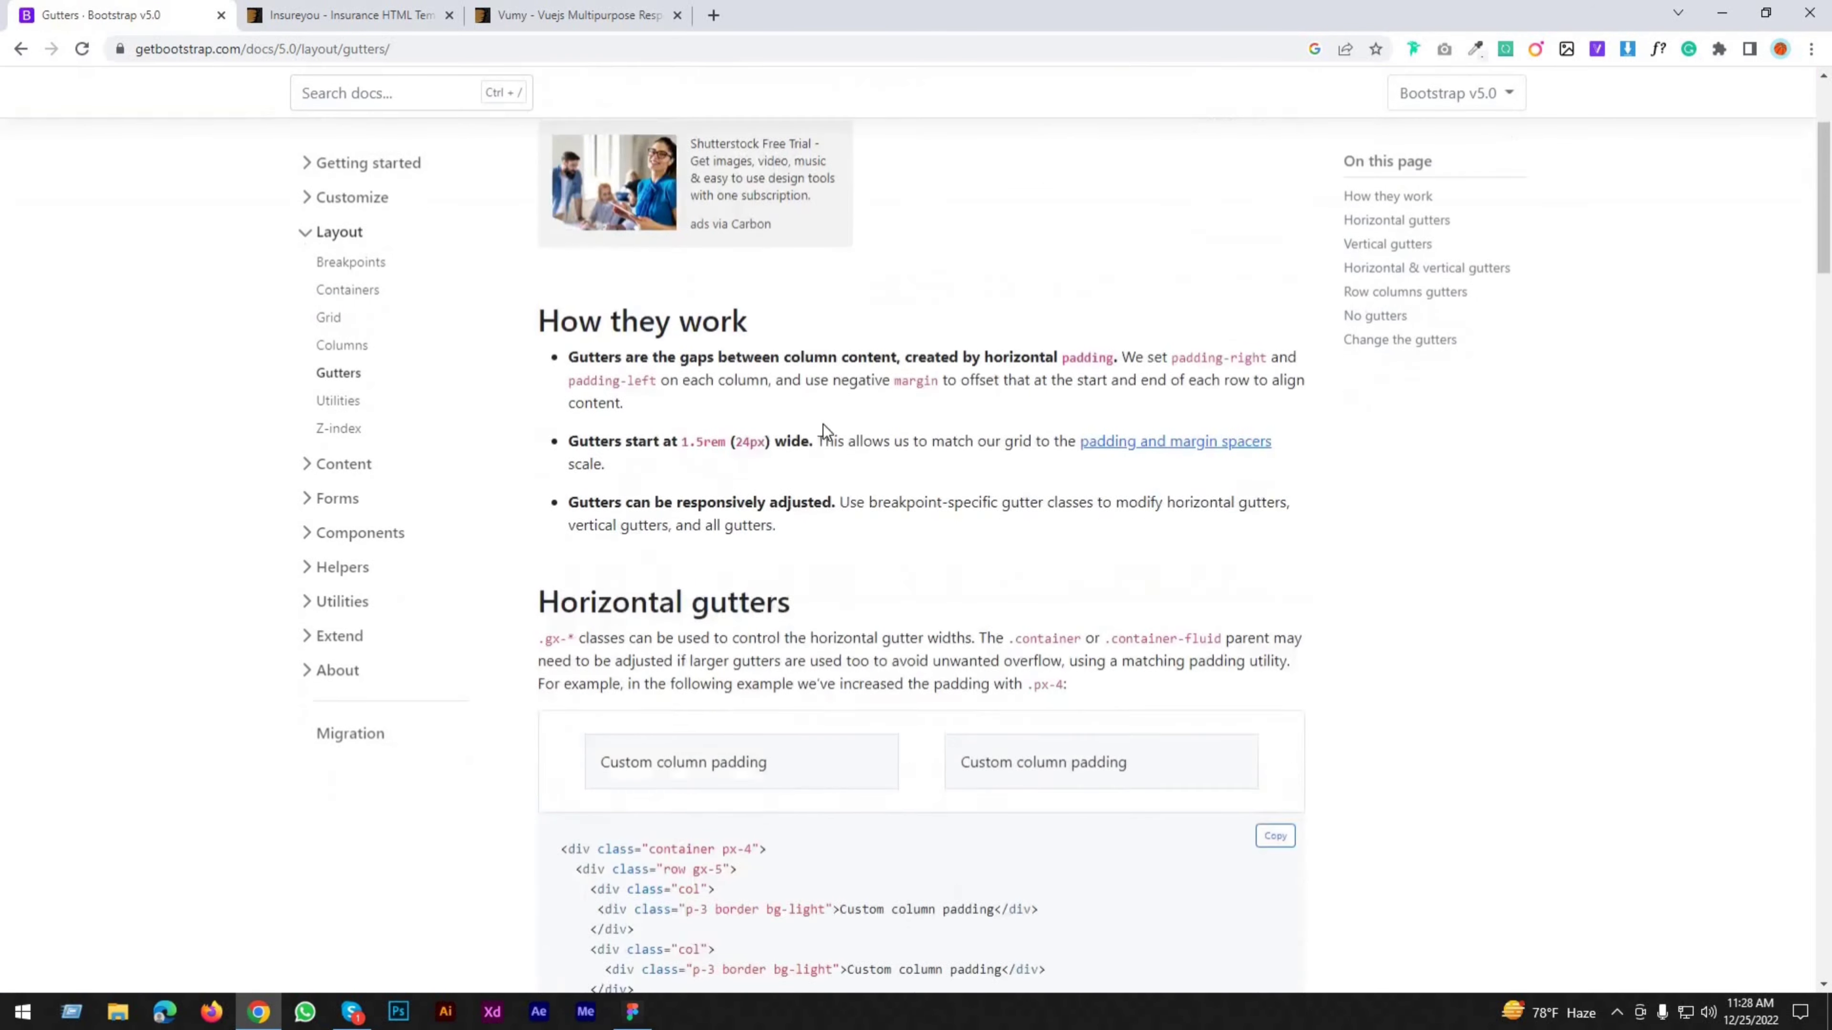
{"action": "scroll", "coordinate": [823, 423], "scroll_direction": "down", "scroll_amount": 2}
{"action": "left_click_drag", "start_coordinate": [737, 305], "coordinate": [766, 302]}
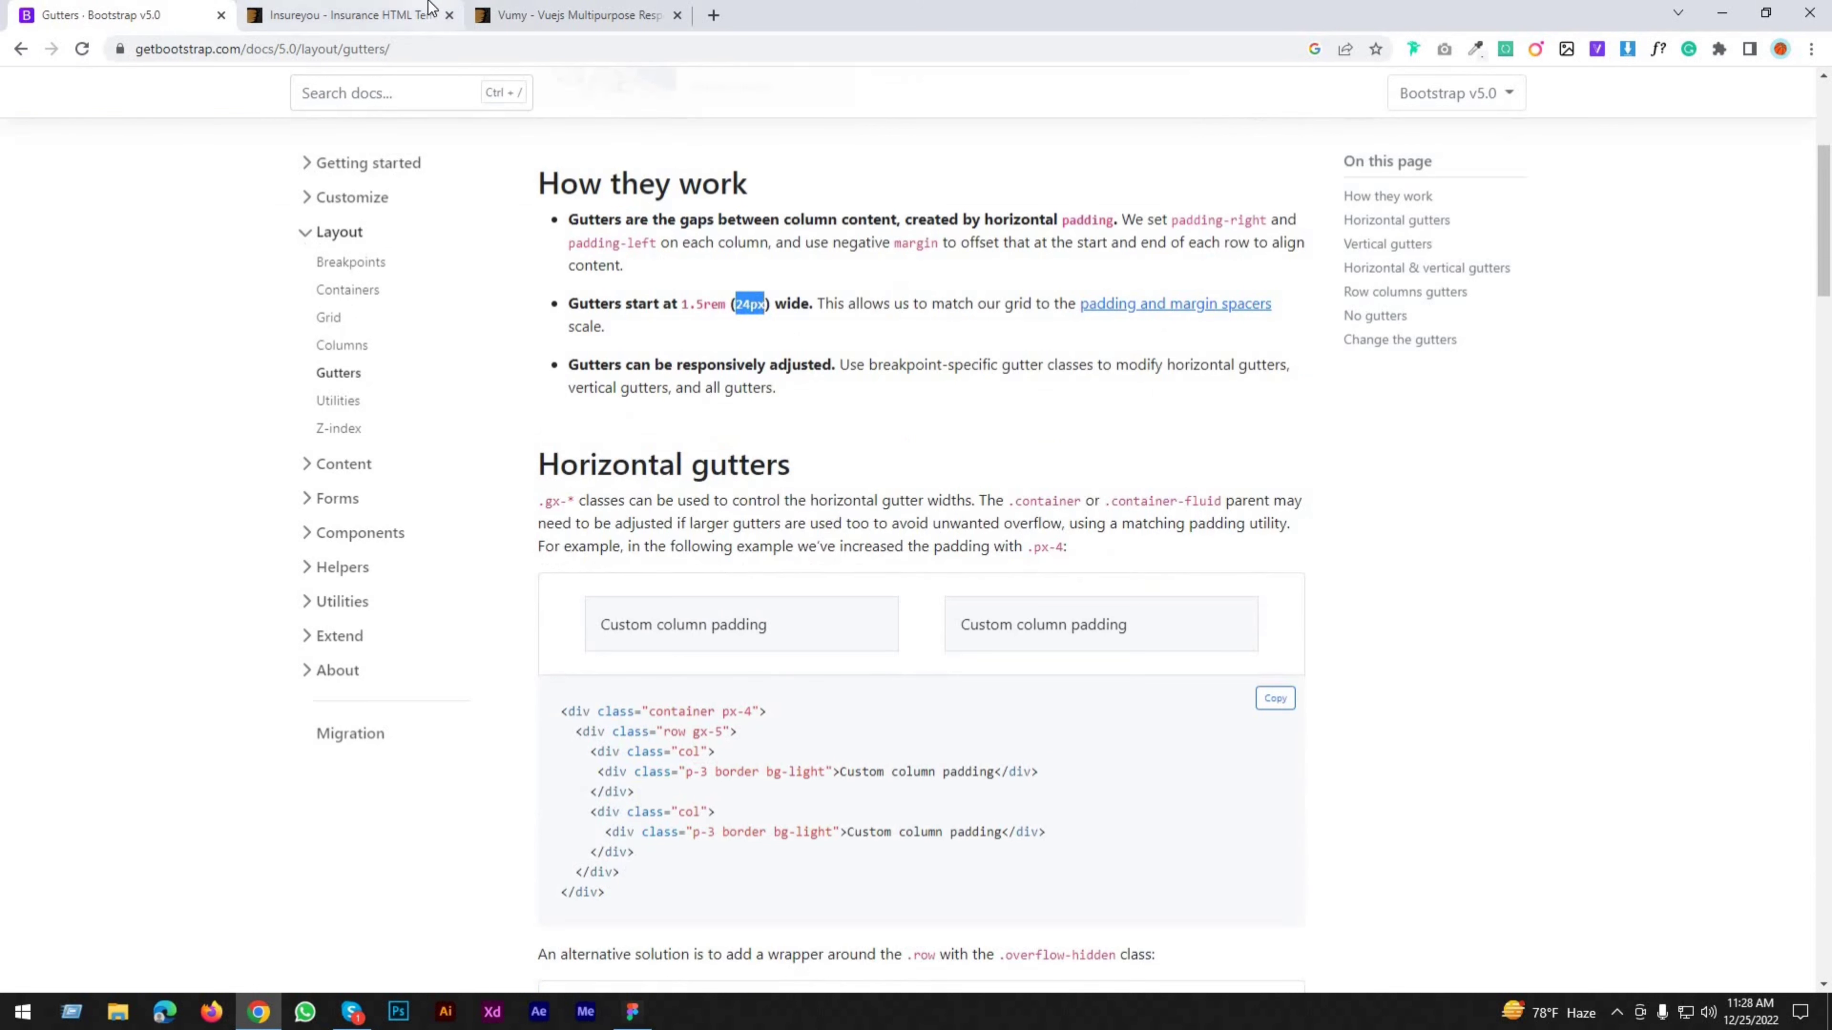
Measure the width of the four insurance service cards on the Insureyou template with a screenshot area selection, then discard it
{"action": "left_click", "coordinate": [404, 14]}
{"action": "scroll", "coordinate": [680, 452], "scroll_direction": "down", "scroll_amount": 4}
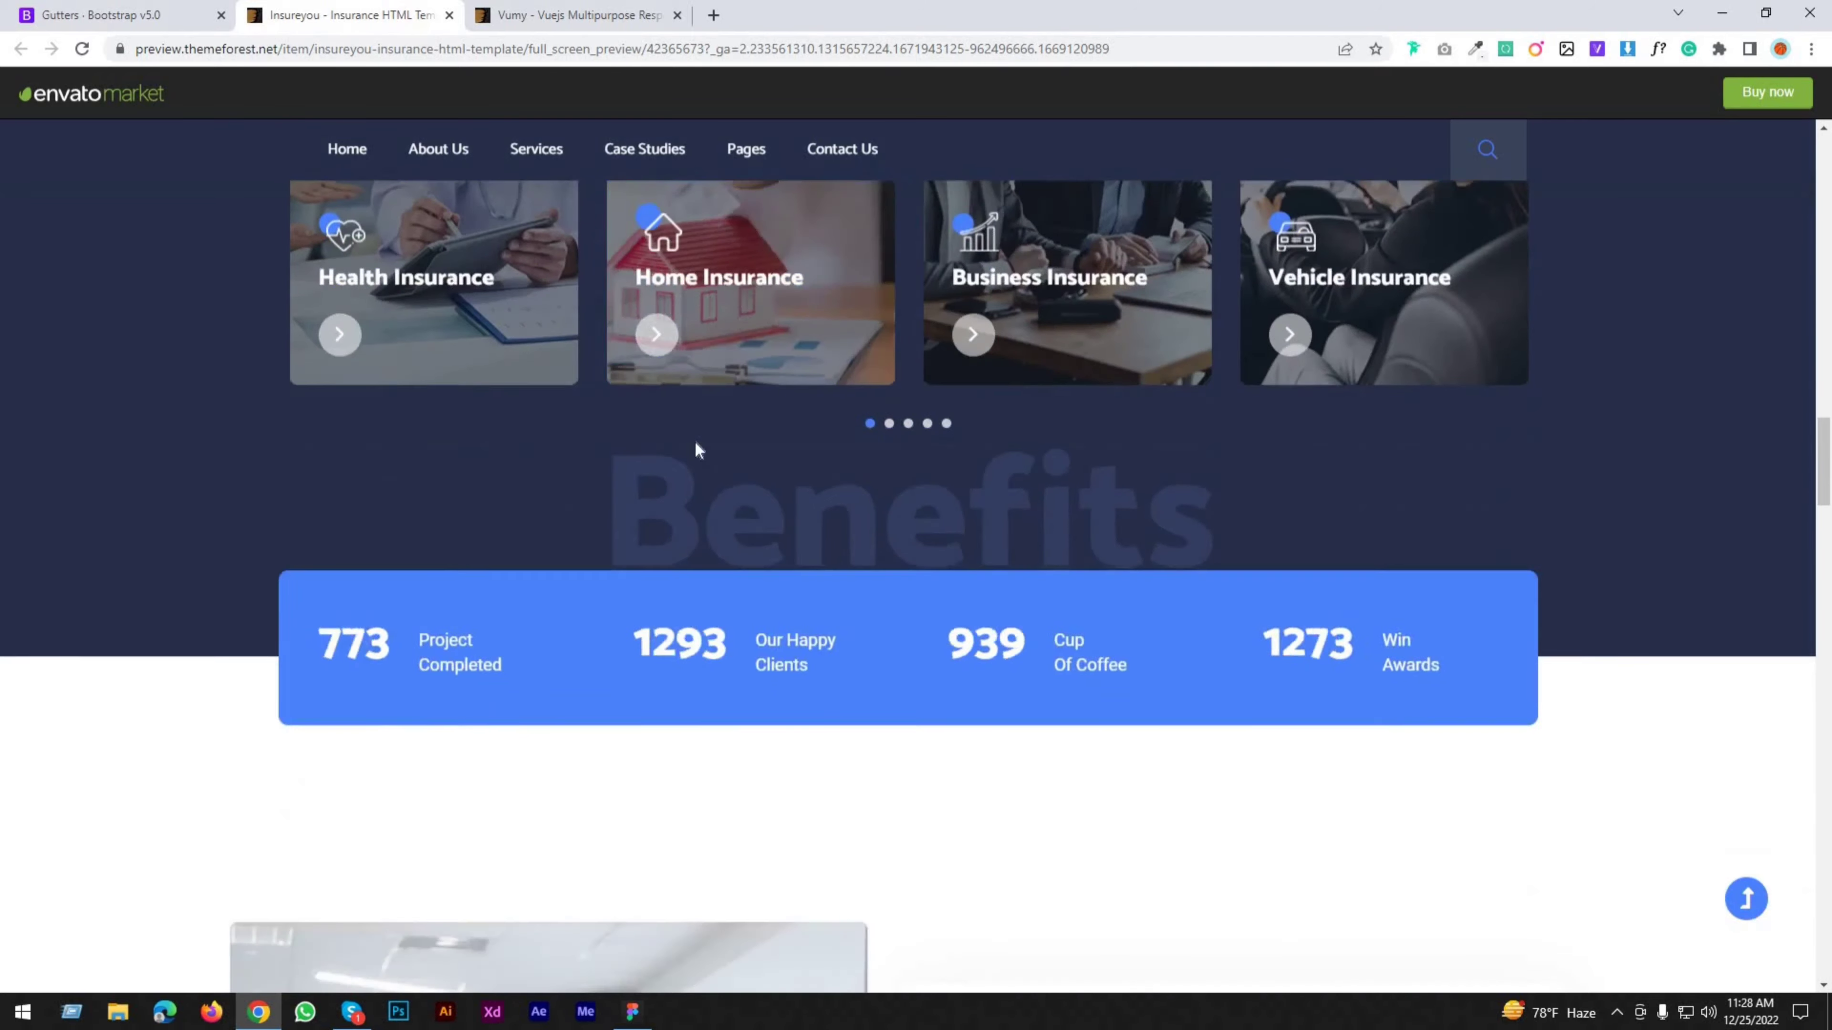
{"action": "scroll", "coordinate": [693, 441], "scroll_direction": "up", "scroll_amount": 4}
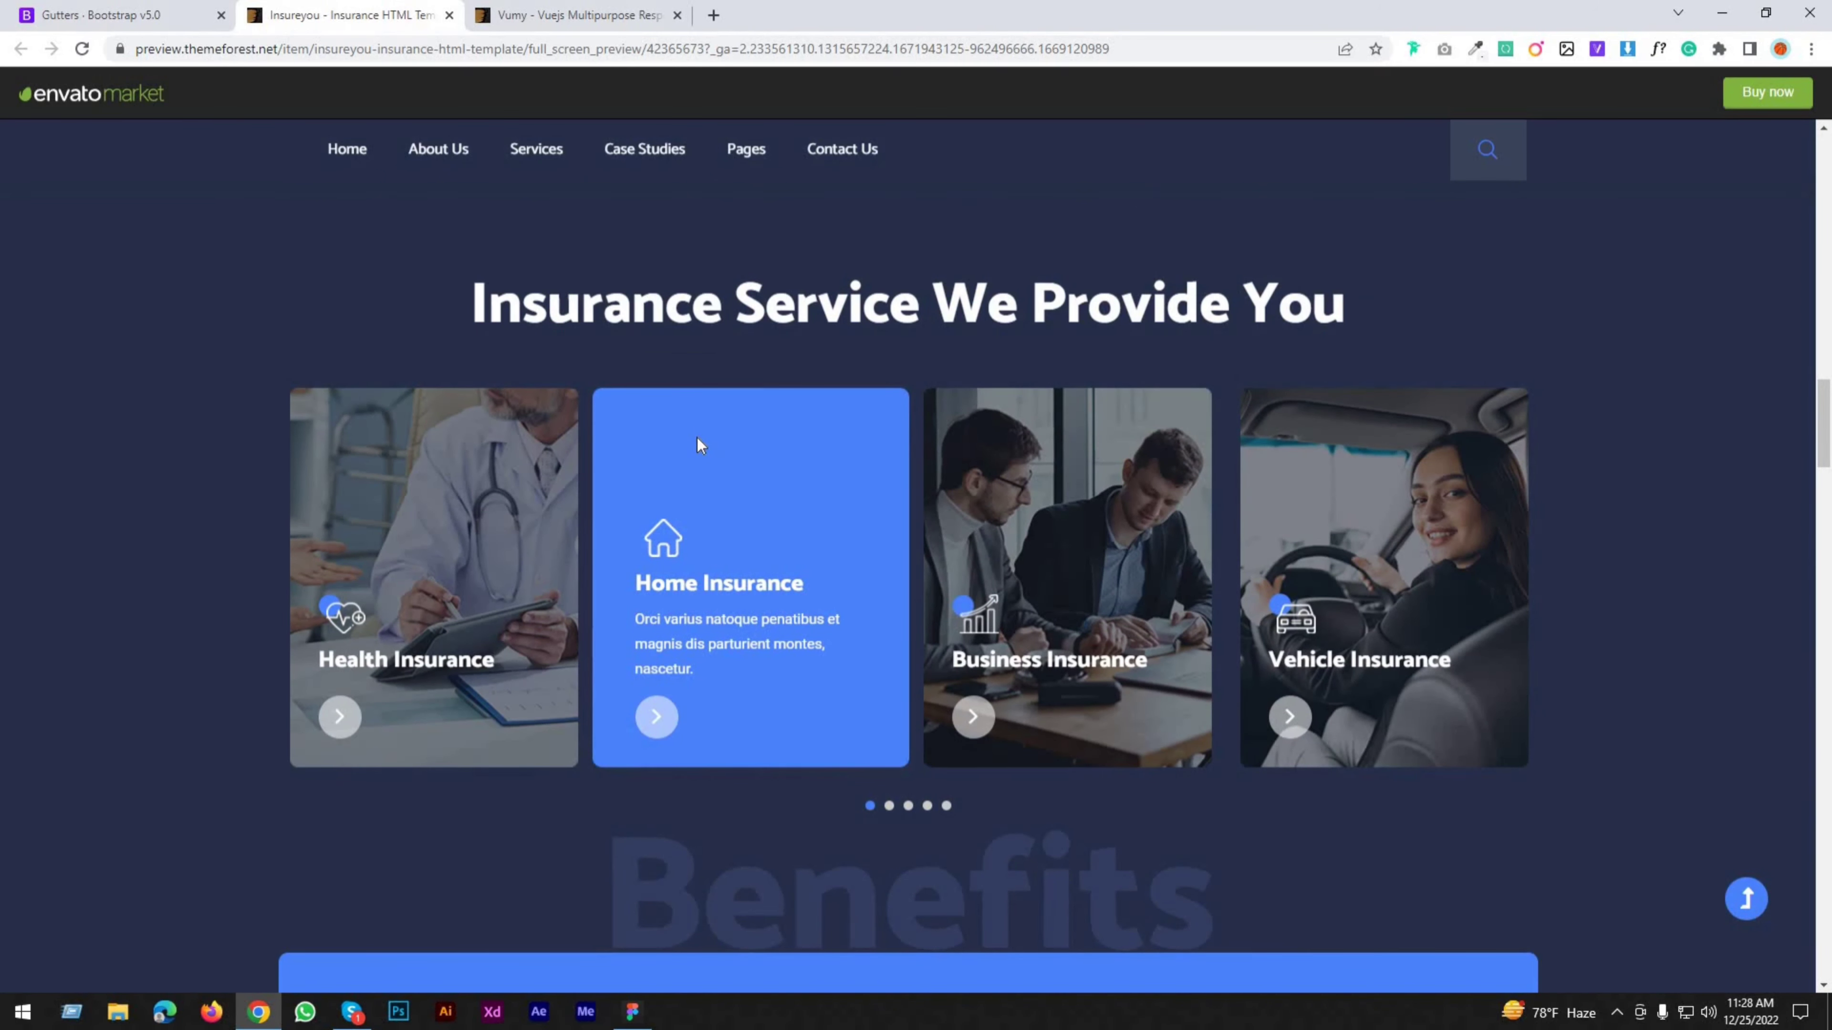
{"action": "key", "text": "Print"}
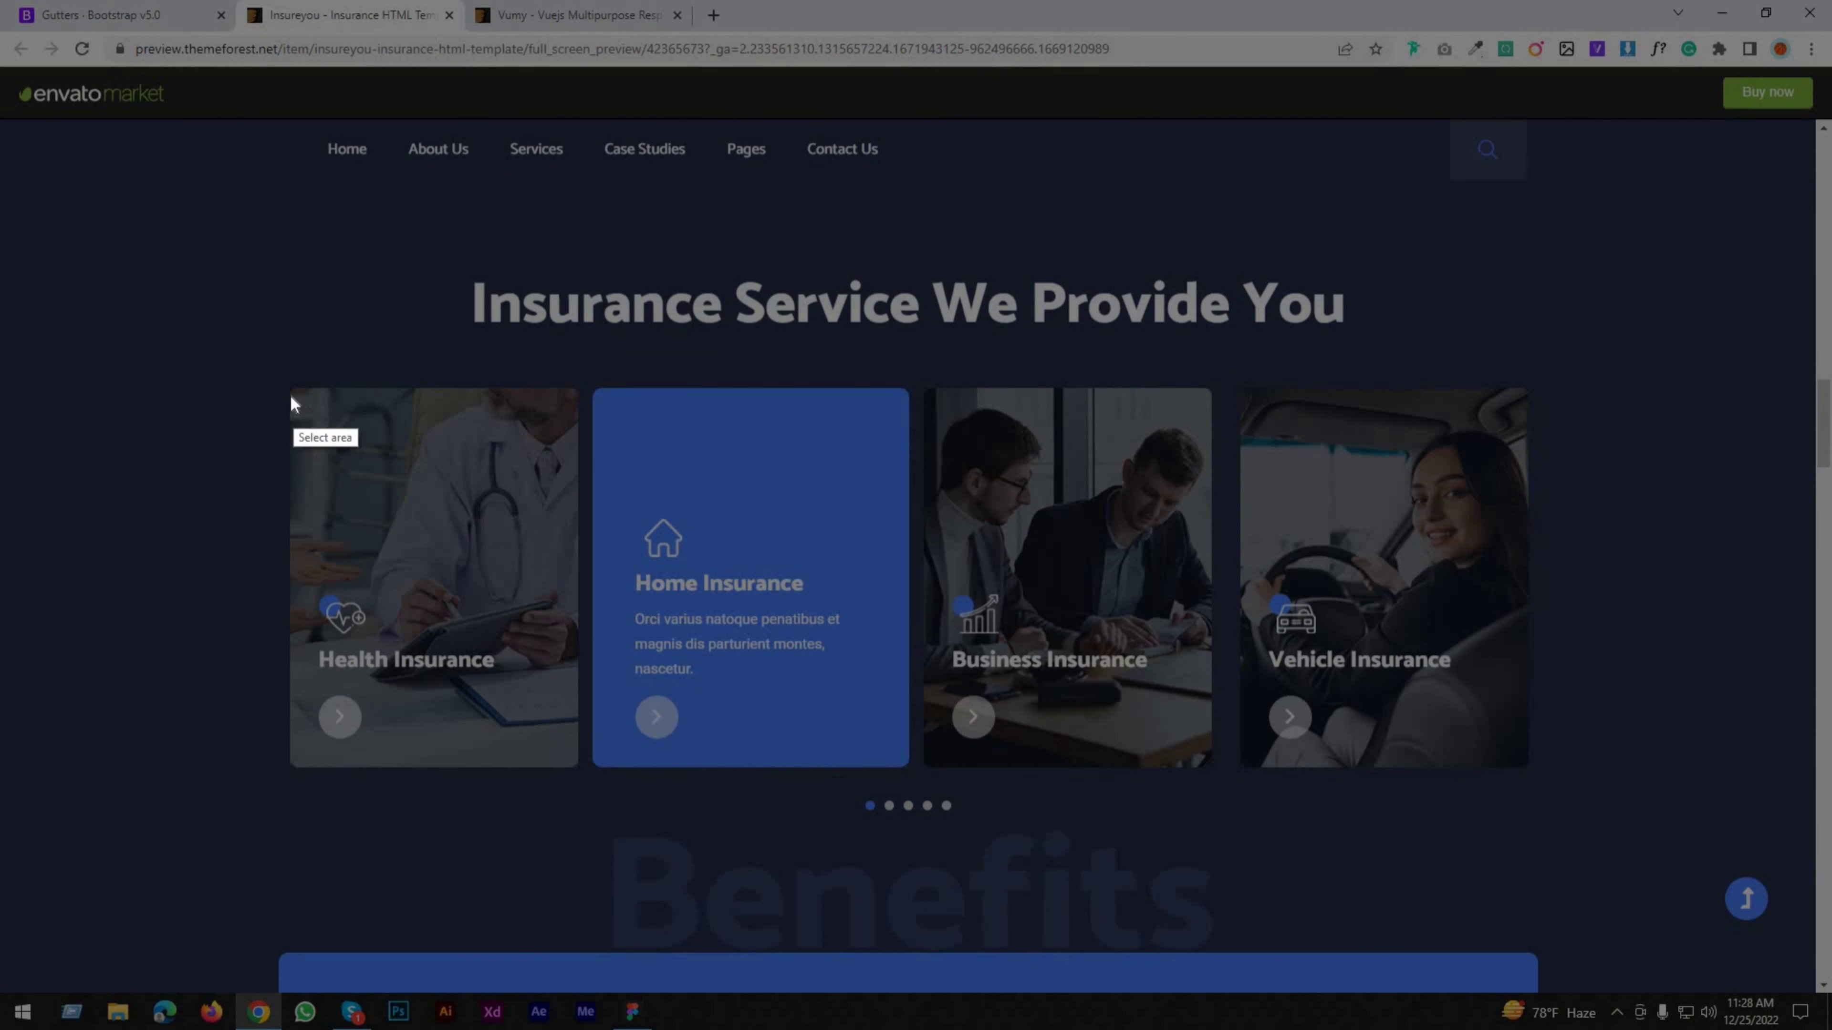
{"action": "mouse_move", "coordinate": [290, 395]}
{"action": "left_mouse_down"}
{"action": "mouse_move", "coordinate": [1522, 757]}
{"action": "mouse_move", "coordinate": [1527, 726]}
{"action": "left_mouse_up"}
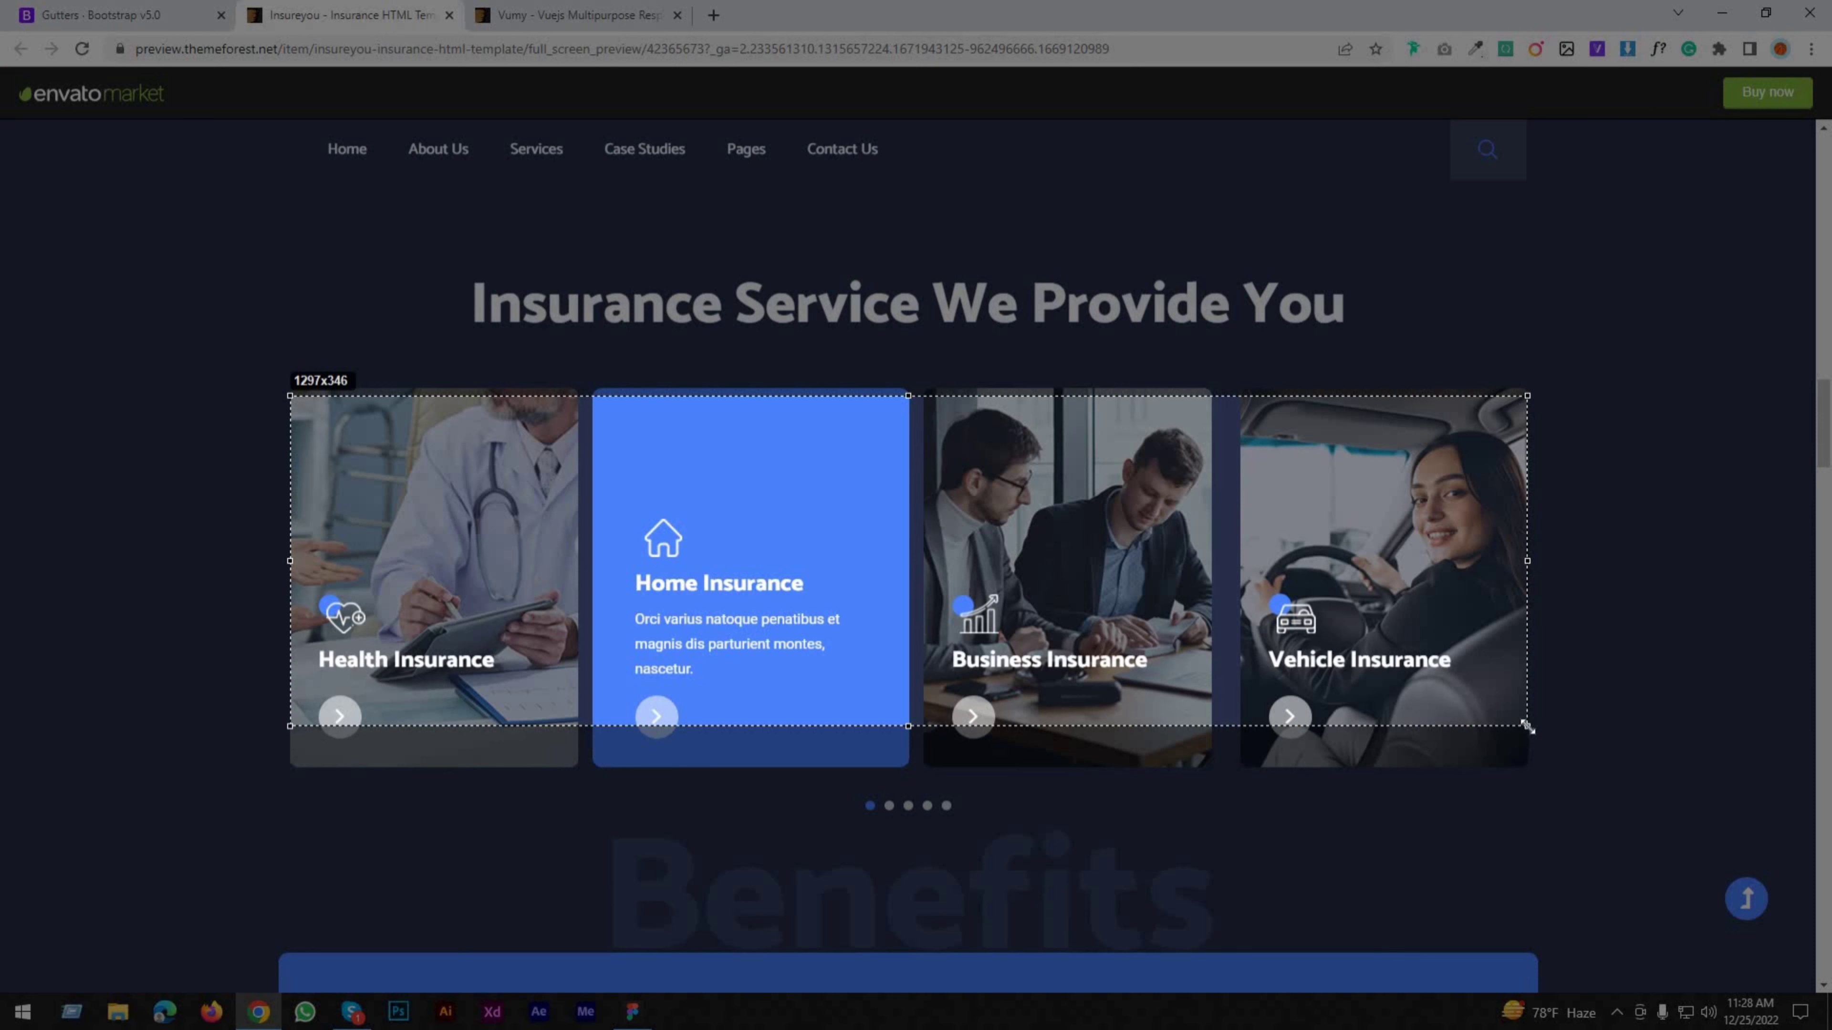
{"action": "left_click_drag", "start_coordinate": [1527, 728], "coordinate": [1529, 727]}
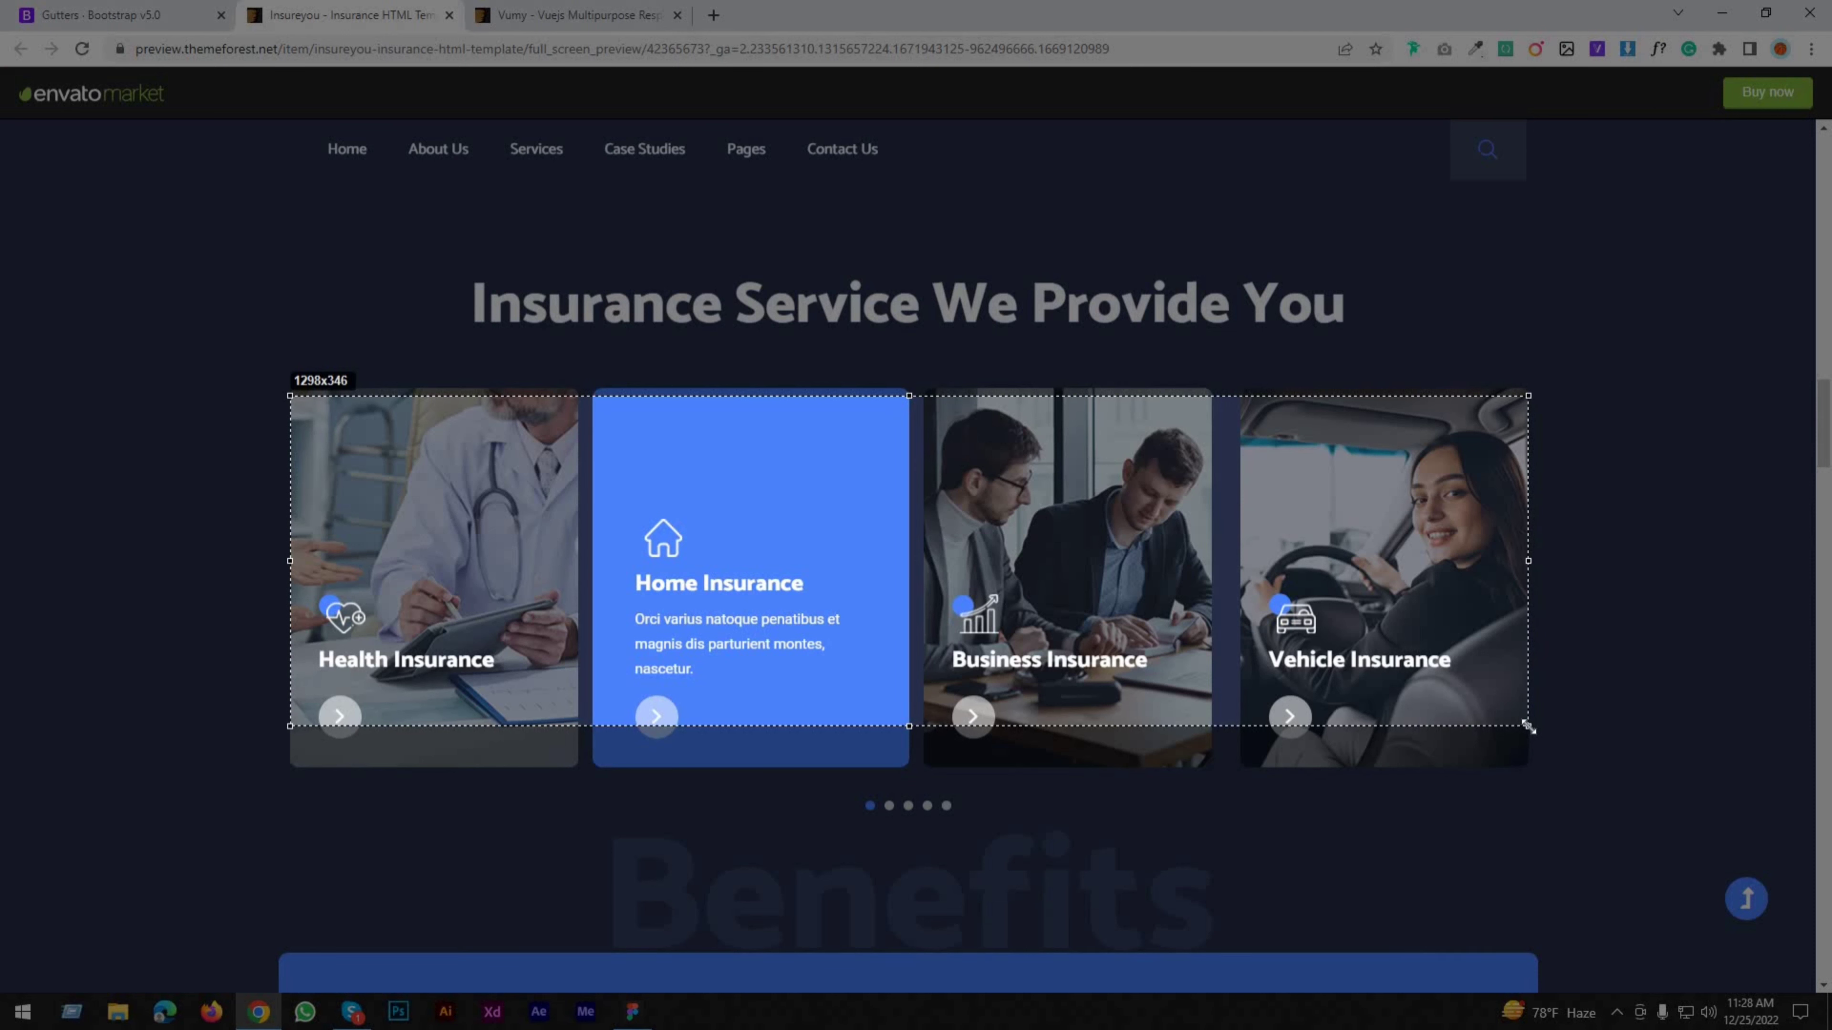
{"action": "left_click", "coordinate": [1515, 741]}
Measure the width of the Information Retrieval and Simple Dashboard card row on the Vumy template with a screenshot selection, then discard it
{"action": "left_click", "coordinate": [570, 15]}
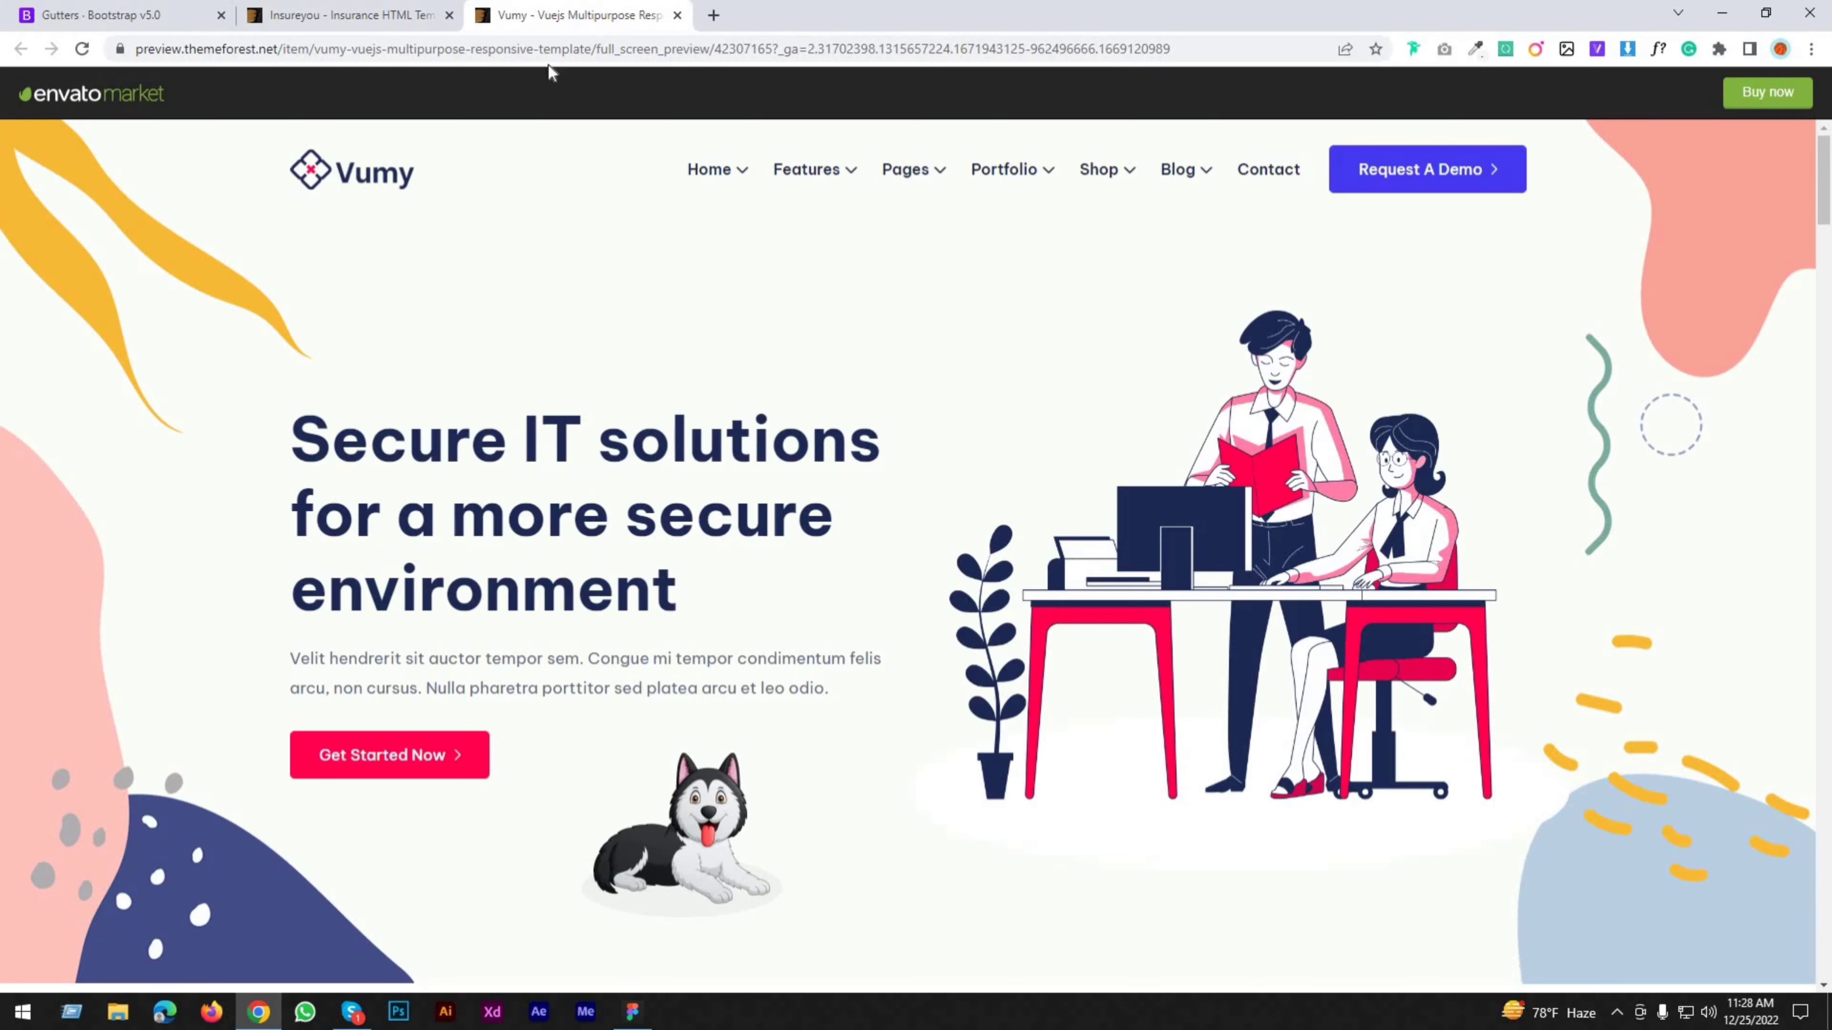
{"action": "scroll", "coordinate": [798, 507], "scroll_direction": "down", "scroll_amount": 15}
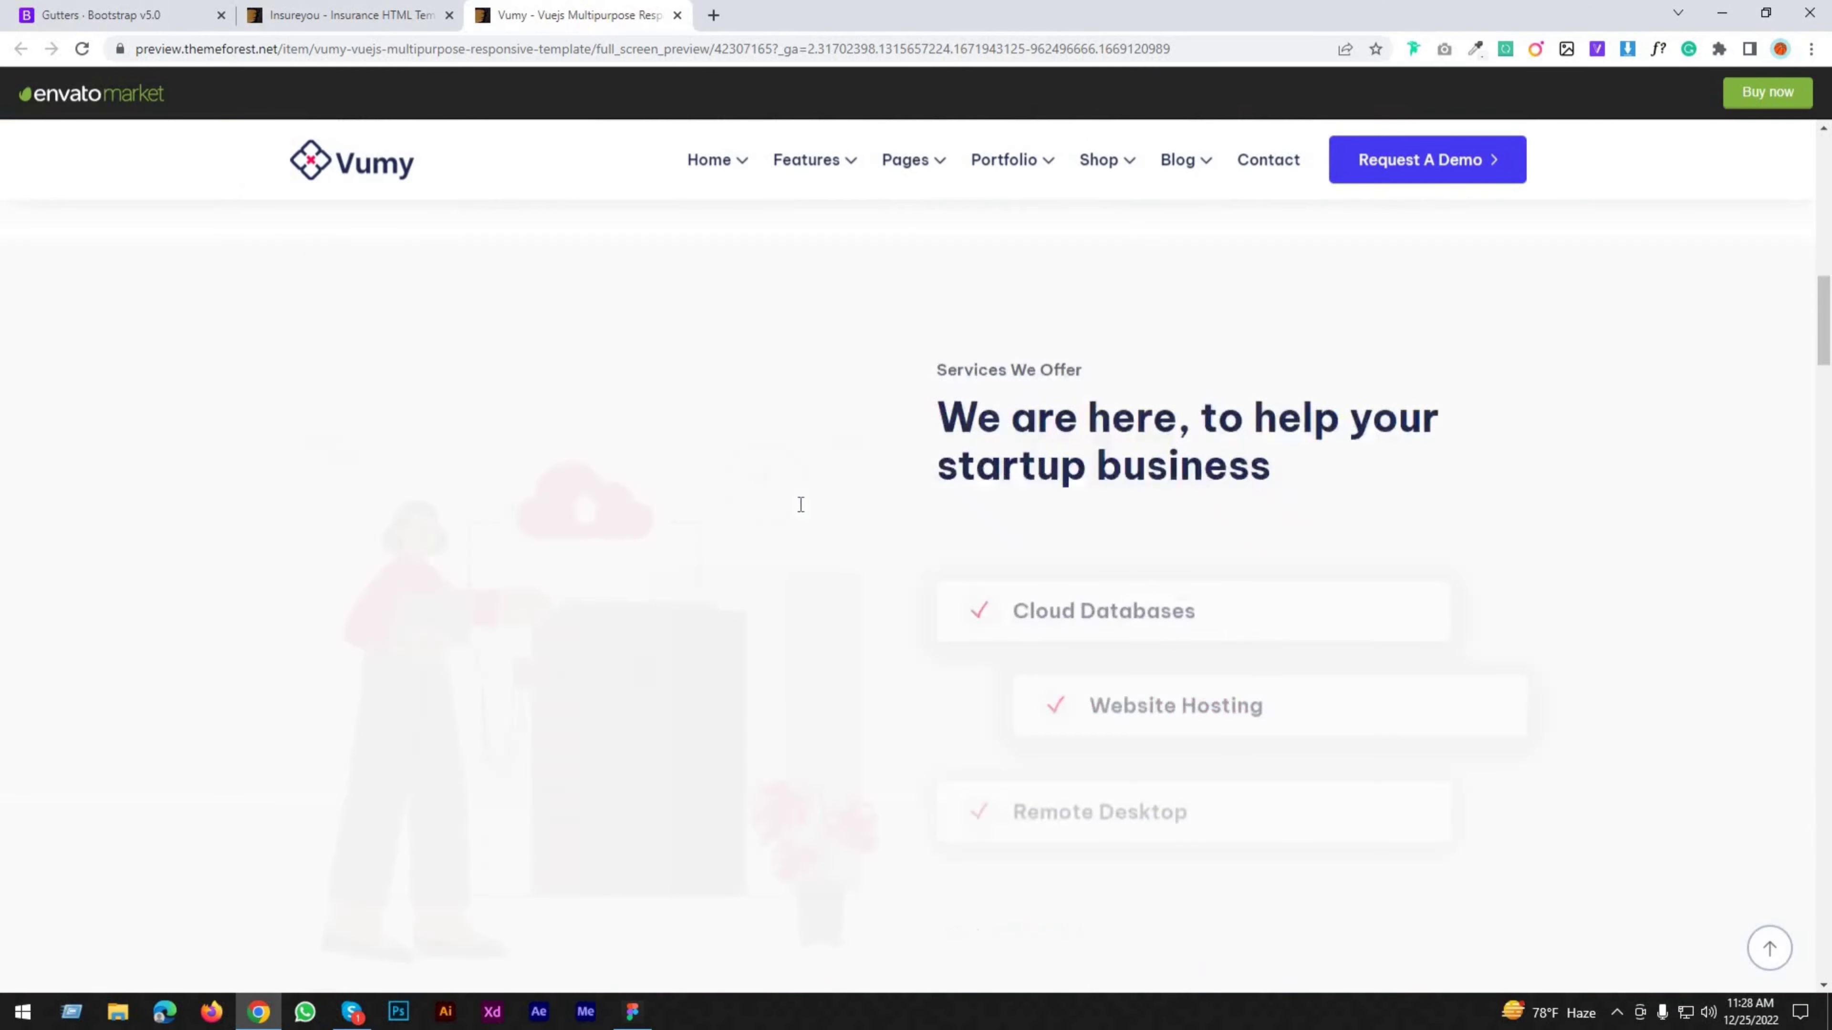
{"action": "scroll", "coordinate": [800, 504], "scroll_direction": "down", "scroll_amount": 15}
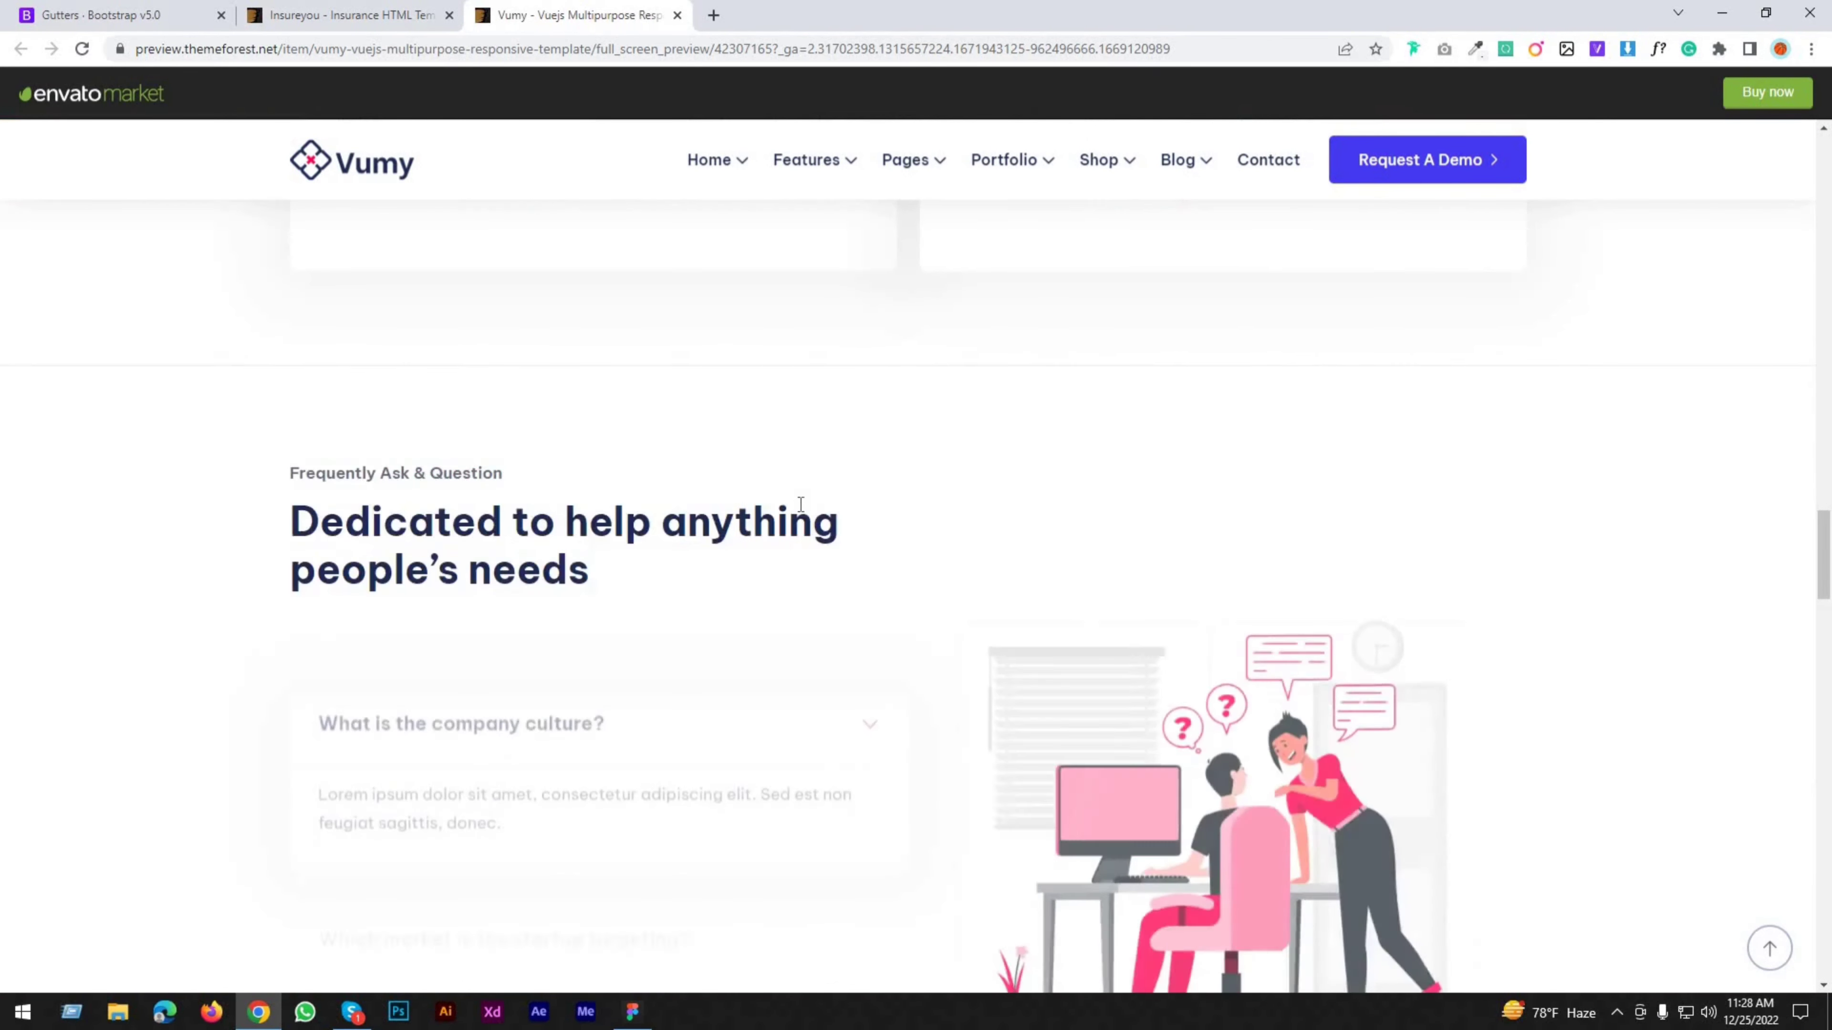
{"action": "scroll", "coordinate": [801, 505], "scroll_direction": "up", "scroll_amount": 5}
{"action": "key", "text": "Print"}
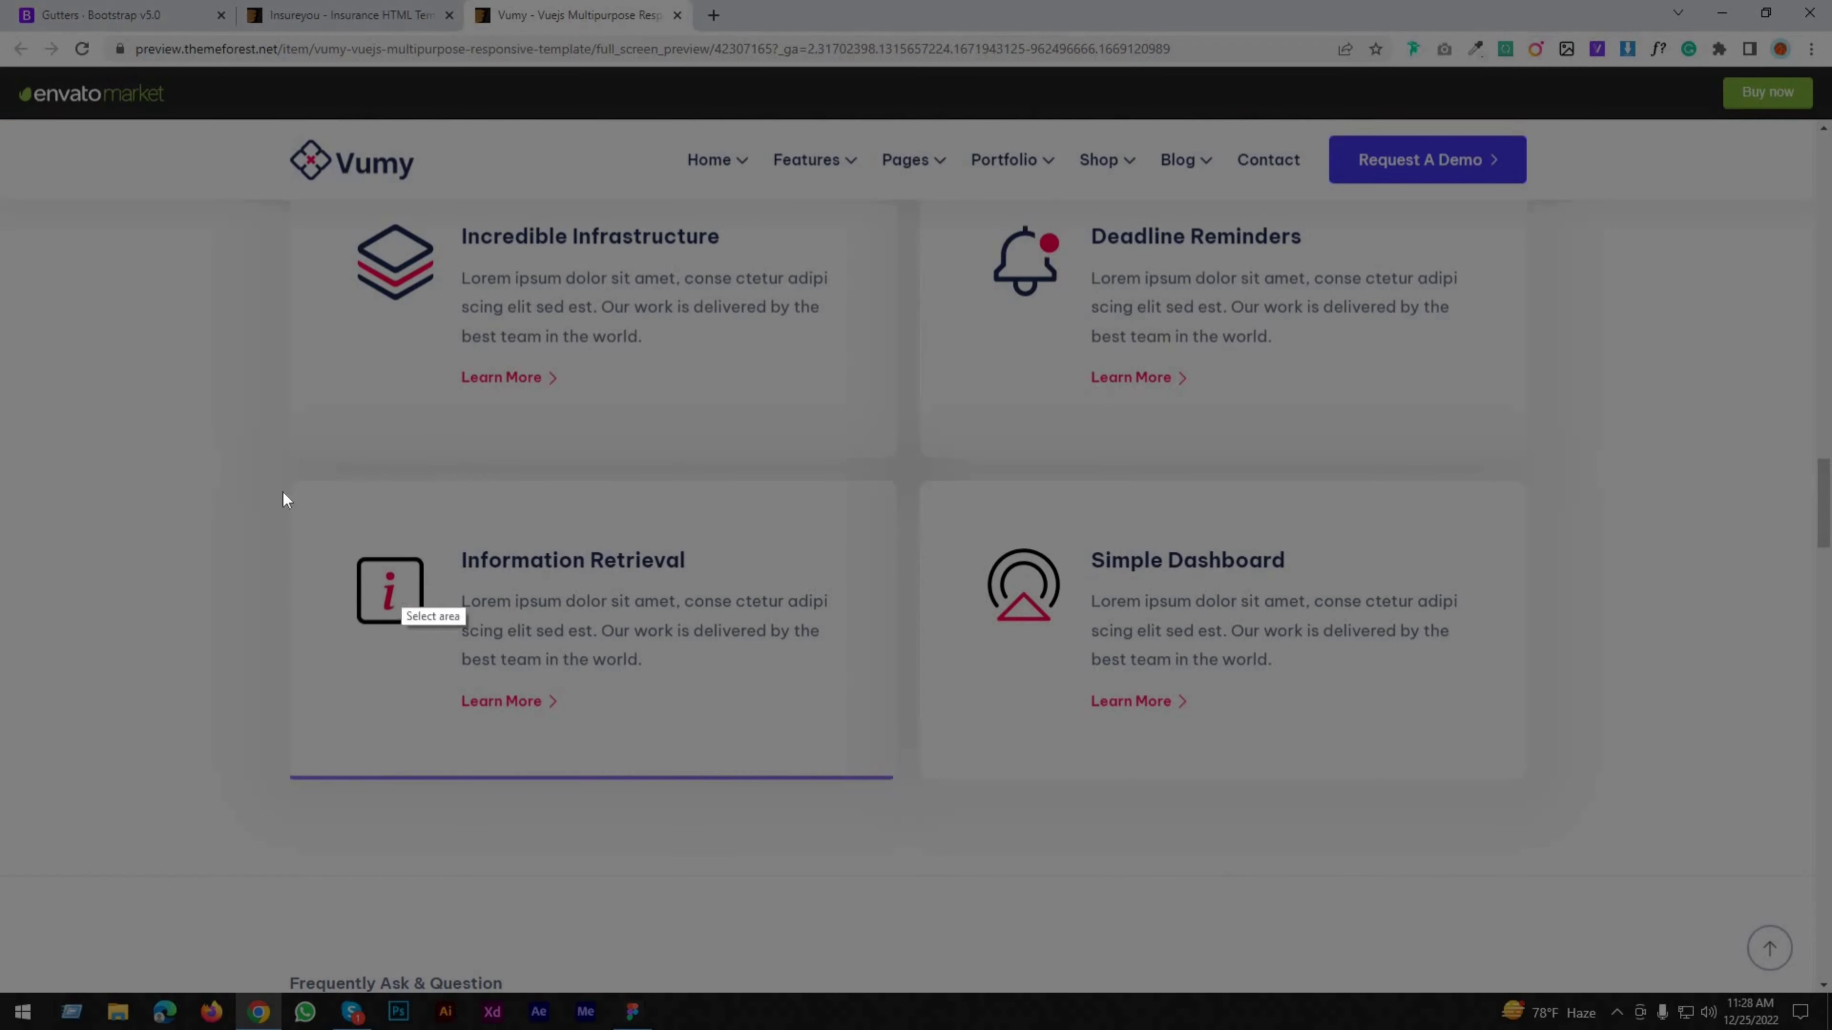
{"action": "left_click_drag", "start_coordinate": [289, 483], "coordinate": [1526, 775]}
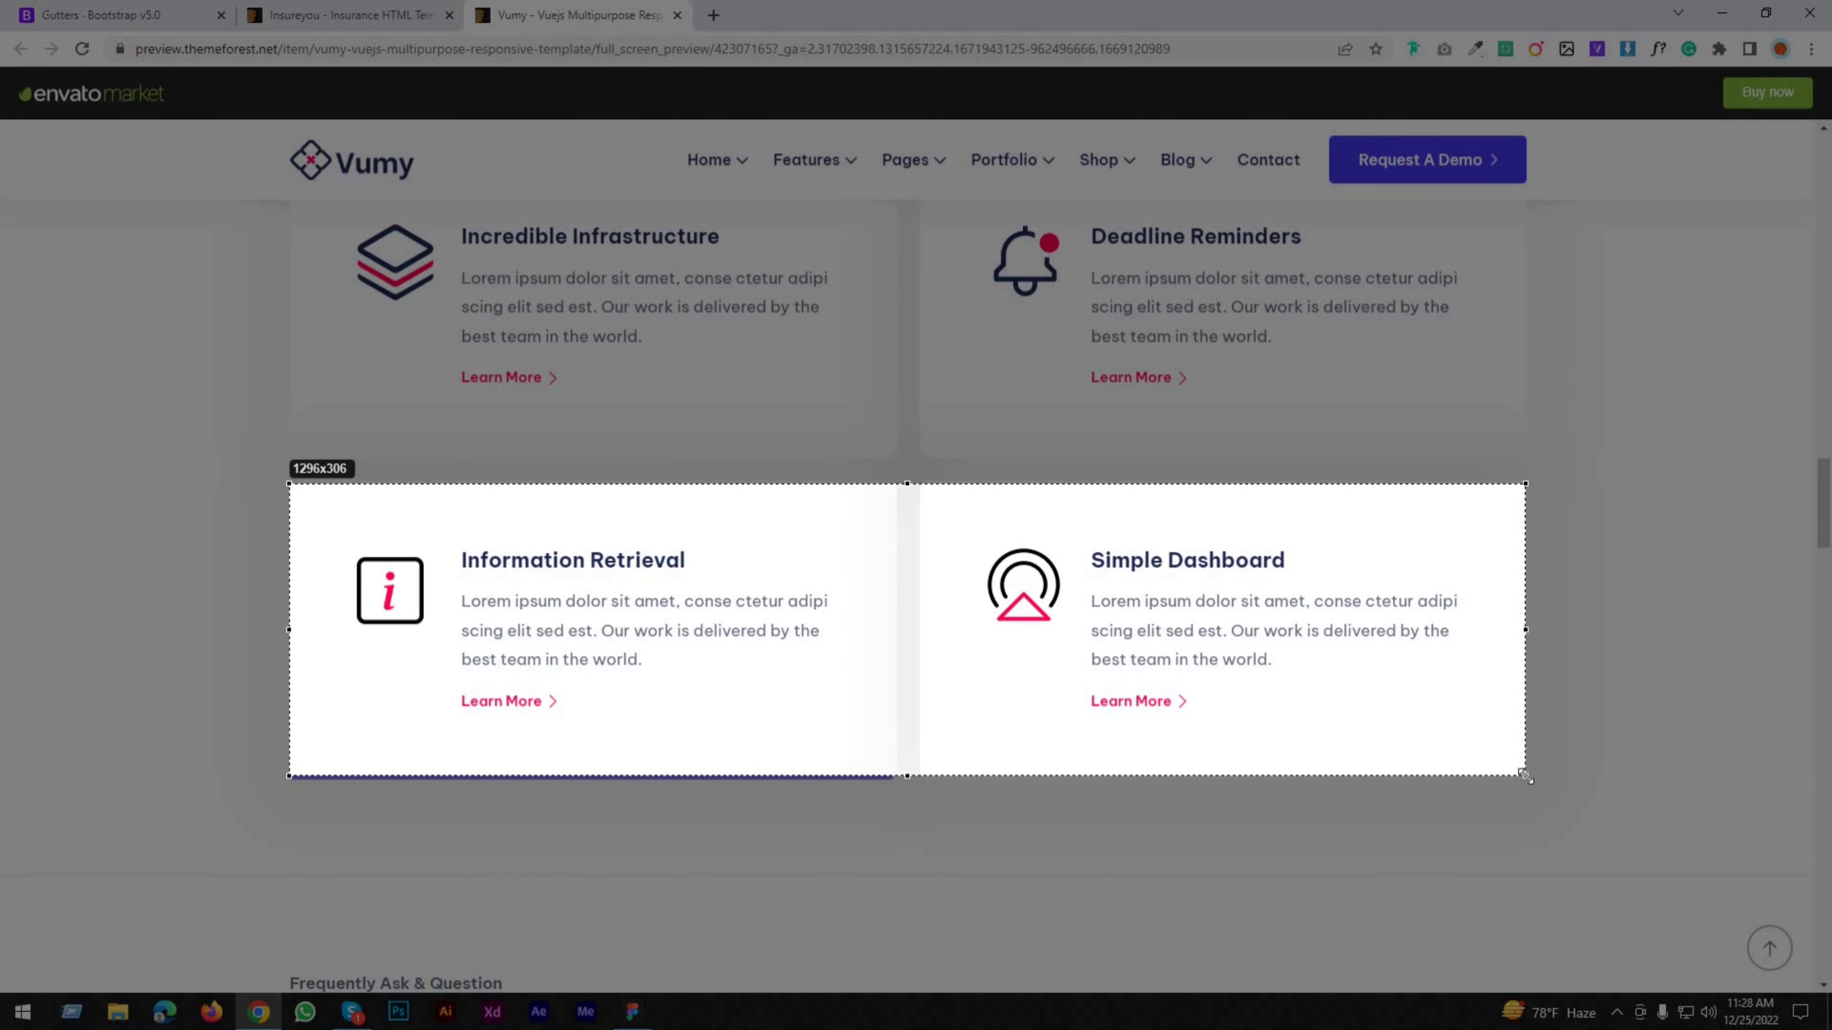
{"action": "left_click_drag", "start_coordinate": [1526, 775], "coordinate": [1523, 777]}
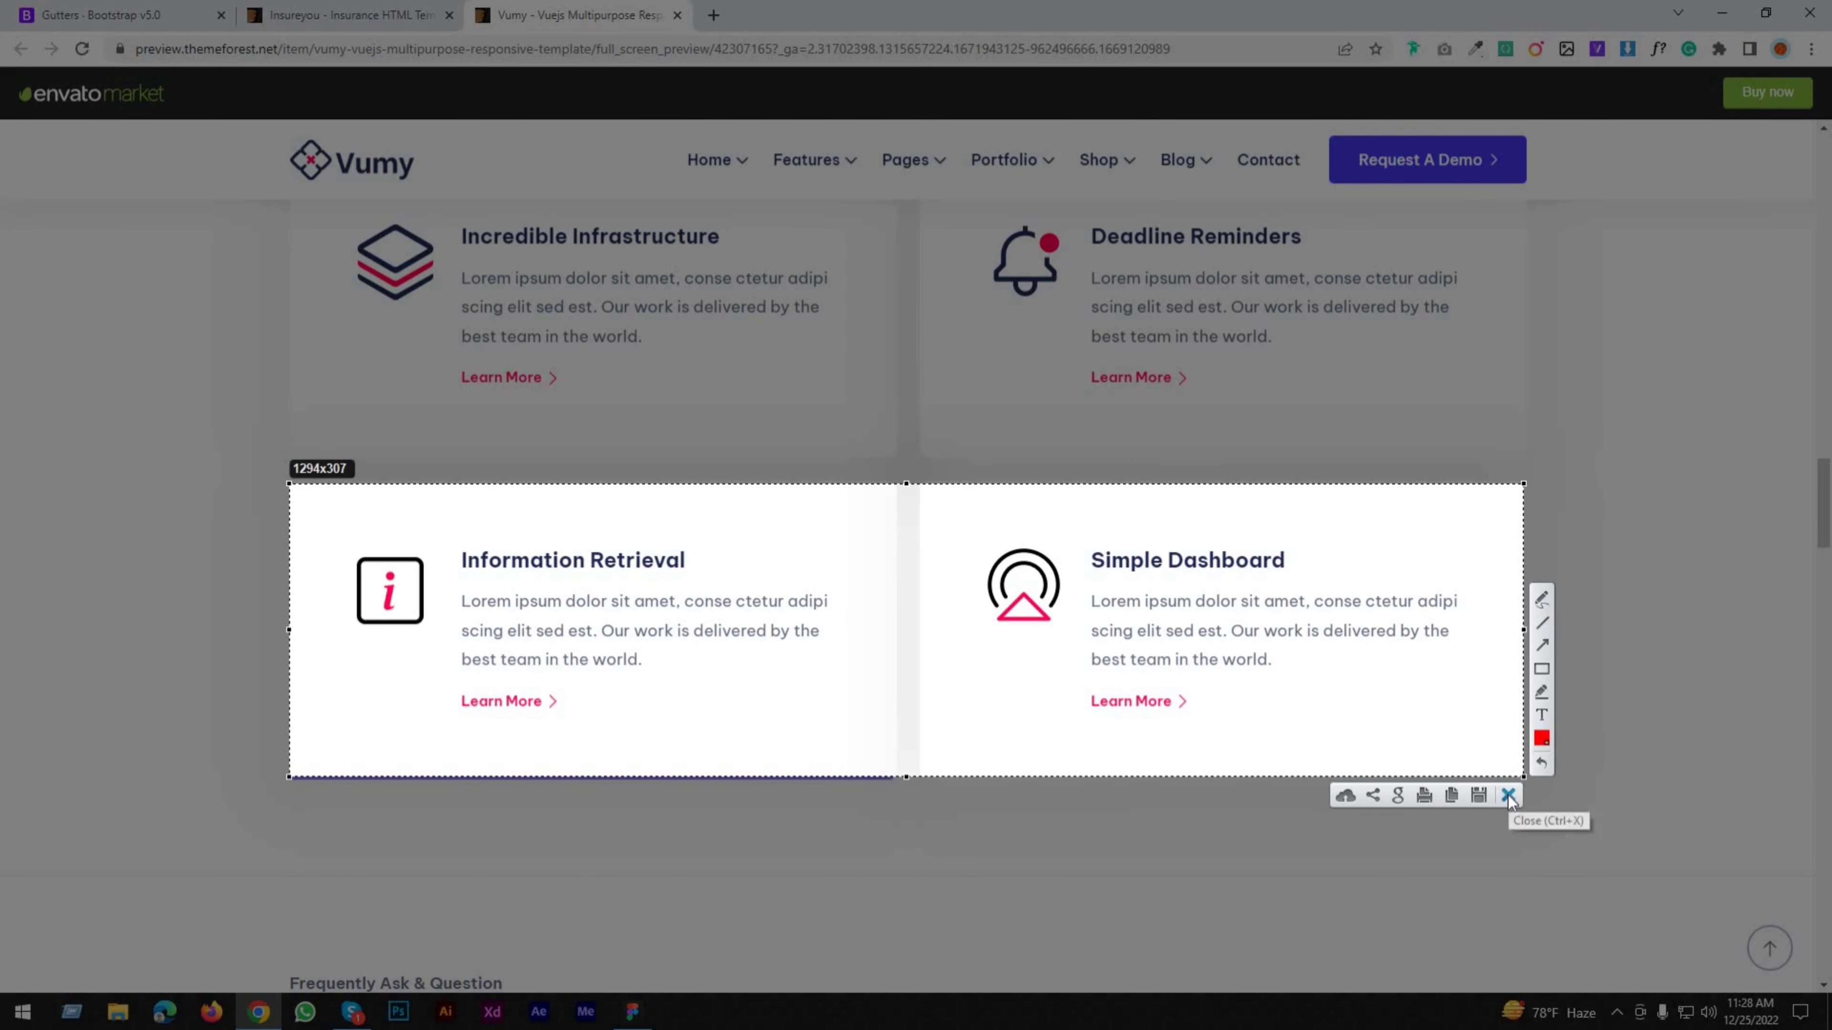
{"action": "left_click", "coordinate": [1508, 795]}
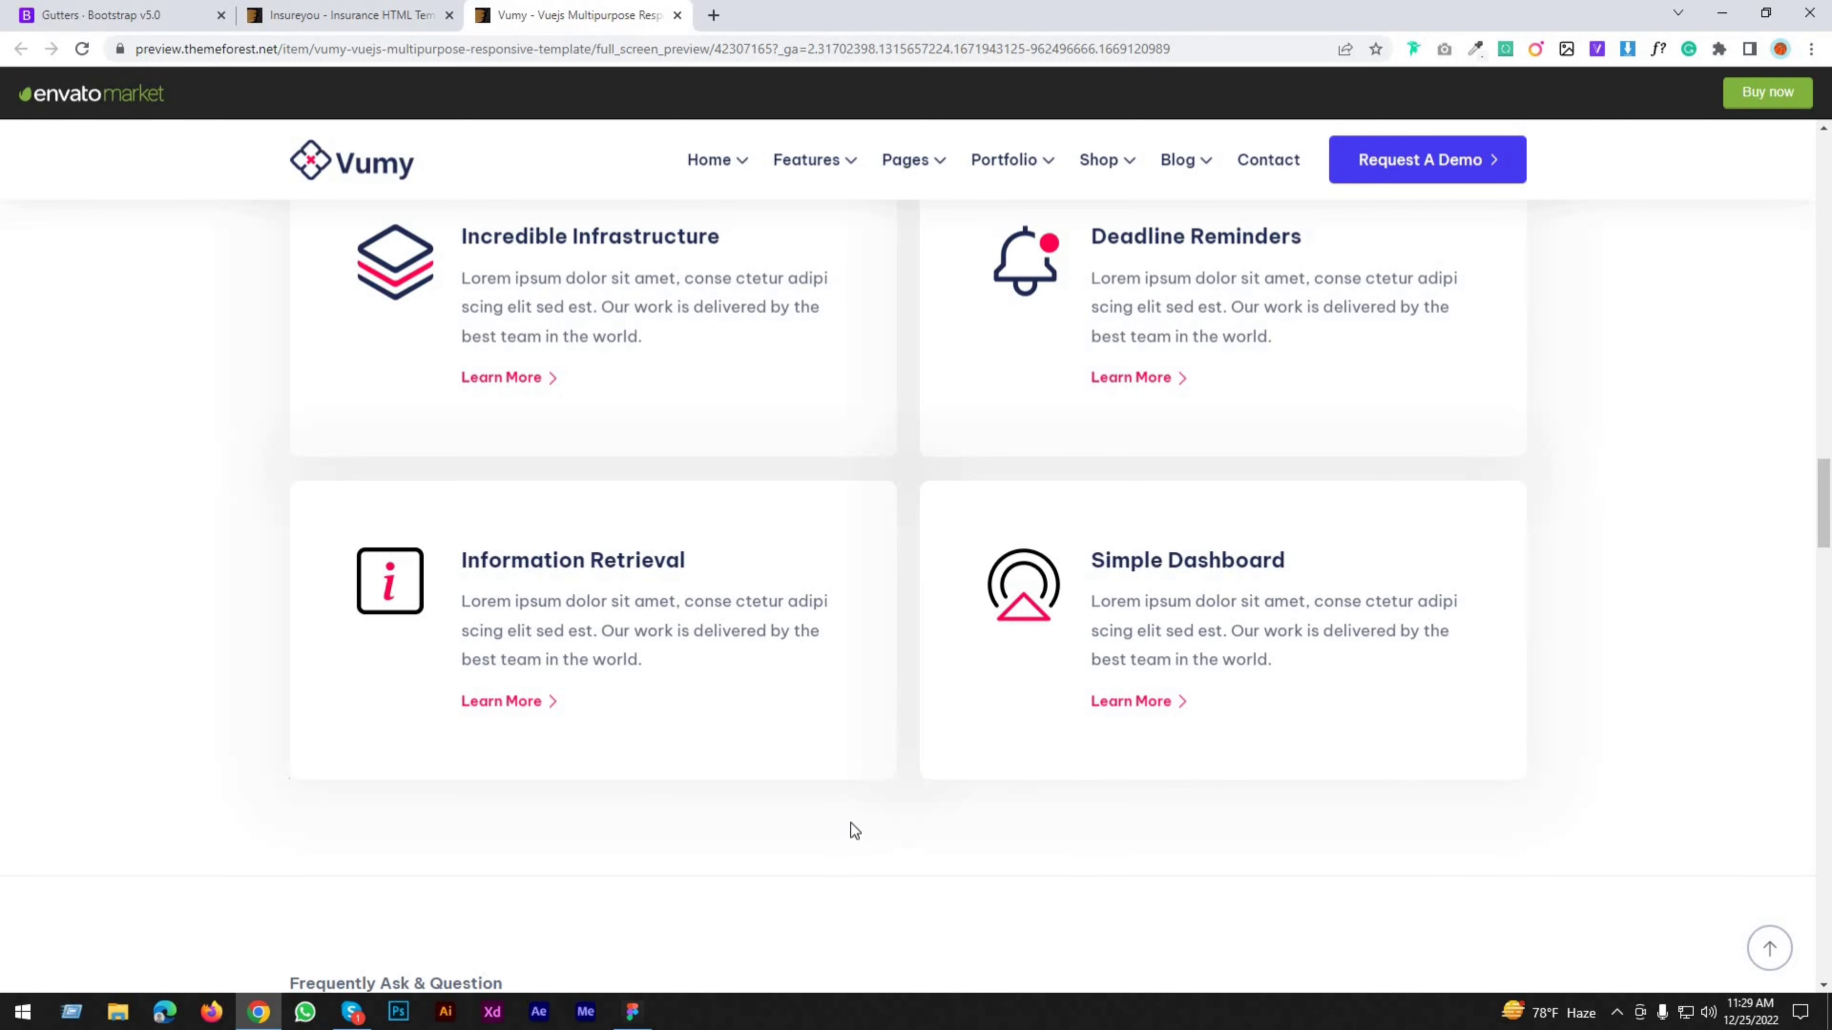
Switch to Figma, create a new design file and name it "bootstap gridf"
{"action": "left_click", "coordinate": [631, 1011]}
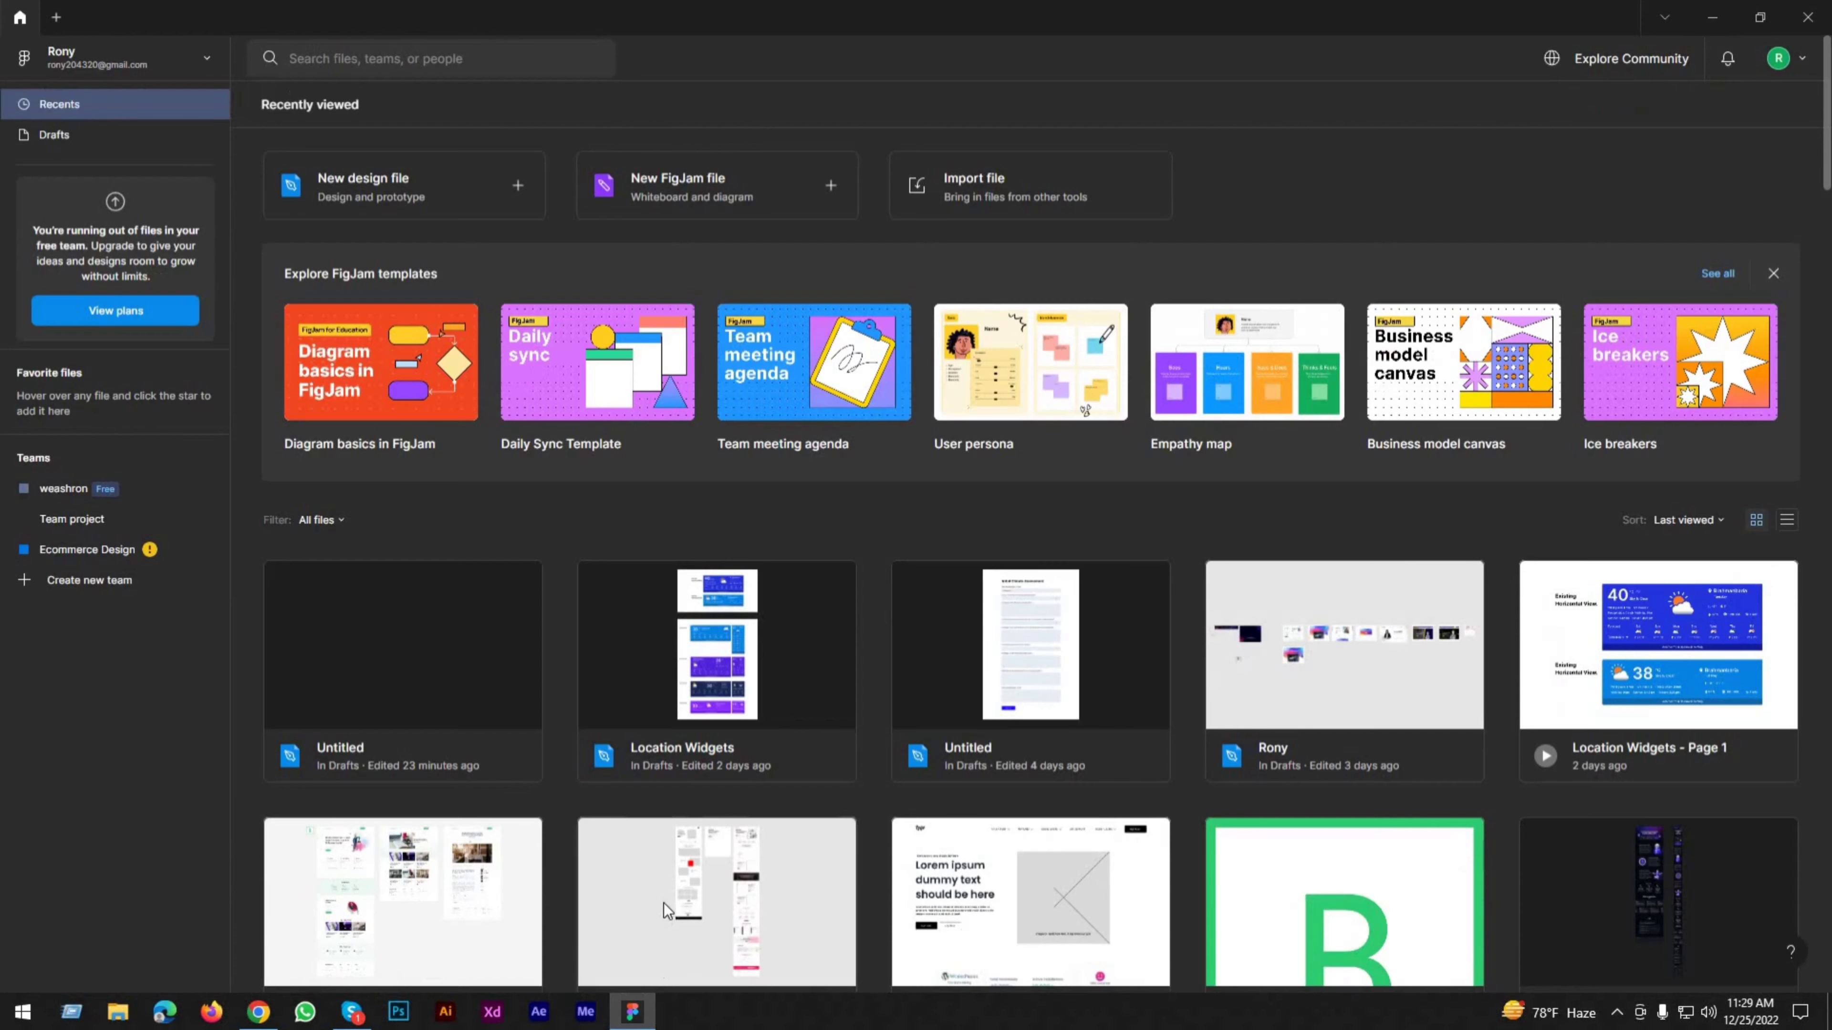
{"action": "left_click", "coordinate": [407, 181]}
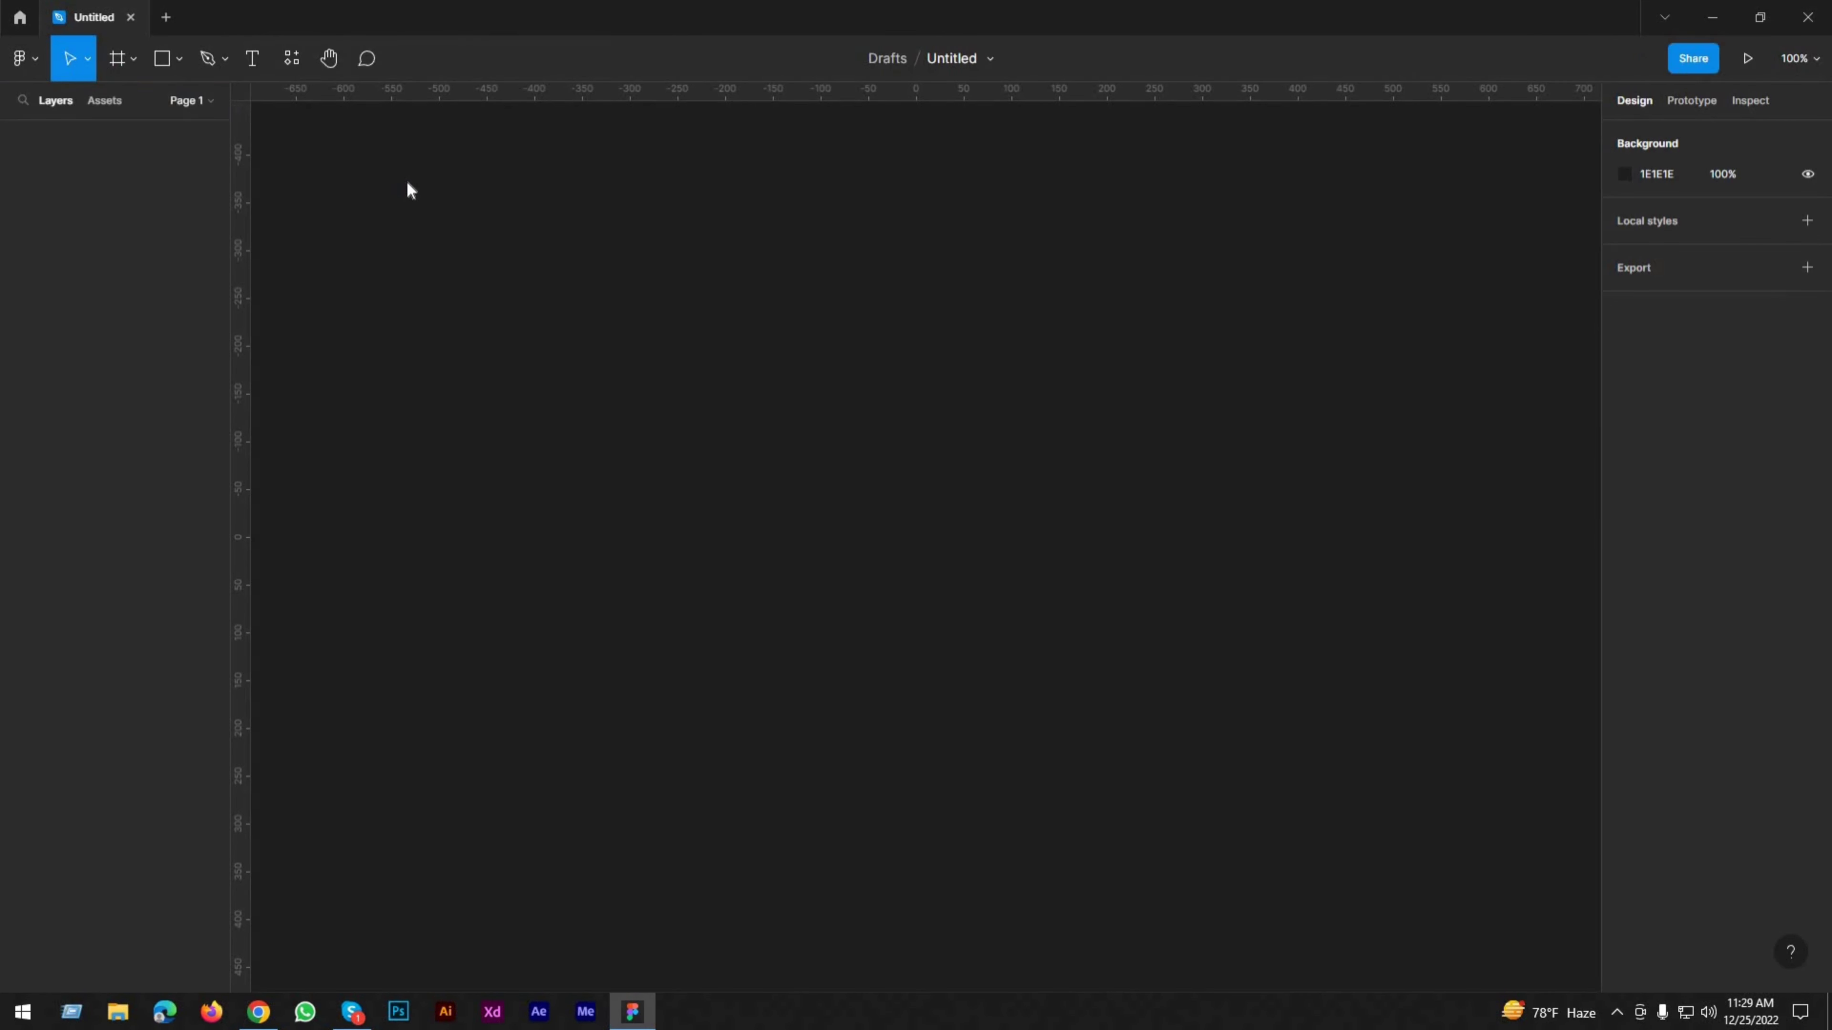
{"action": "left_click", "coordinate": [969, 60]}
{"action": "type", "text": "bootstap gridf"}
{"action": "right_click", "coordinate": [927, 54]}
{"action": "left_click", "coordinate": [1133, 44]}
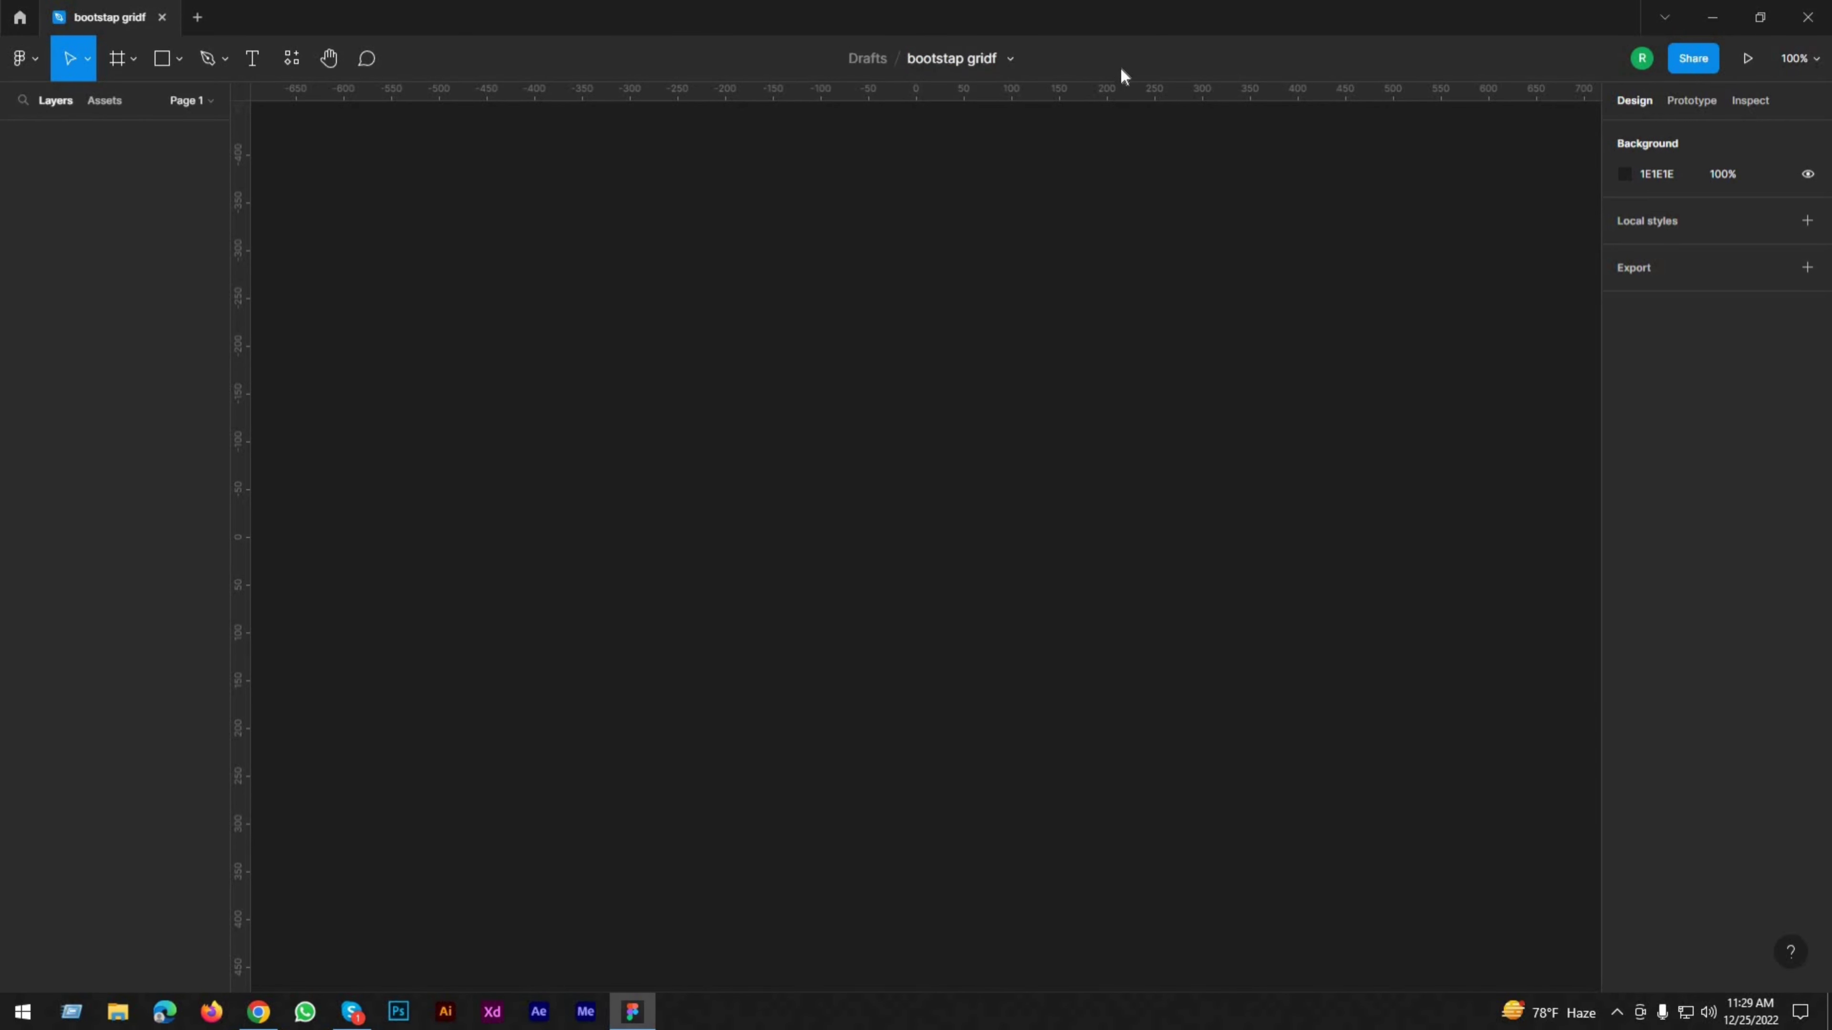
Correct the spelling of the file name so it reads "bootstrap grid"
{"action": "double_click", "coordinate": [984, 63]}
{"action": "key", "text": "Right"}
{"action": "key", "text": "BackSpace"}
{"action": "key", "text": "Return"}
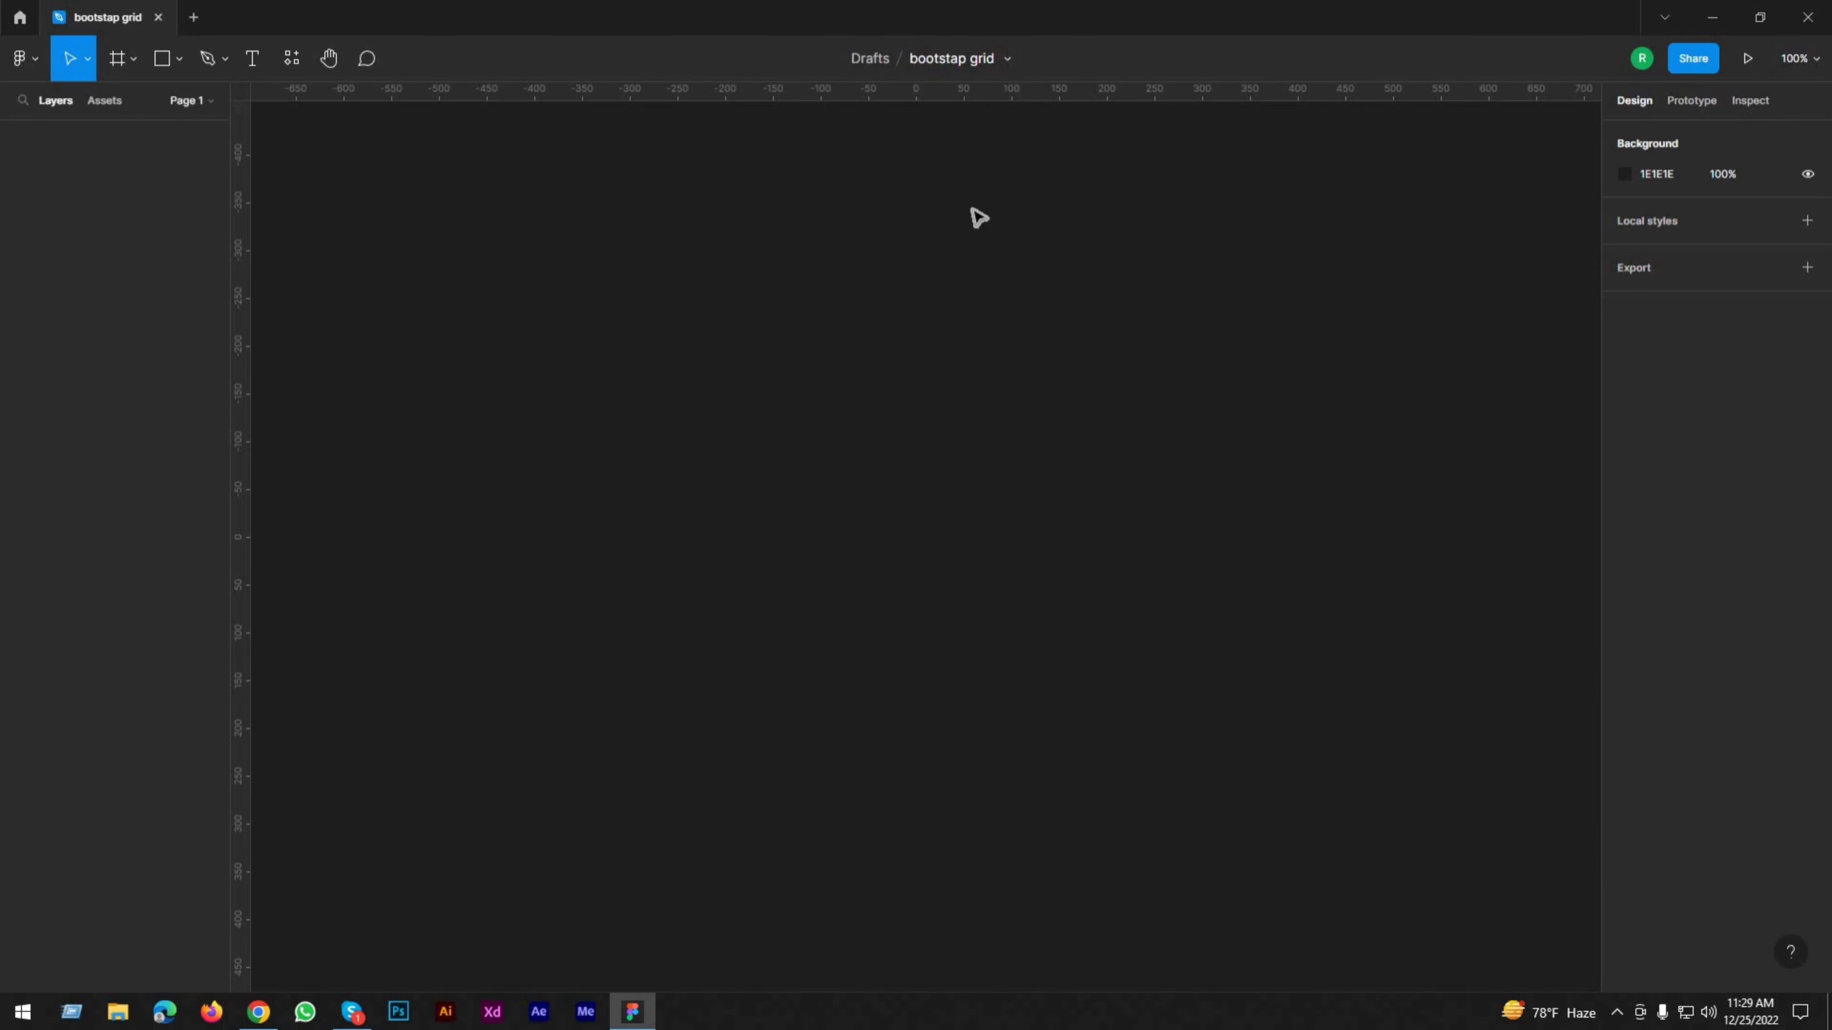
{"action": "double_click", "coordinate": [951, 57]}
{"action": "double_click", "coordinate": [923, 59]}
{"action": "left_click", "coordinate": [930, 57]}
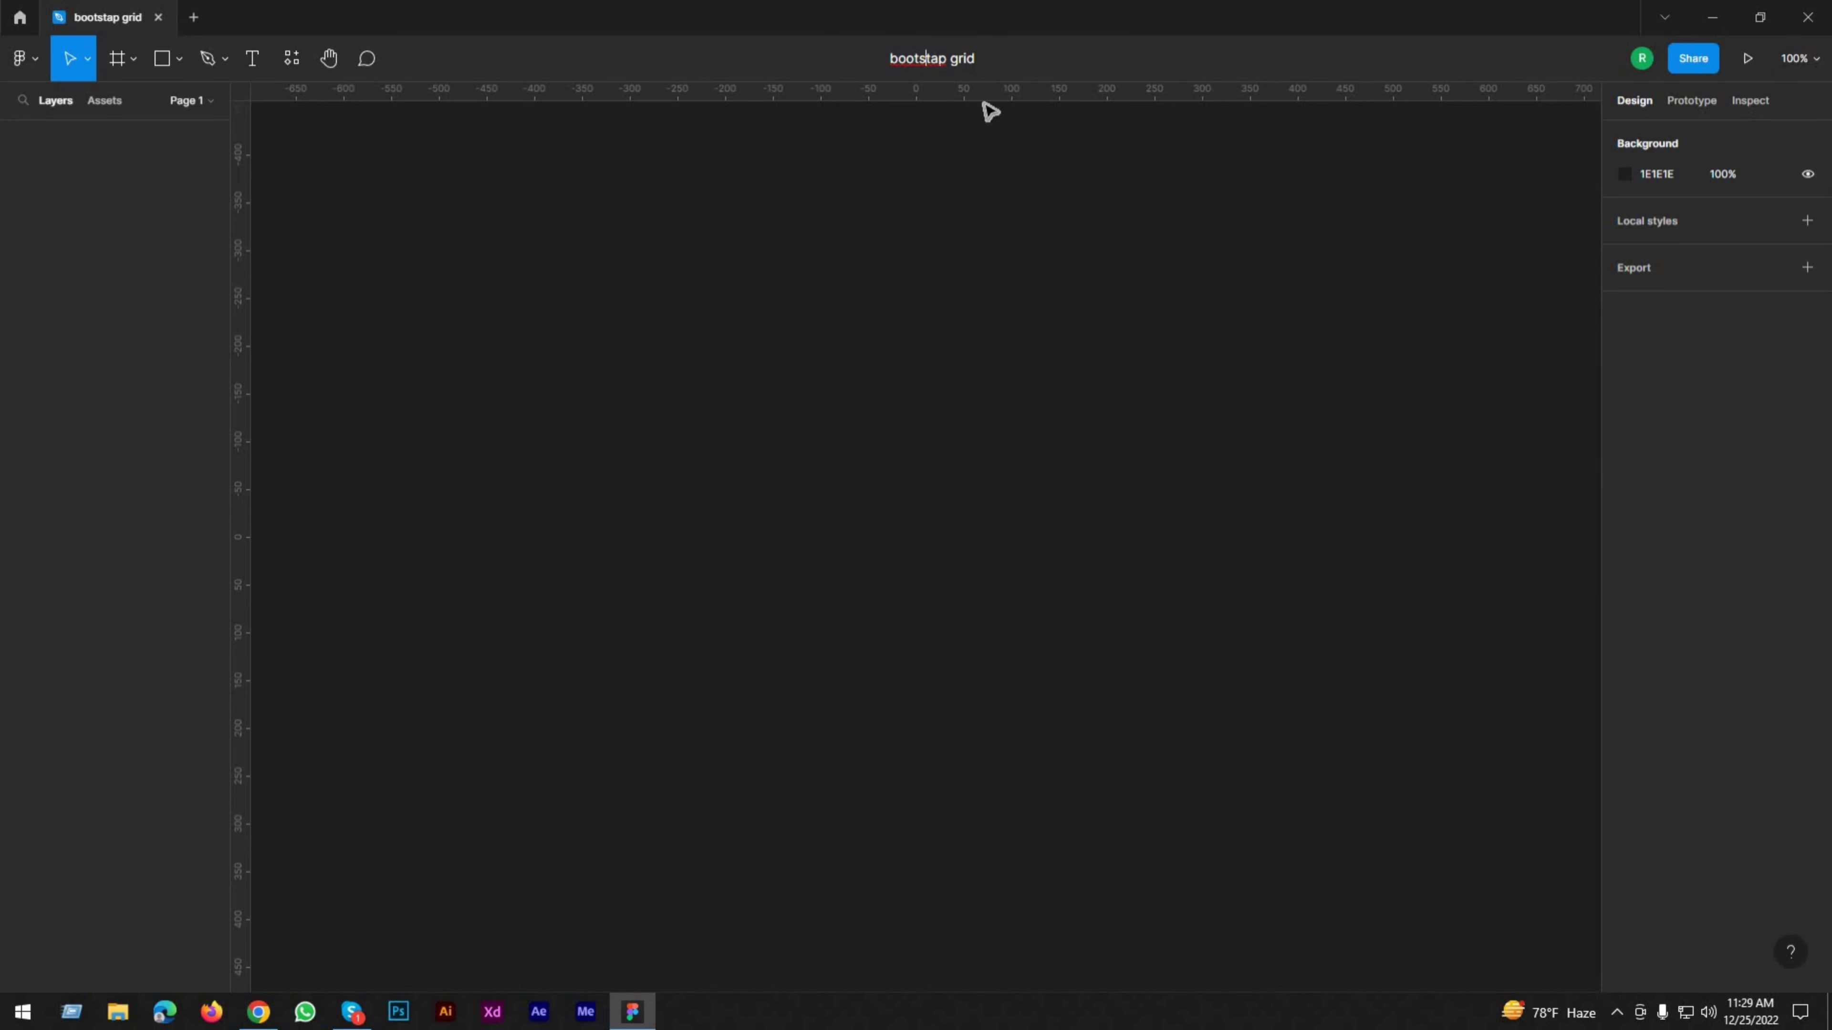
{"action": "type", "text": "r"}
{"action": "key", "text": "Return"}
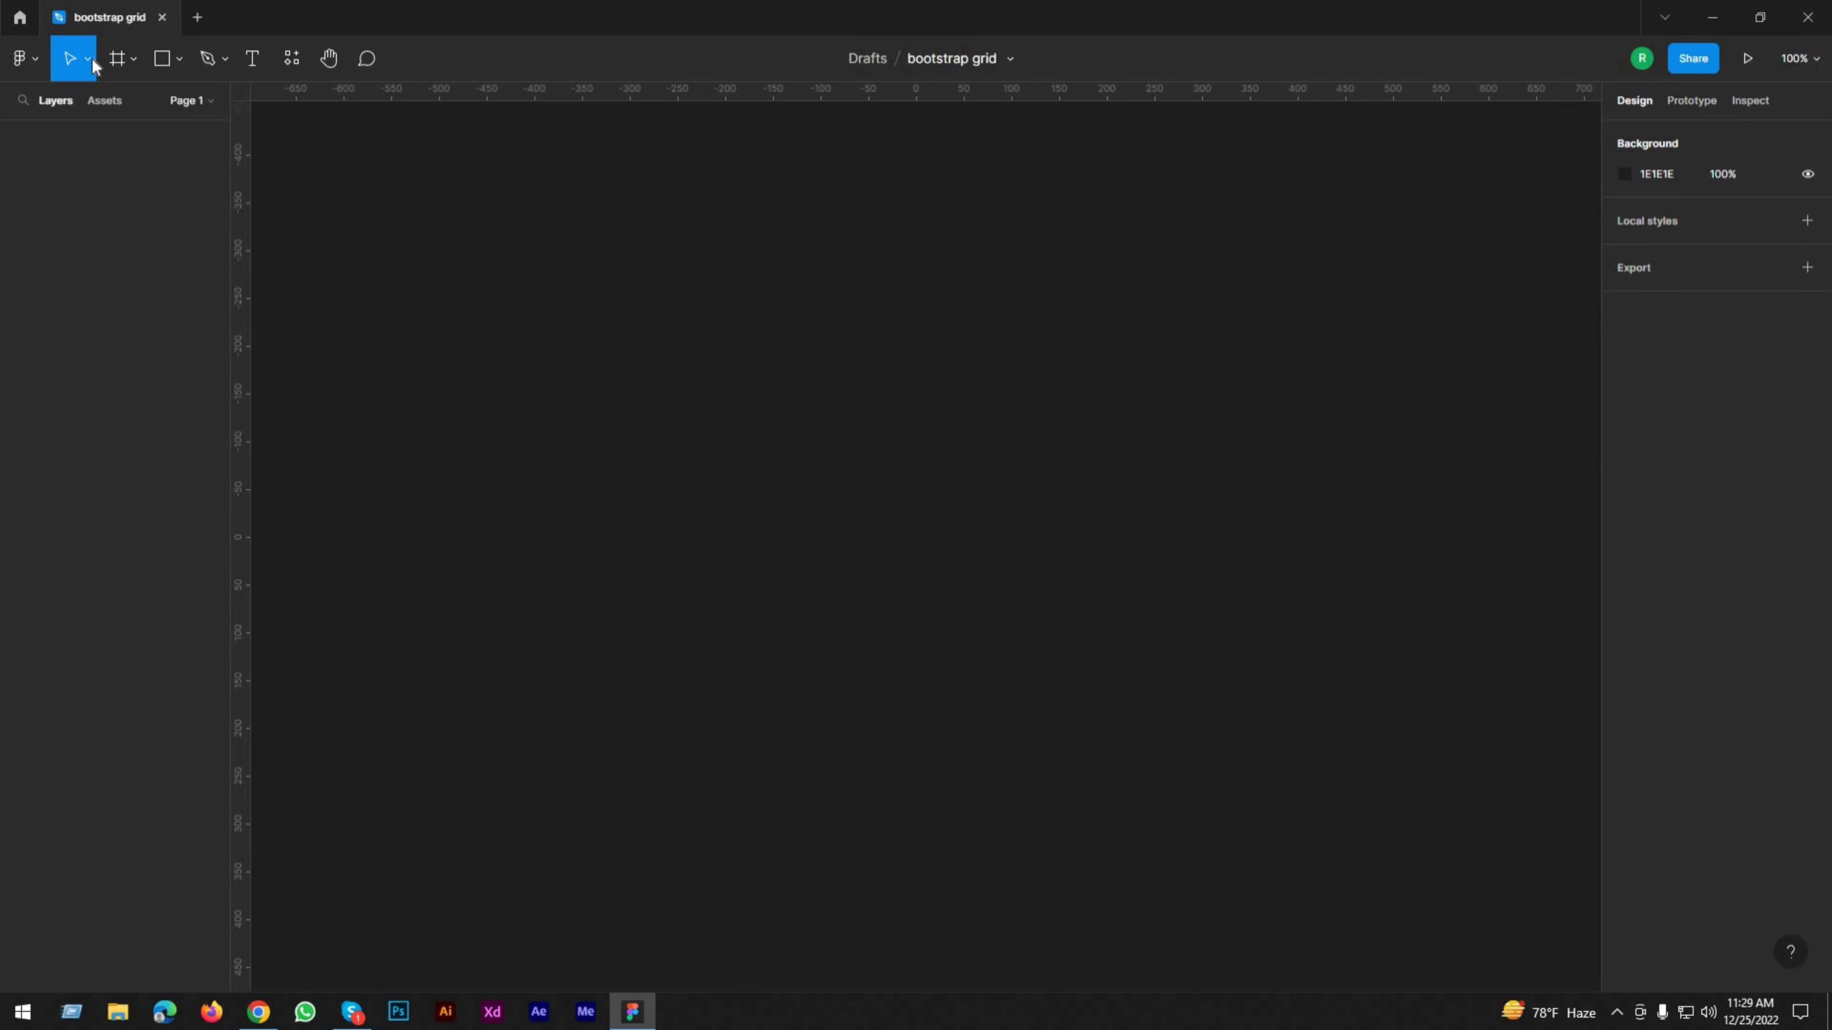
Add a new frame to the canvas using the 1440 × 1024 Desktop preset
{"action": "left_click", "coordinate": [133, 58]}
{"action": "left_click", "coordinate": [115, 105]}
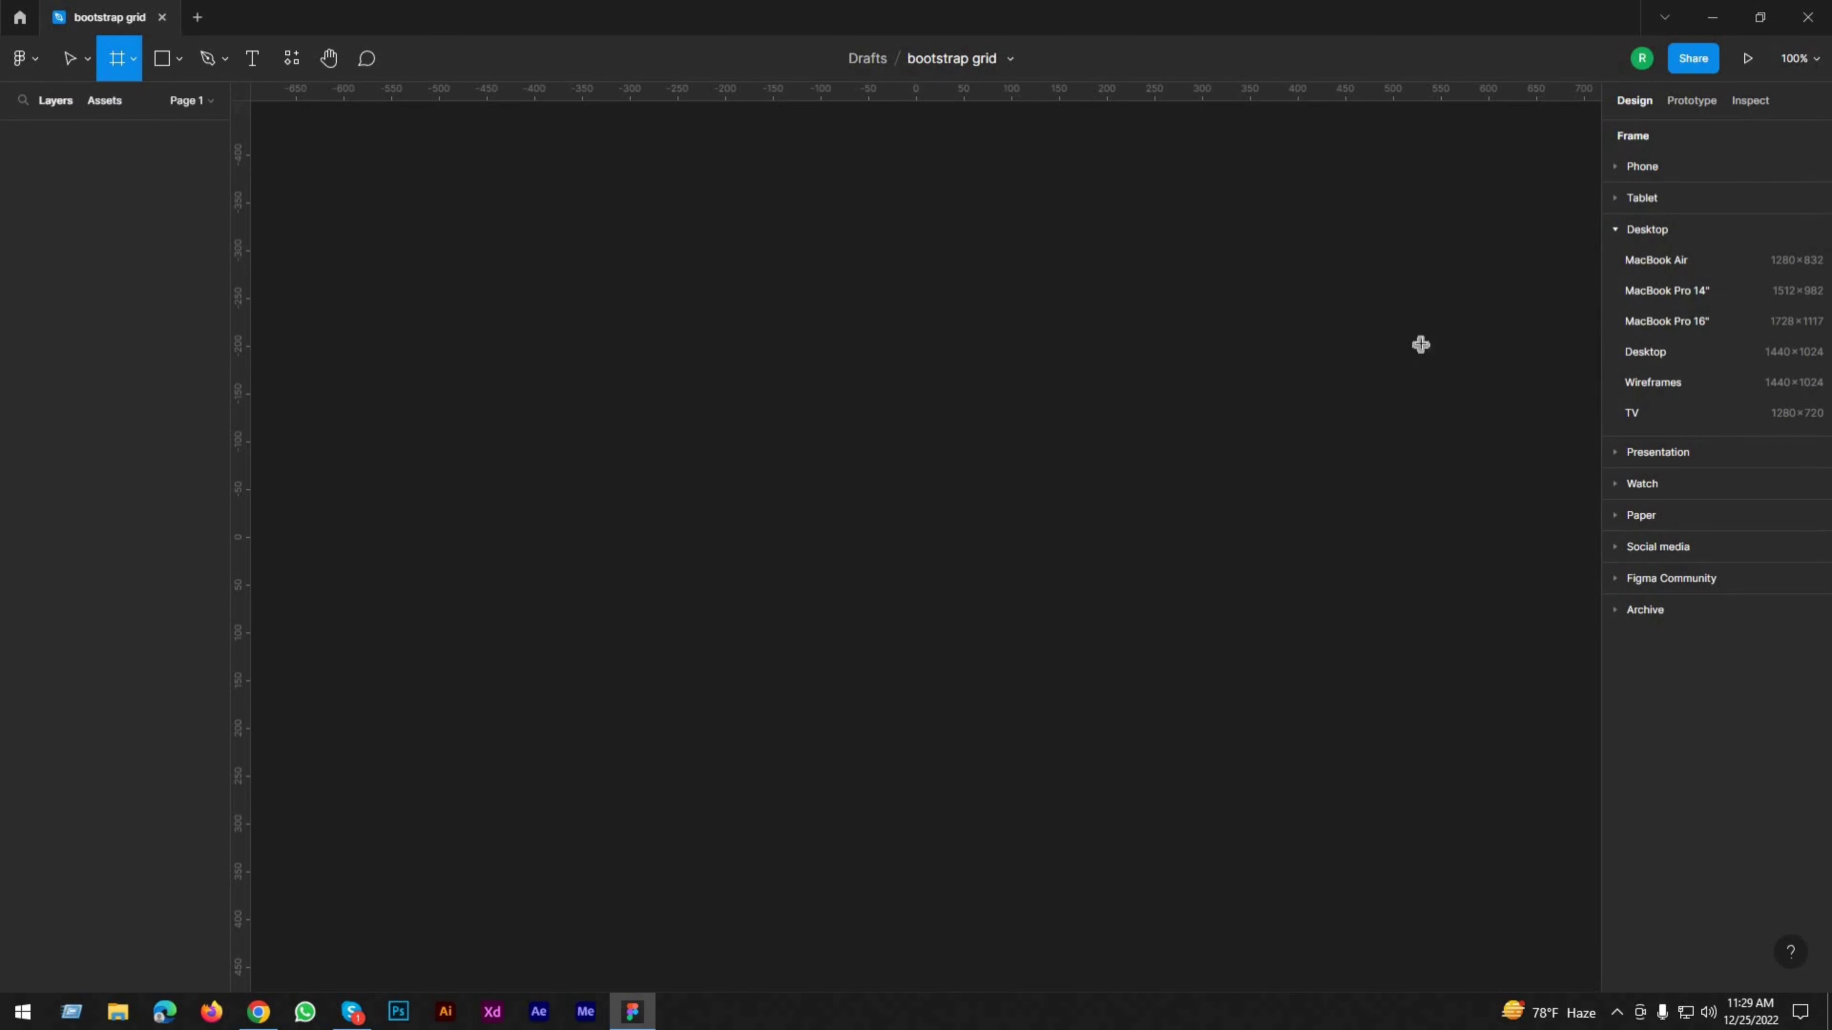
{"action": "left_click", "coordinate": [1688, 351]}
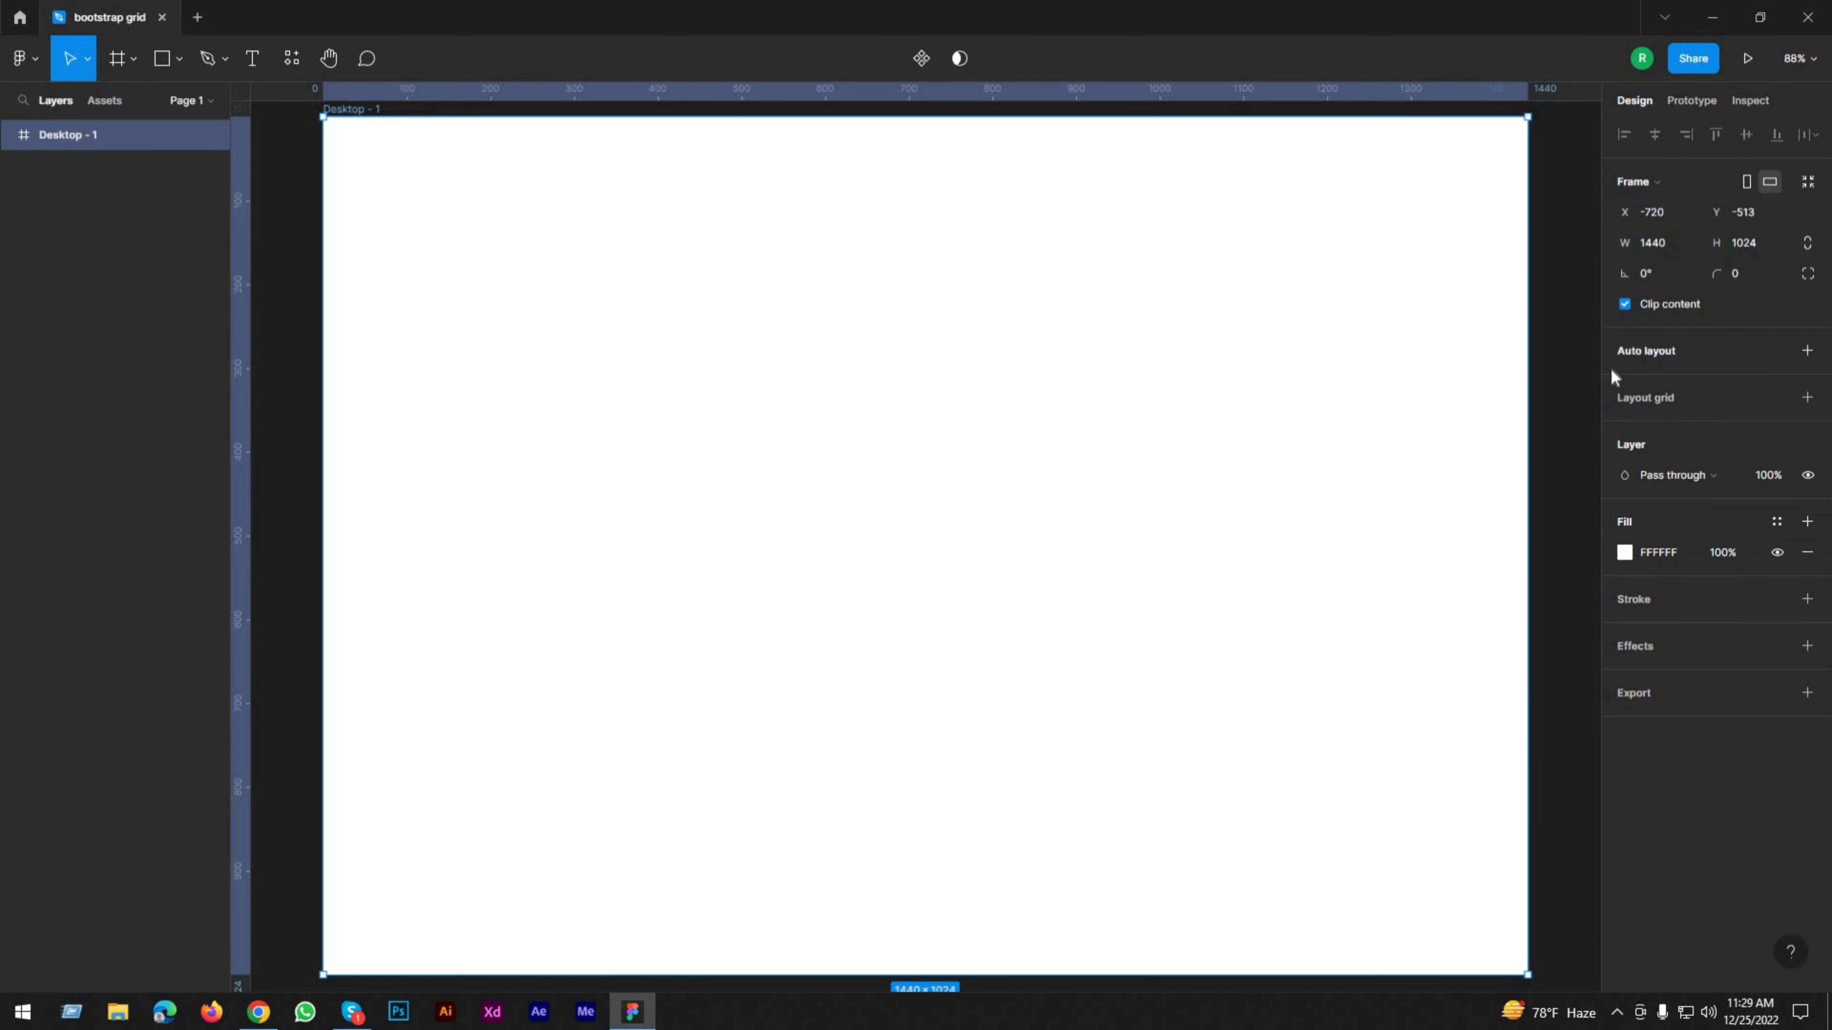
{"action": "scroll", "coordinate": [867, 433], "scroll_direction": "down", "scroll_amount": 5, "text": "ctrl"}
Set the desktop frame's width to 1920 and deselect it
{"action": "left_click", "coordinate": [1674, 243]}
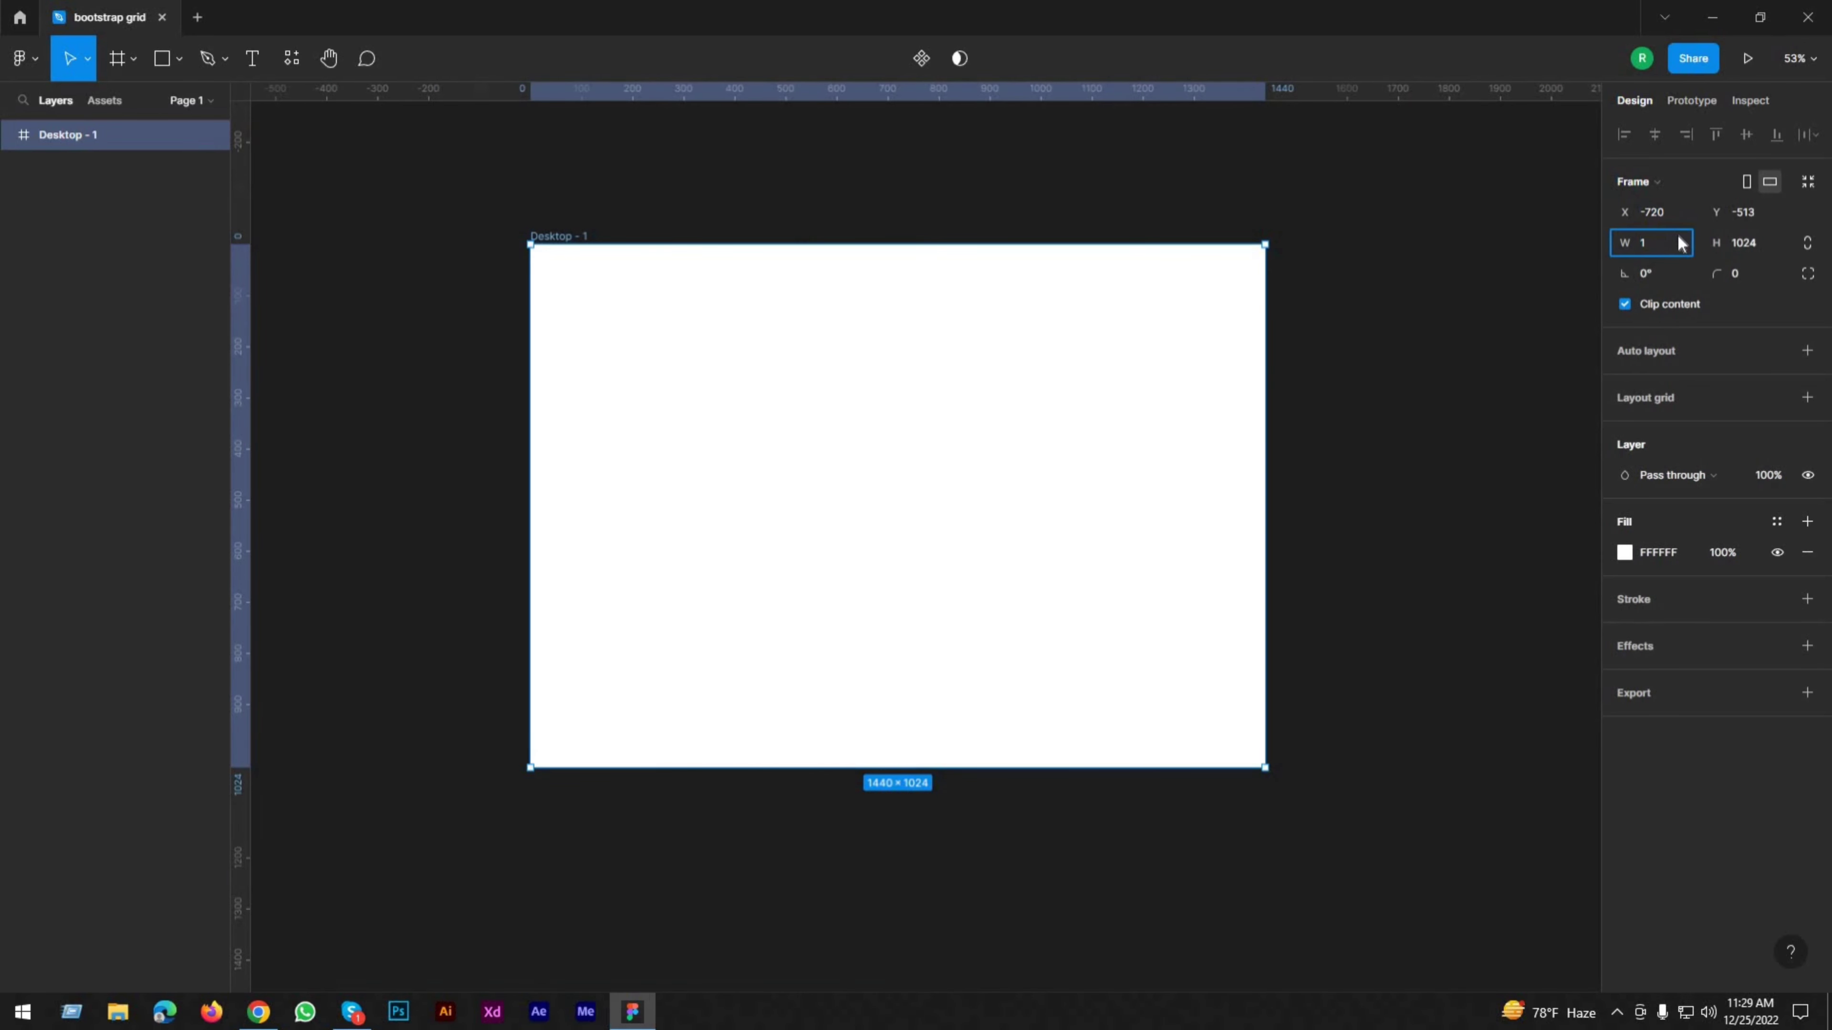
{"action": "type", "text": "2"}
{"action": "key", "text": "BackSpace"}
{"action": "type", "text": "920"}
{"action": "key", "text": "Return"}
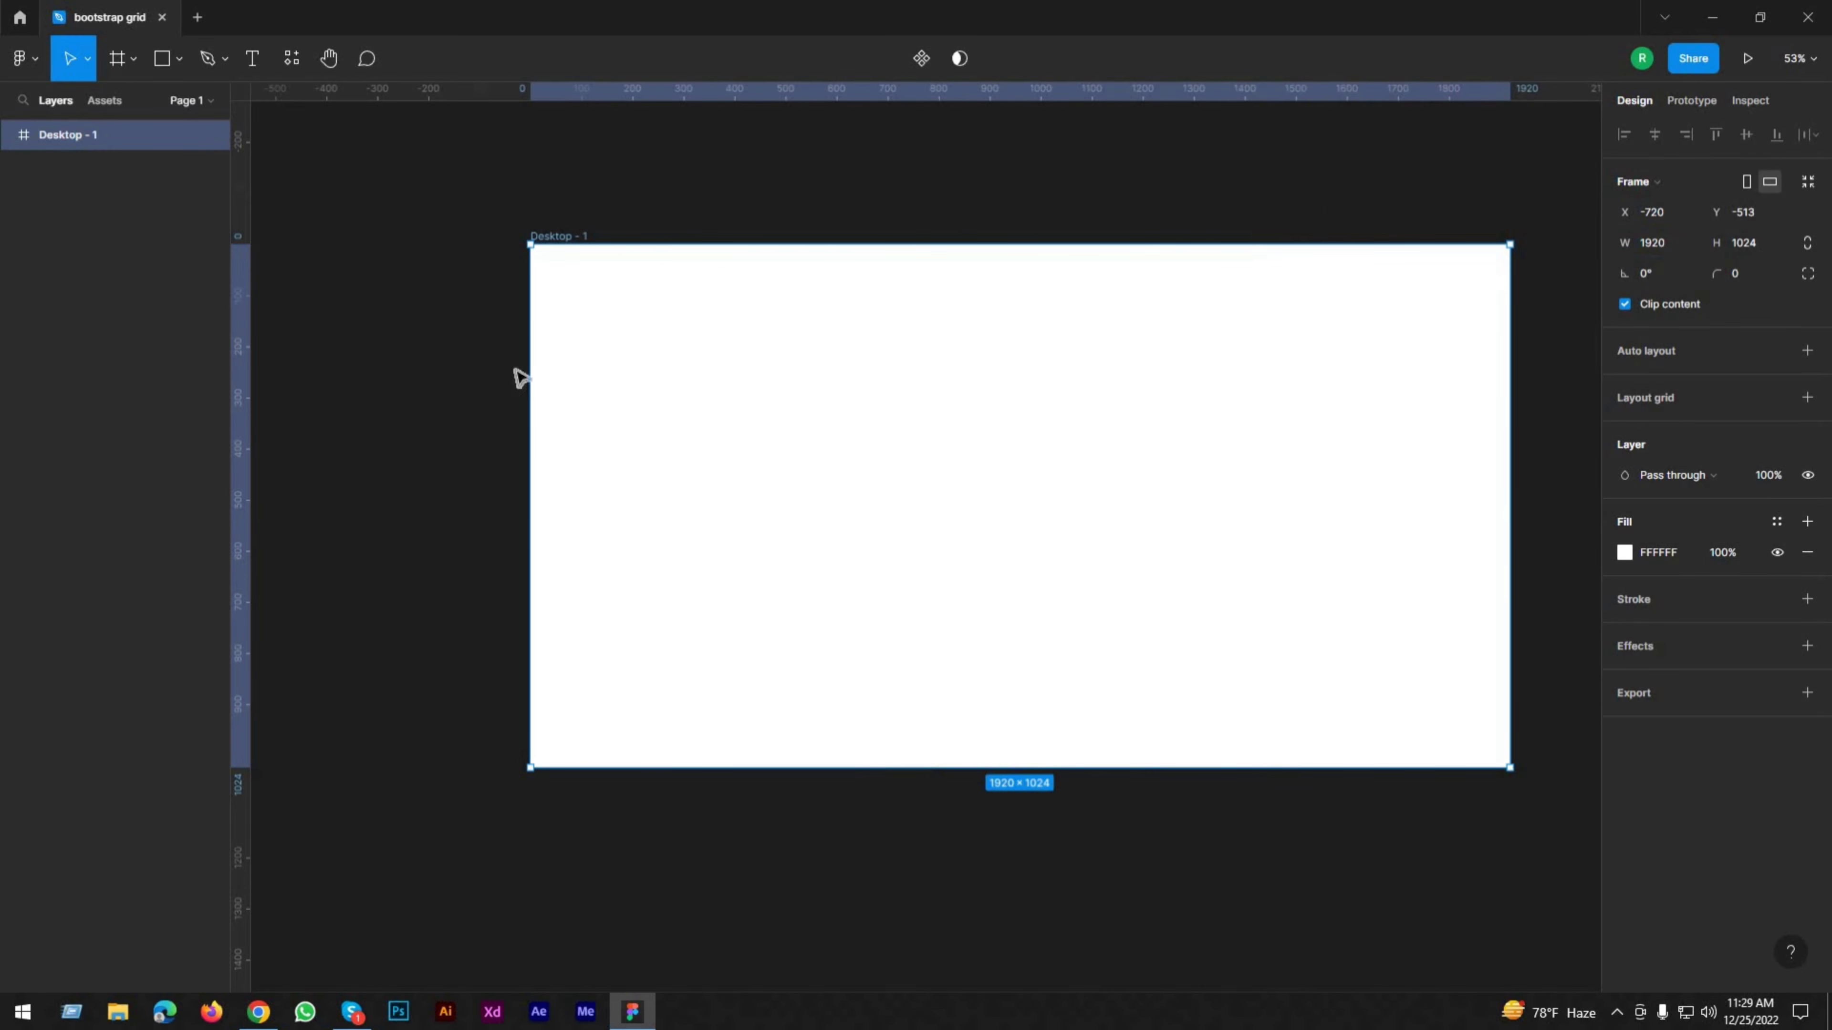
{"action": "scroll", "coordinate": [534, 392], "scroll_direction": "down", "scroll_amount": 2}
{"action": "scroll", "coordinate": [541, 383], "scroll_direction": "up", "scroll_amount": 2}
{"action": "left_click", "coordinate": [548, 206]}
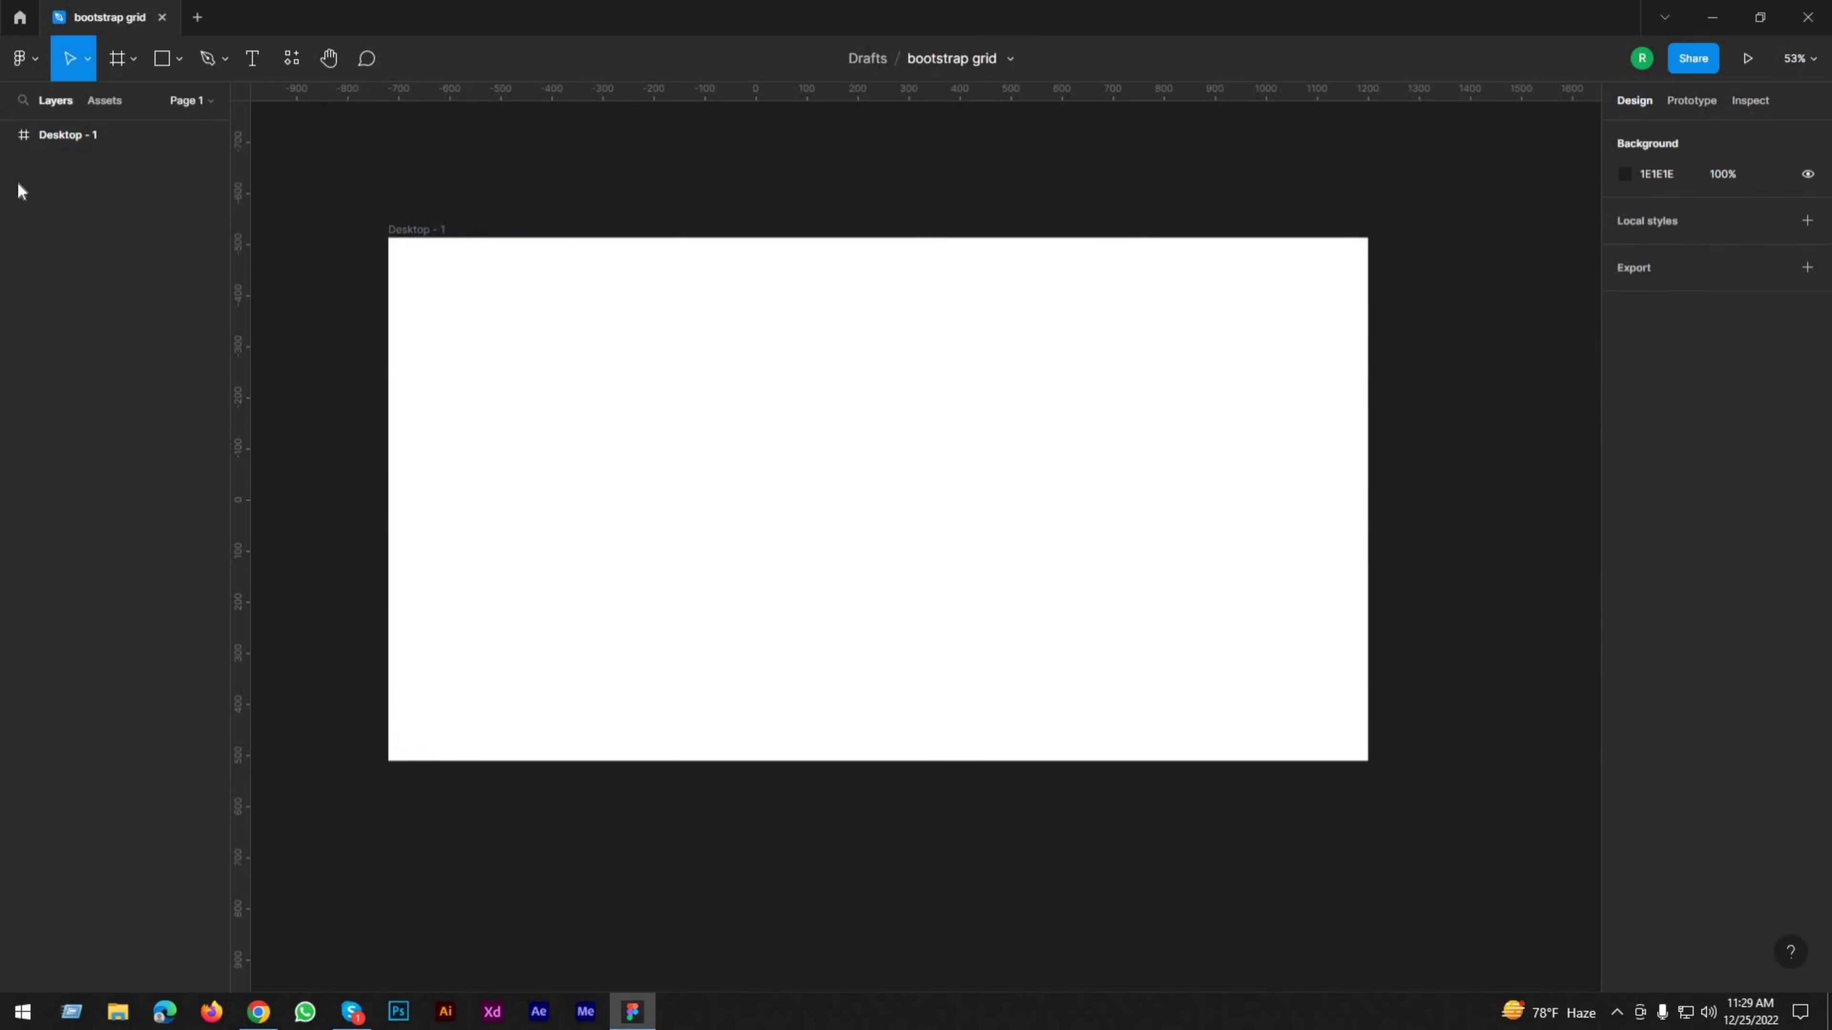
Add a layout grid to the desktop frame, change it to Columns and set the count to 12
{"action": "left_click", "coordinate": [522, 312]}
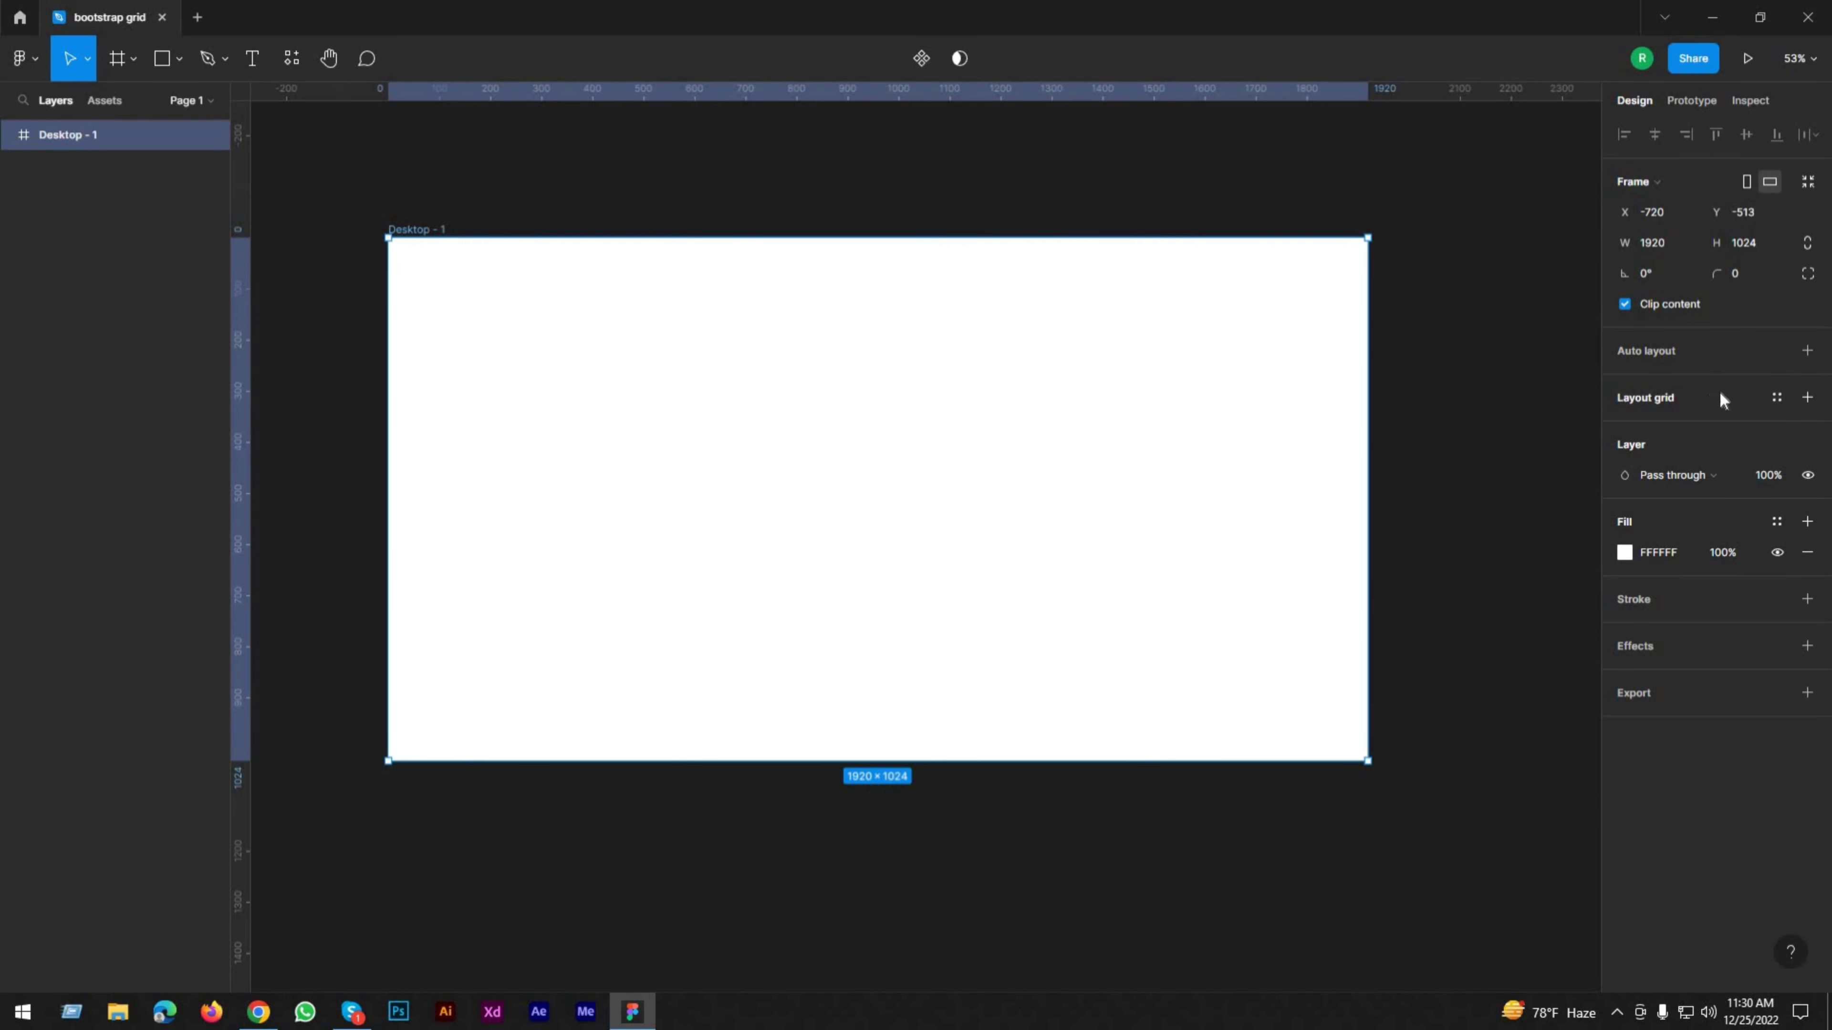
{"action": "left_click", "coordinate": [1808, 398]}
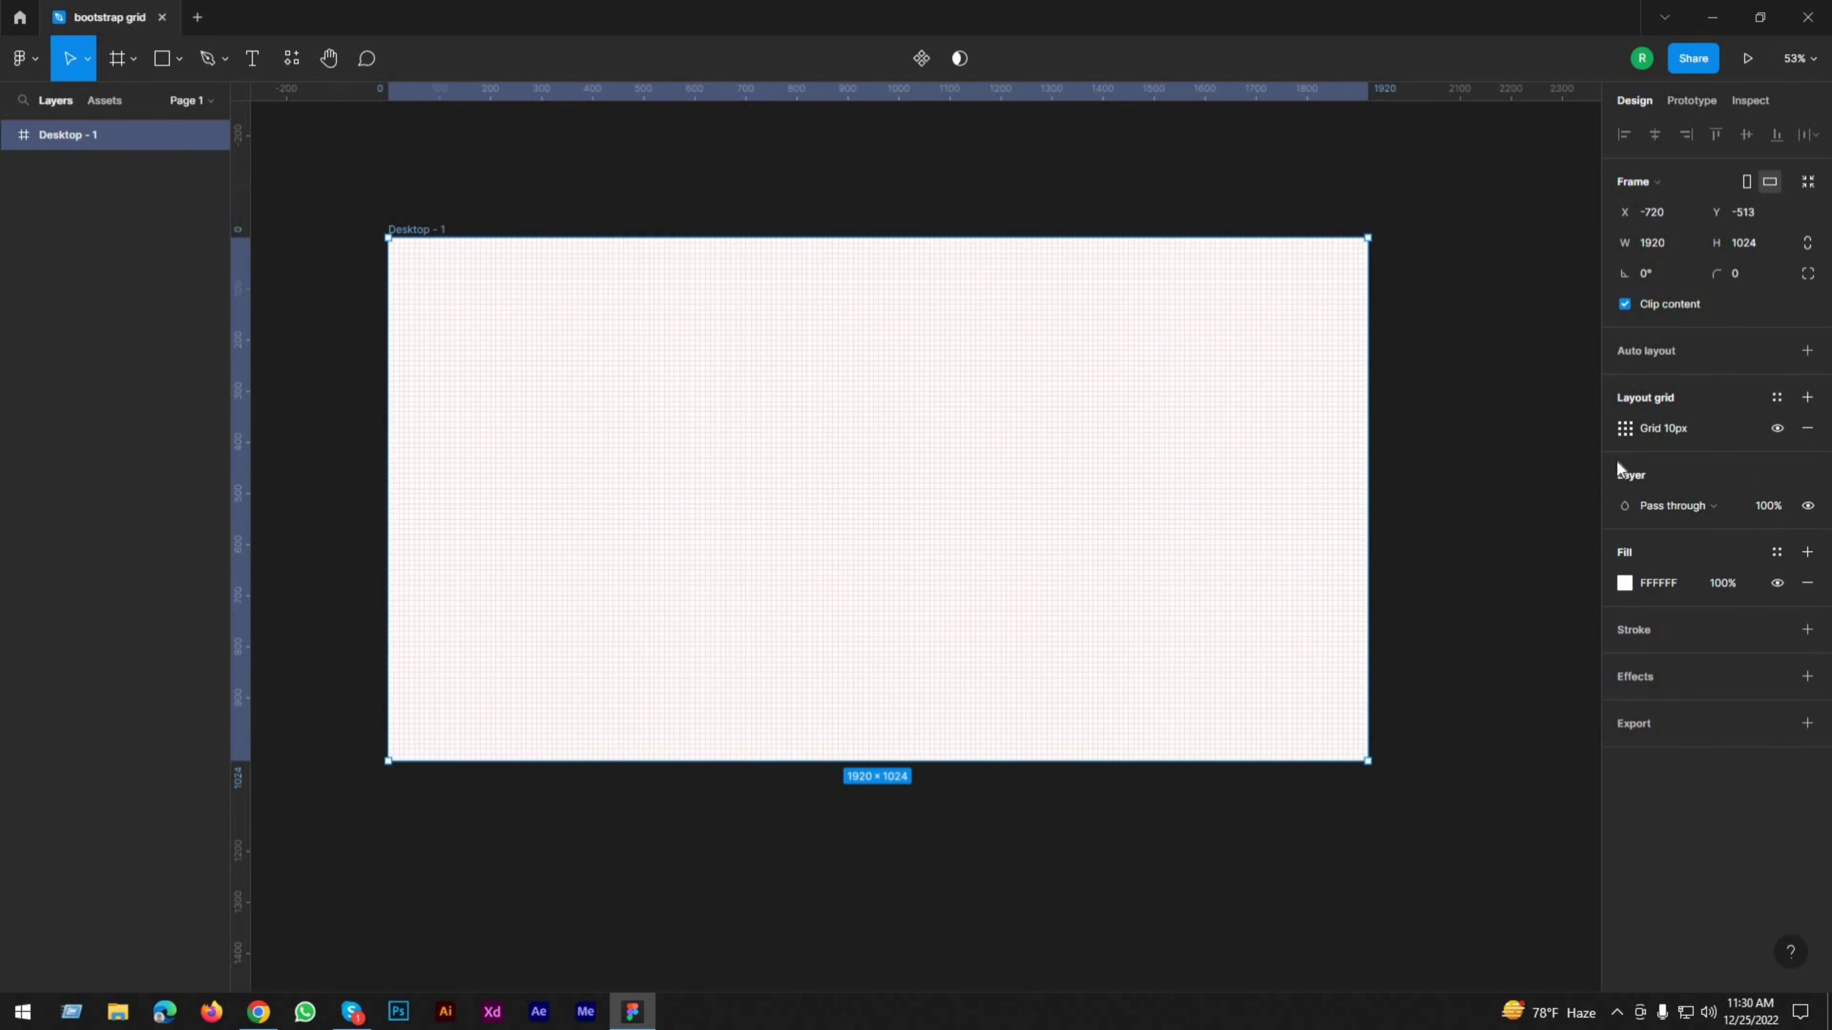
{"action": "left_click", "coordinate": [1624, 430]}
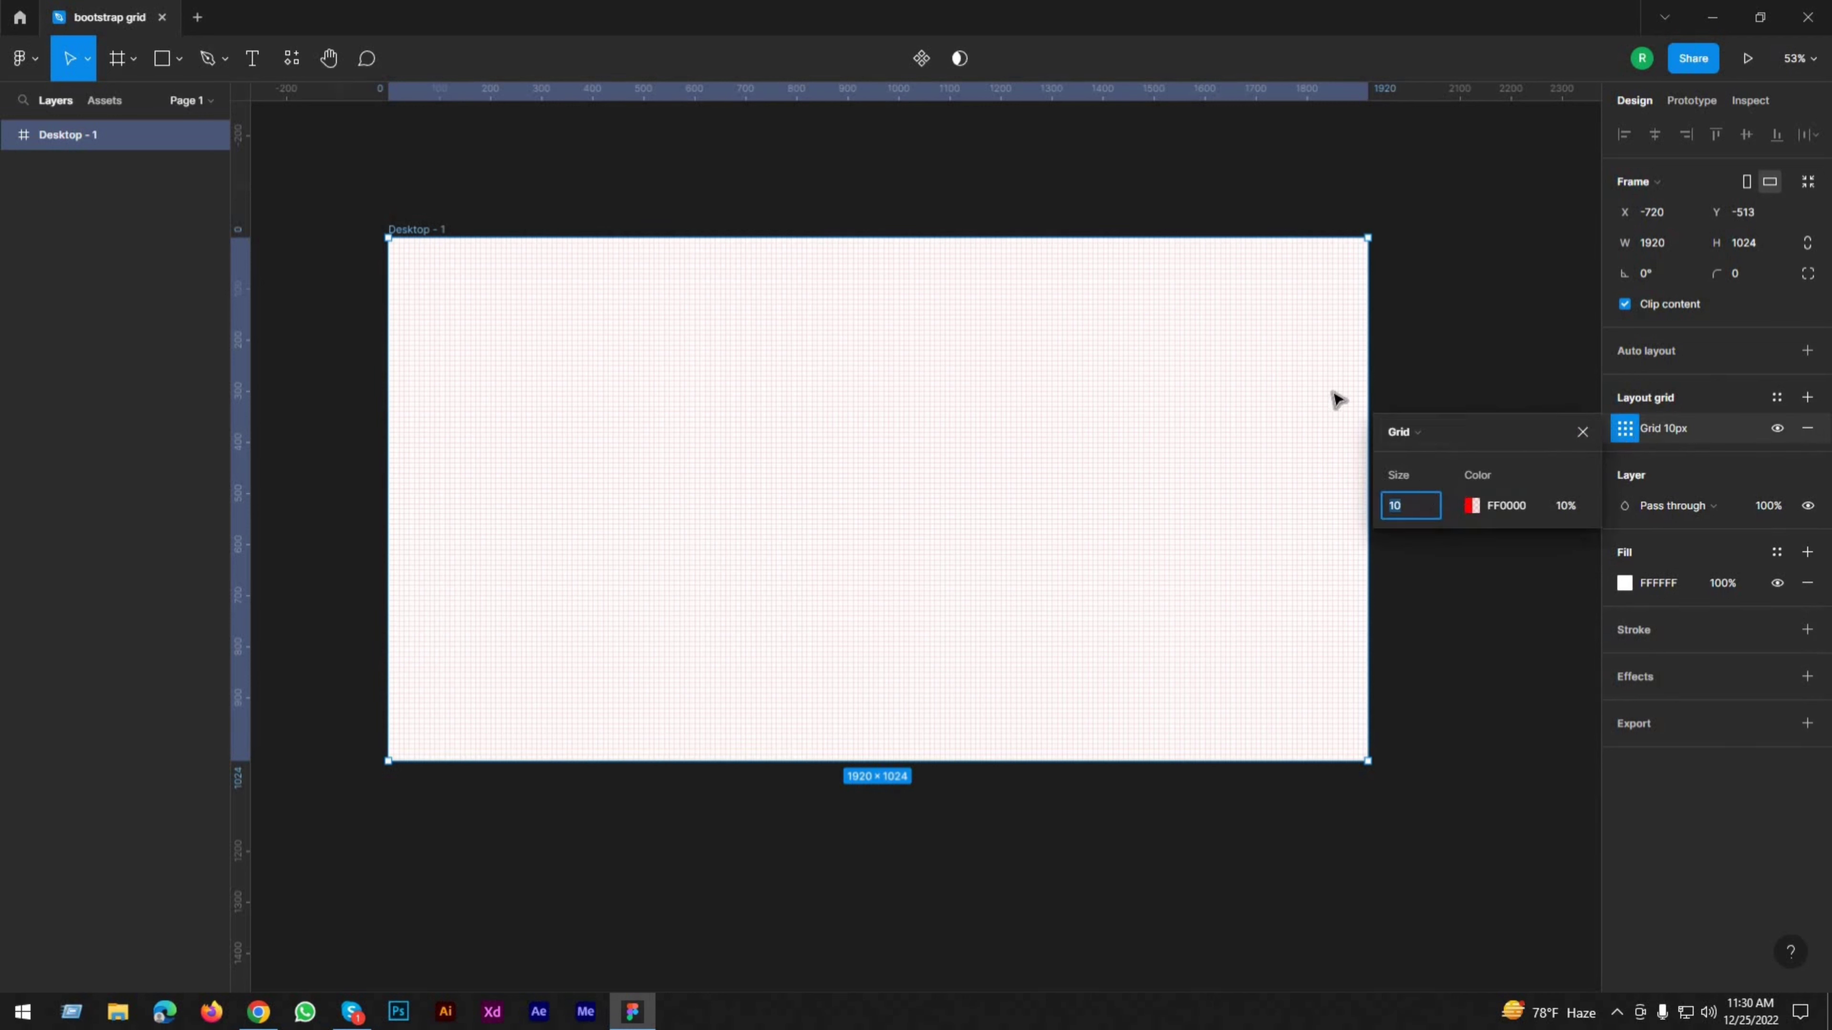
{"action": "left_click", "coordinate": [1435, 430]}
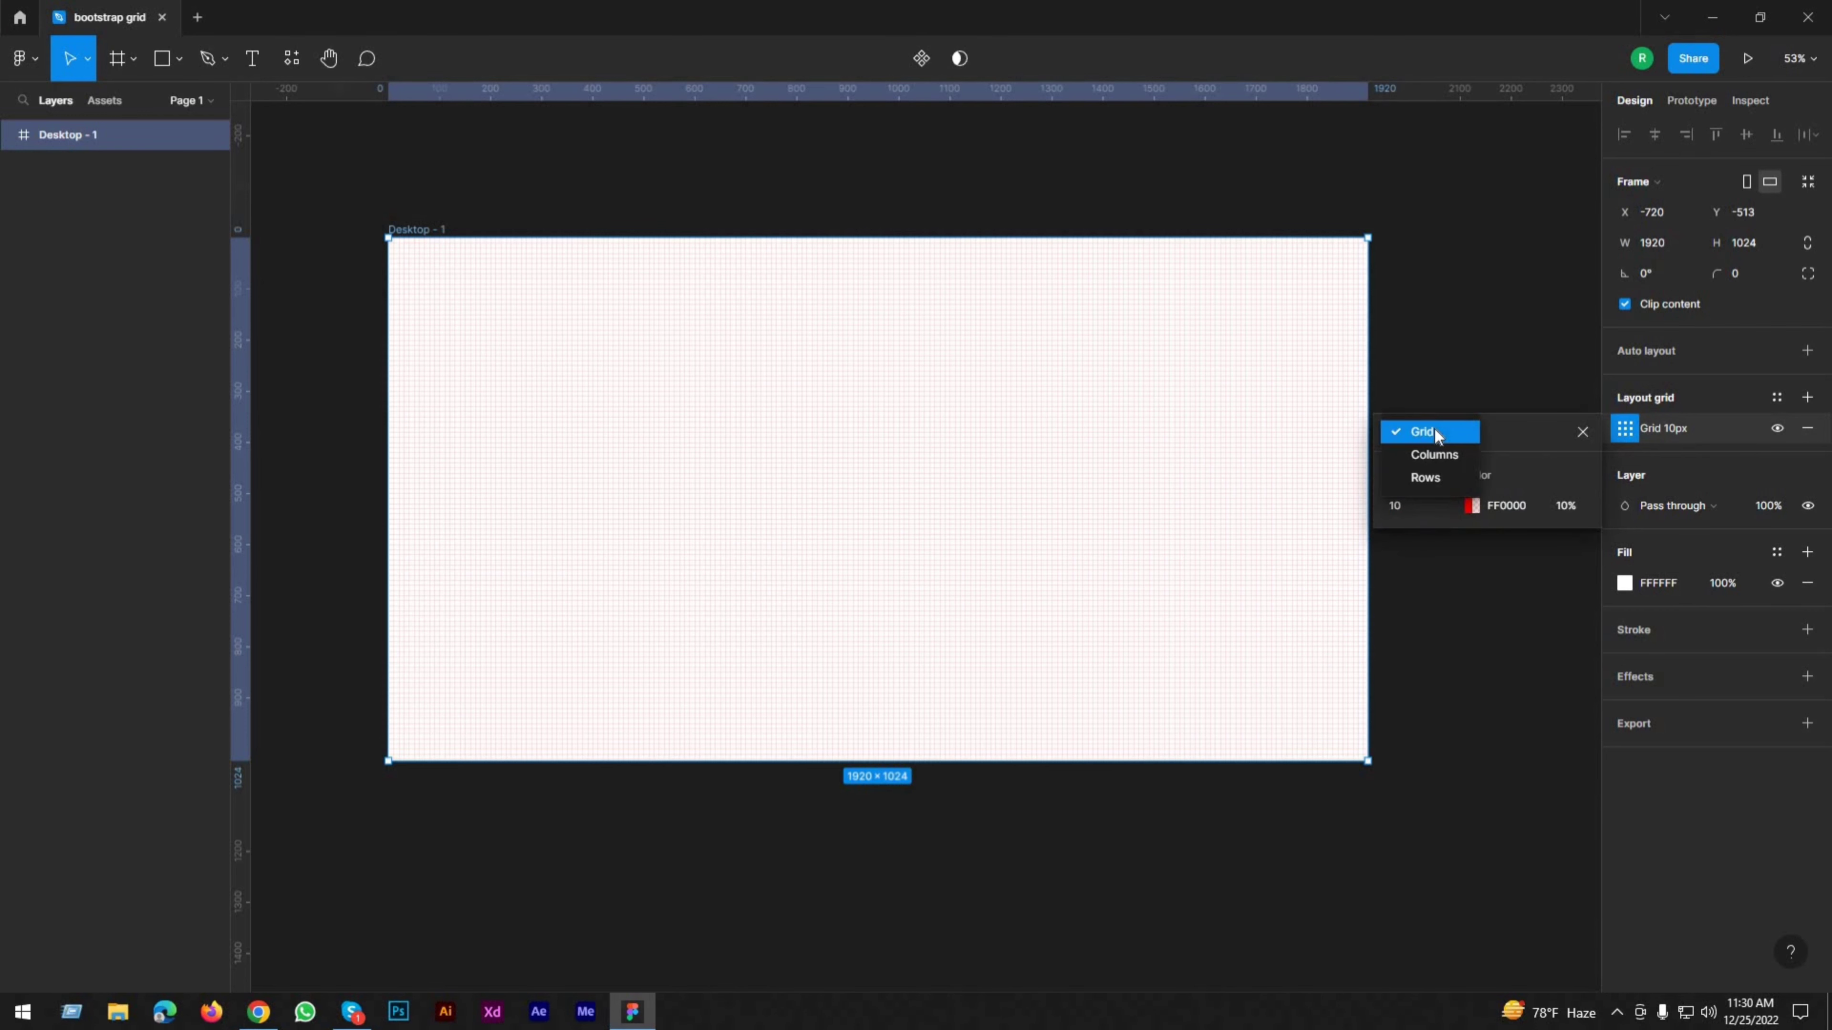
{"action": "left_click", "coordinate": [1437, 454]}
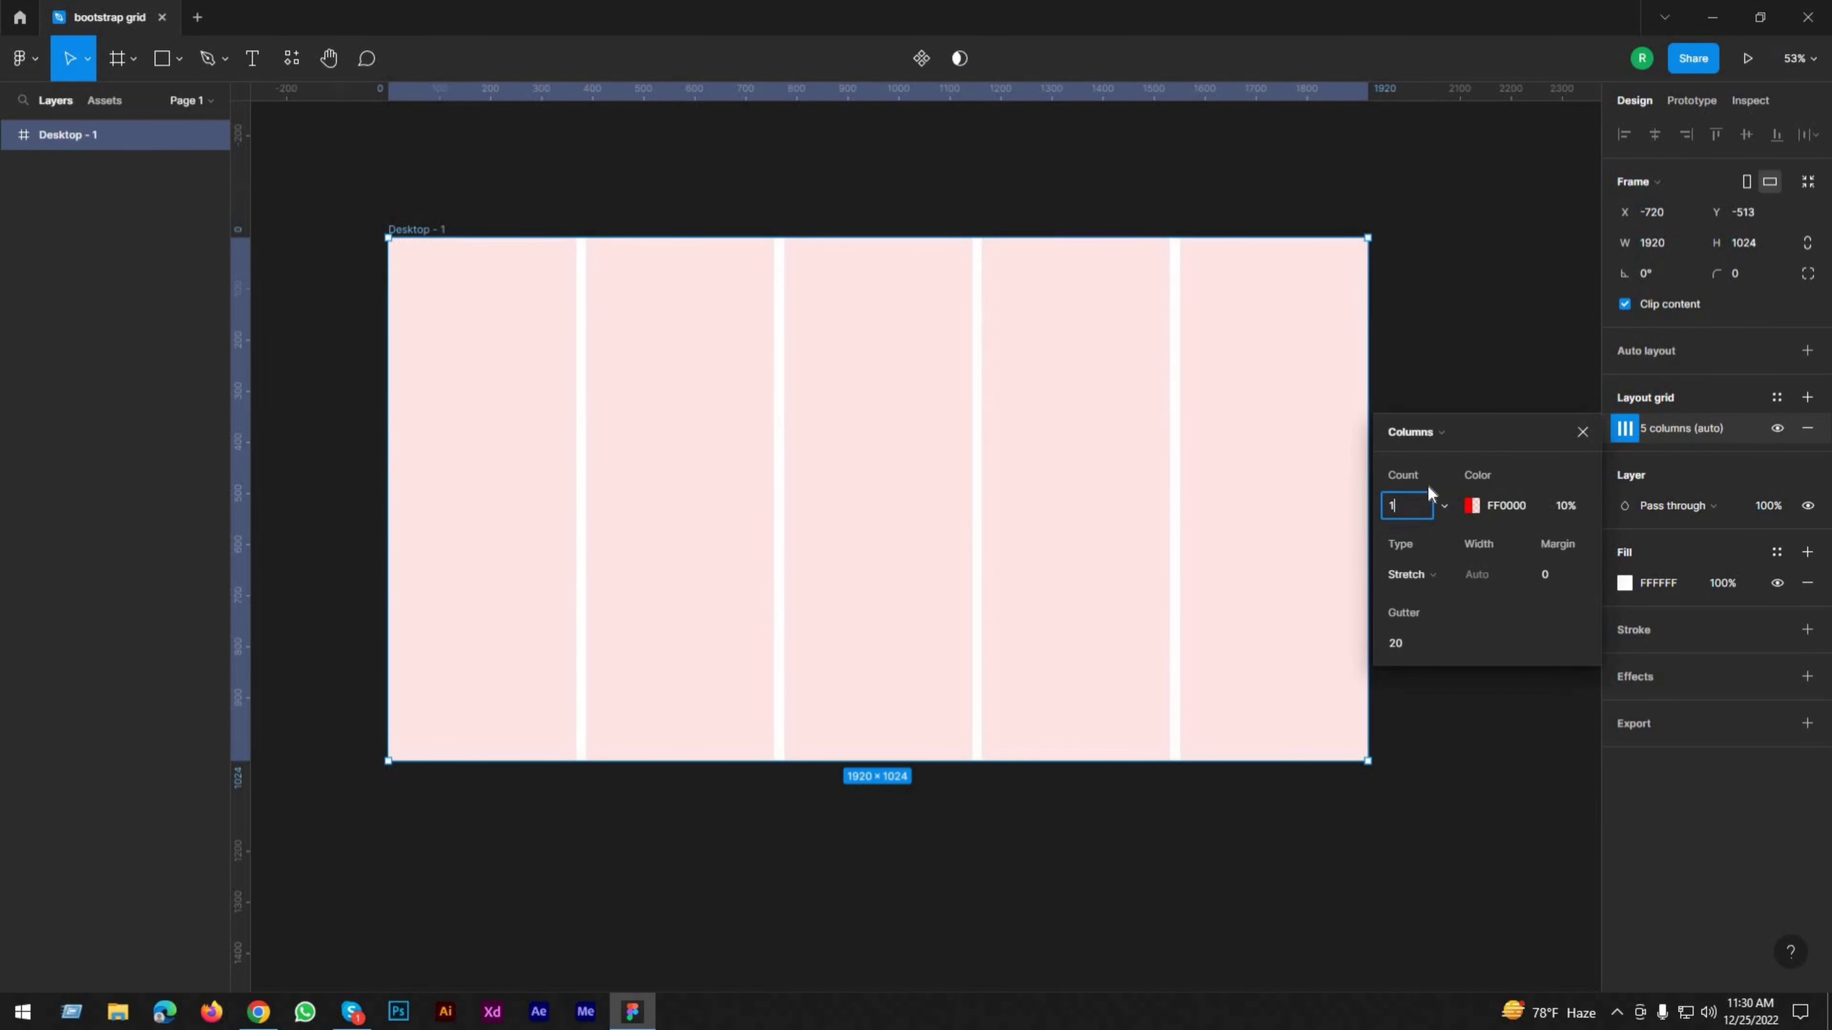
{"action": "key", "text": "Tab"}
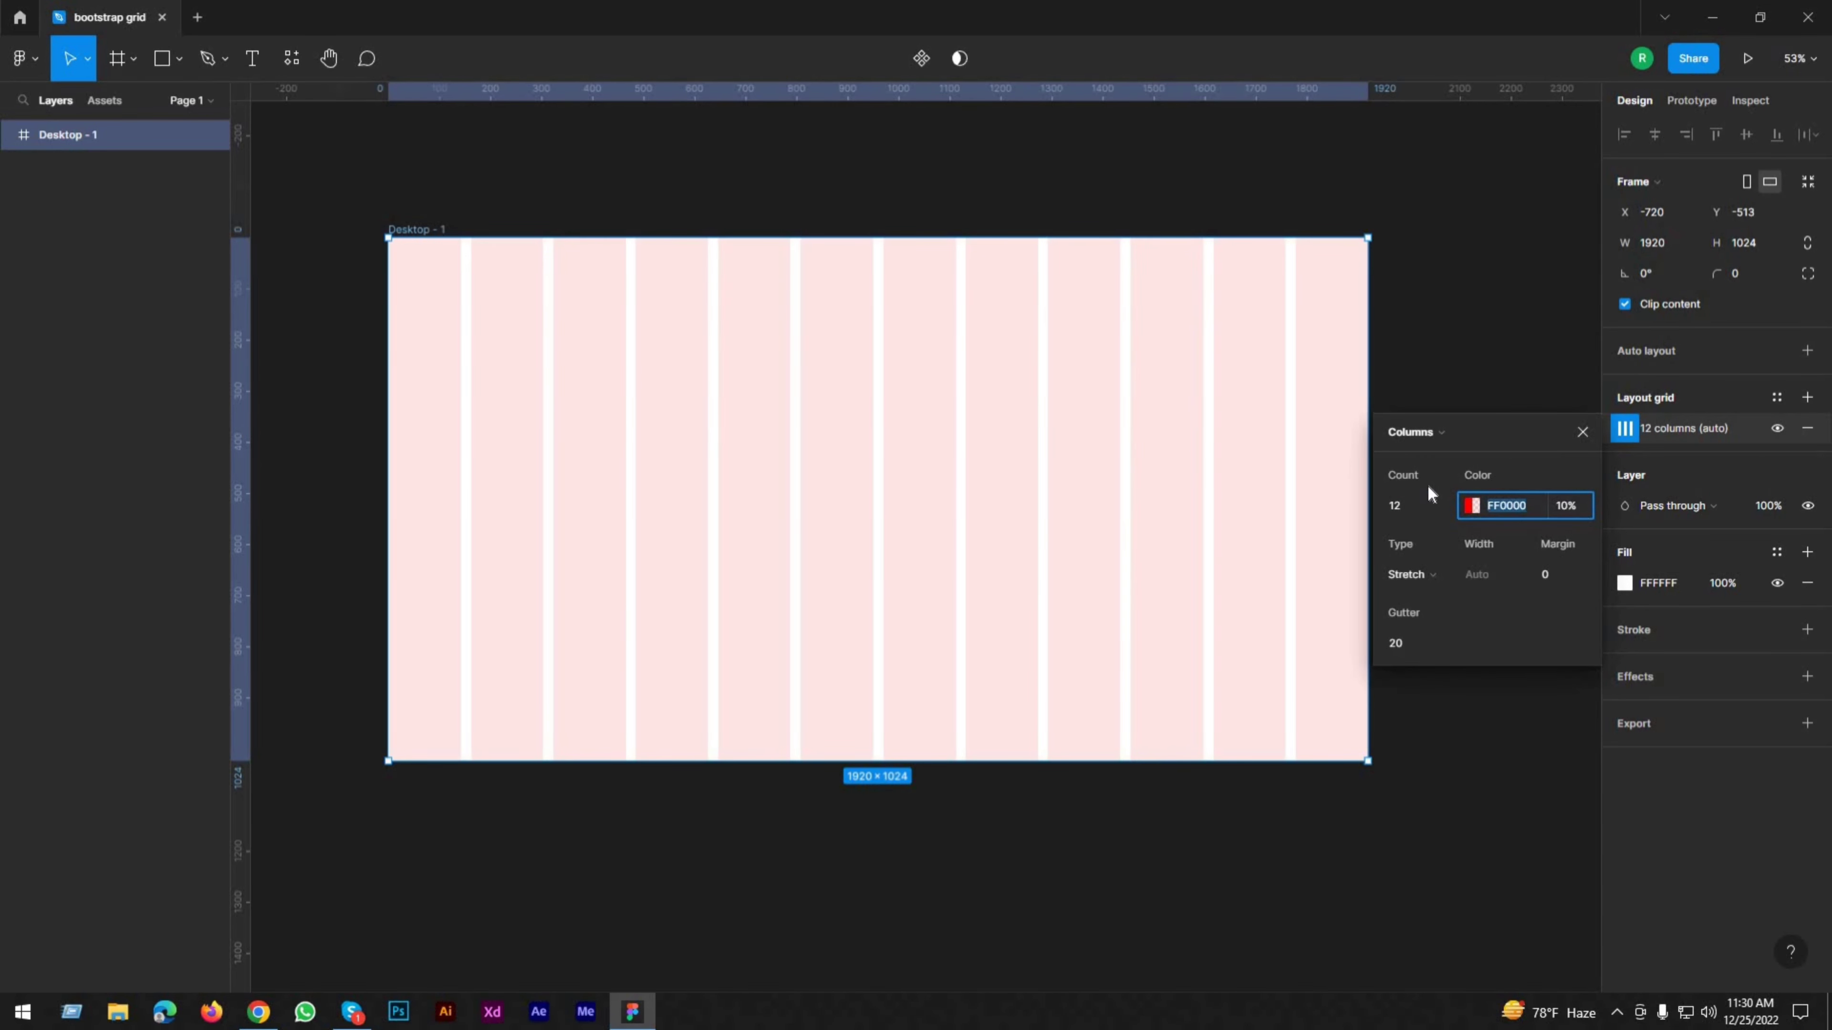
Change the column grid's colour to black (000000) at 10% opacity and keep its type as Stretch
{"action": "left_click", "coordinate": [1472, 506]}
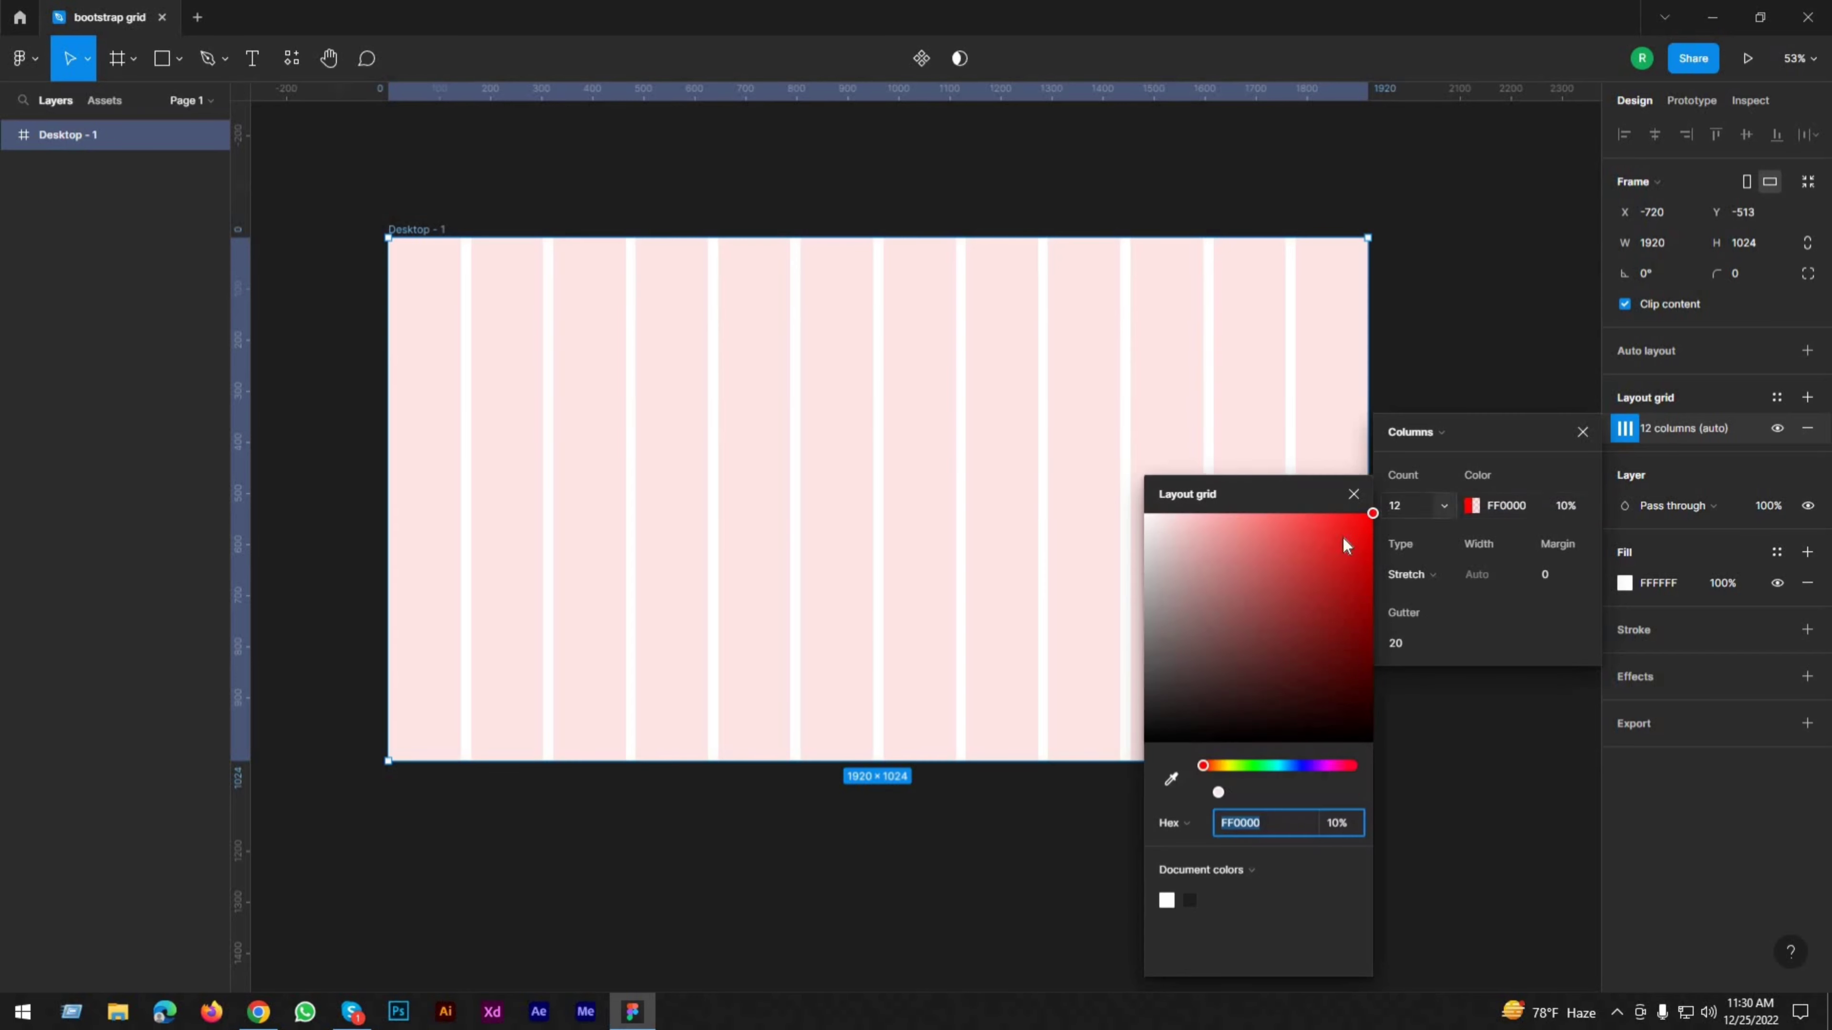
{"action": "left_click", "coordinate": [1310, 577]}
{"action": "left_click_drag", "start_coordinate": [1309, 576], "coordinate": [1293, 818]}
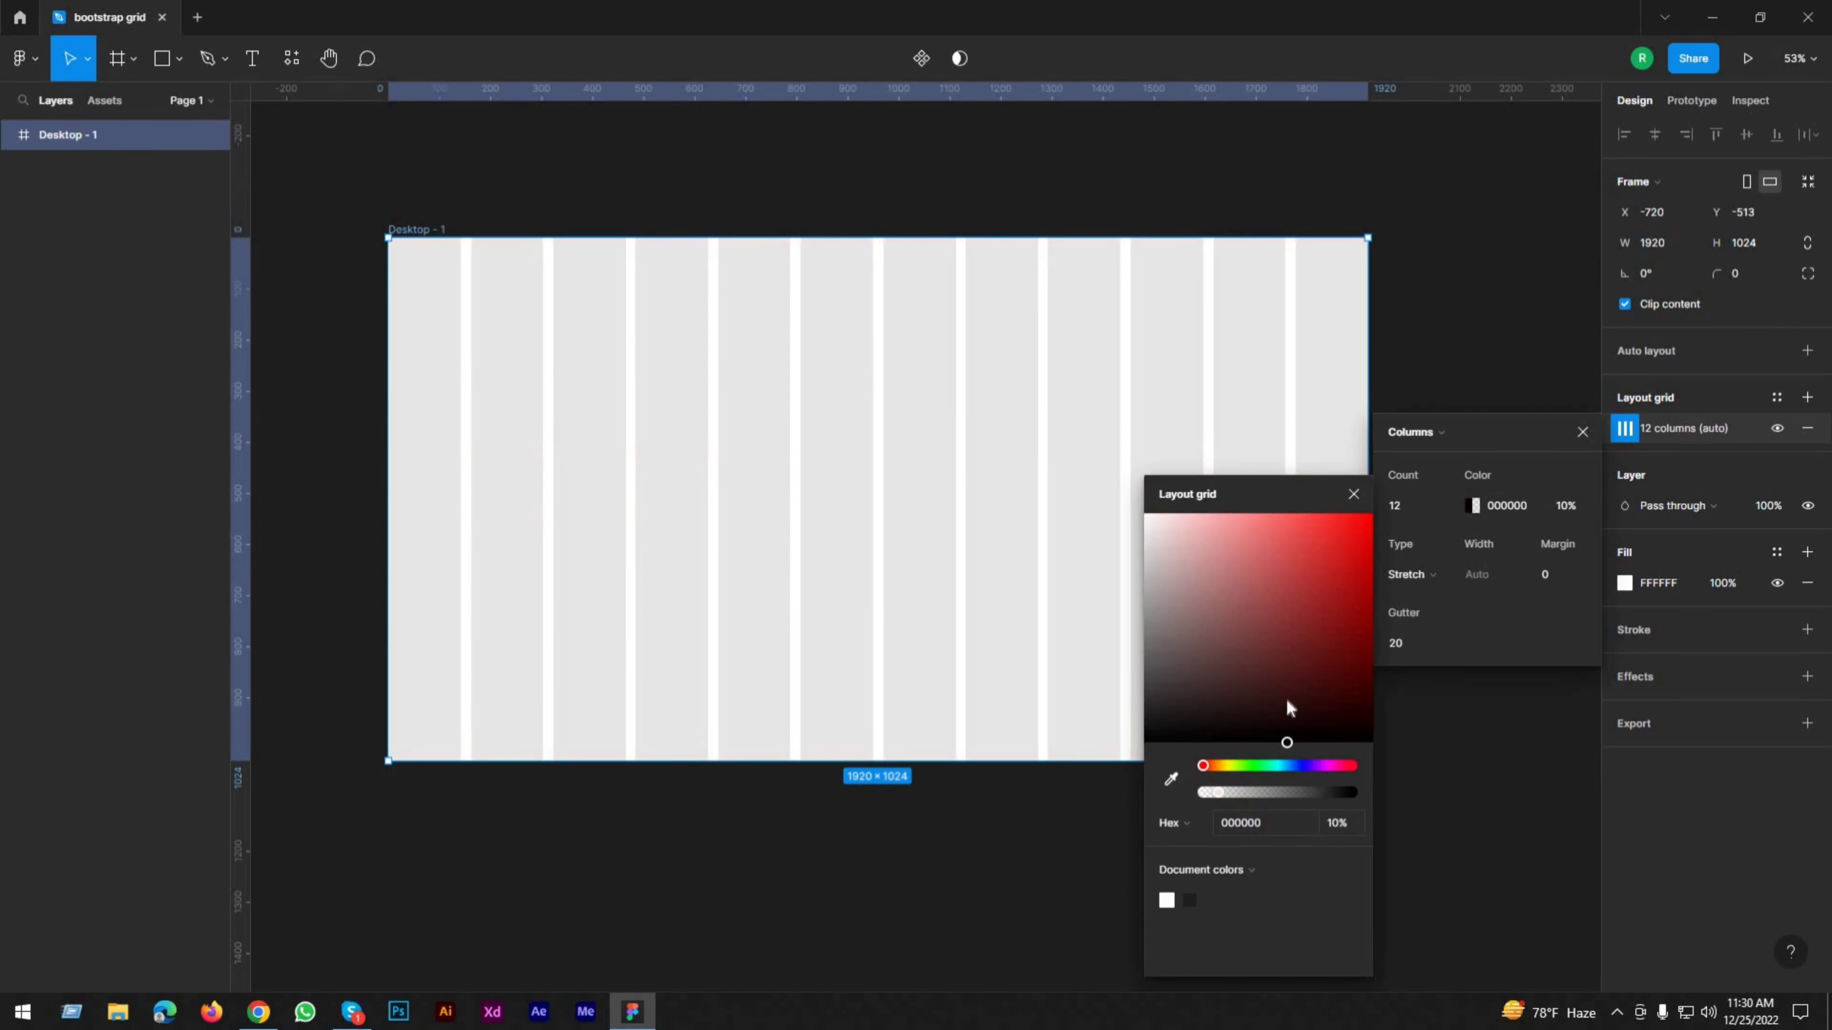
{"action": "left_click_drag", "start_coordinate": [1145, 749], "coordinate": [1063, 852]}
{"action": "left_click", "coordinate": [1435, 574]}
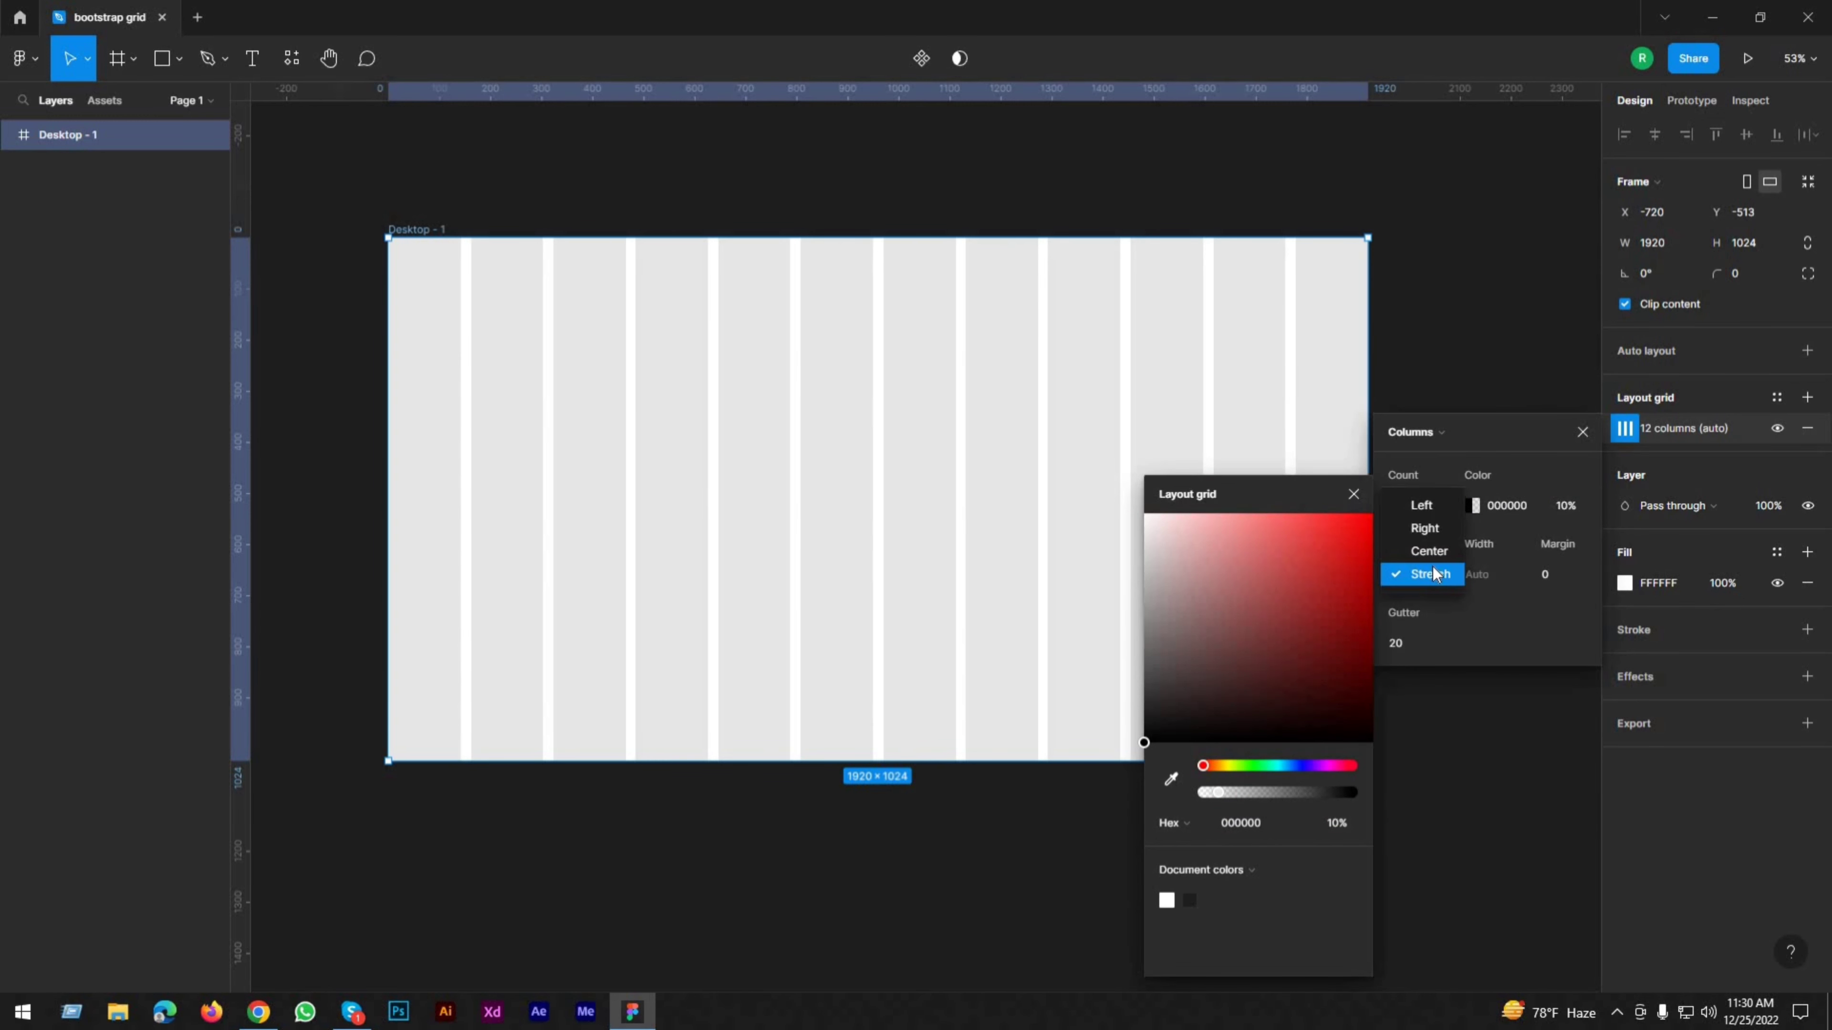
{"action": "left_click", "coordinate": [1433, 574]}
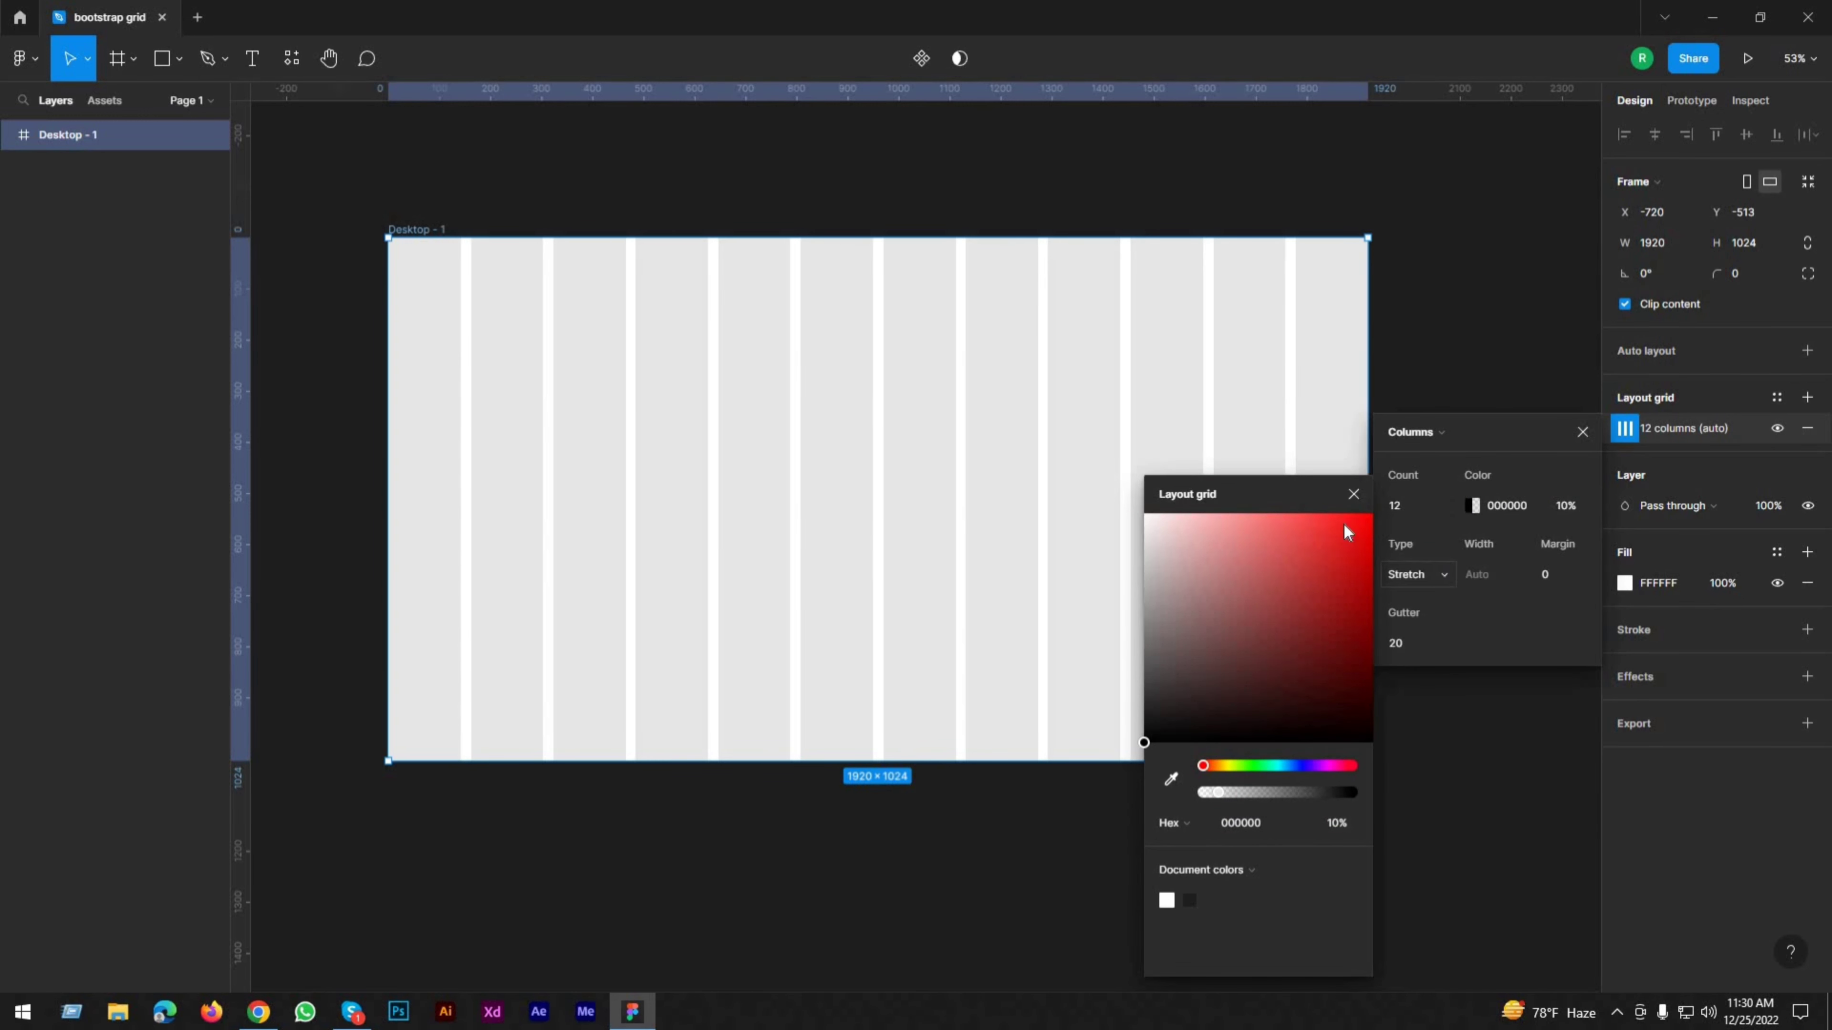
{"action": "left_click", "coordinate": [1353, 494]}
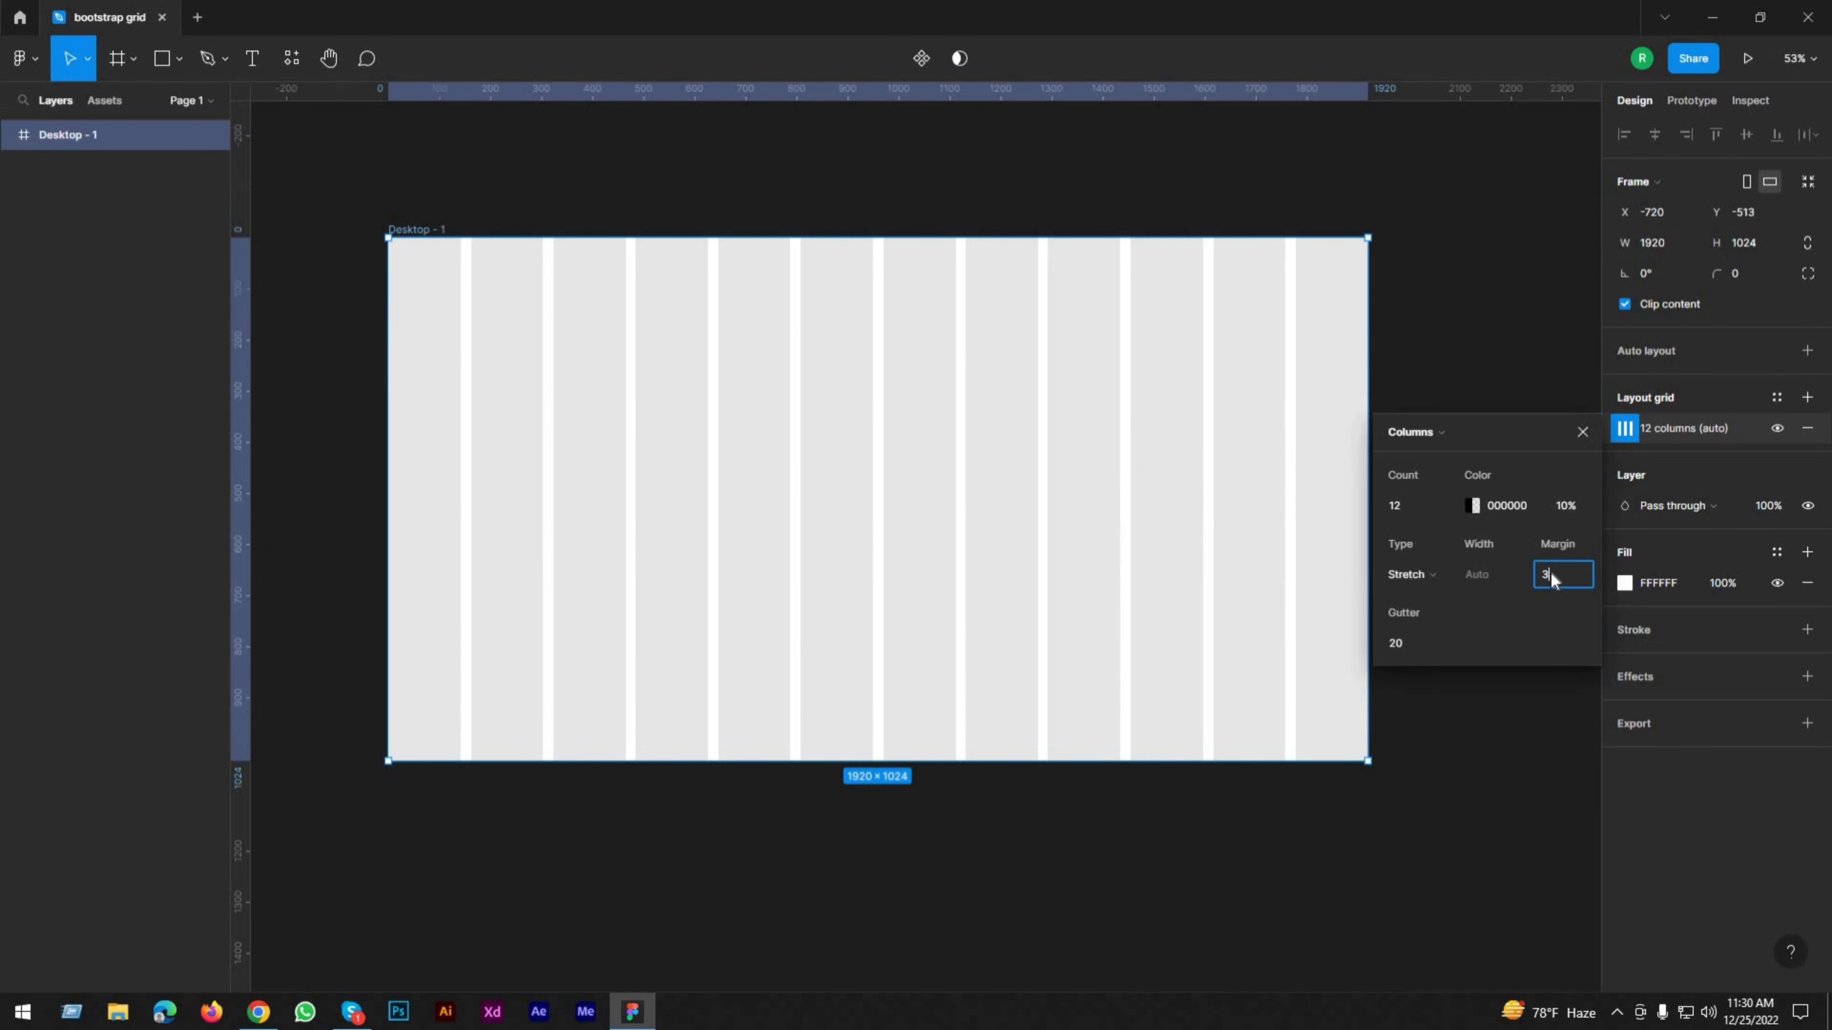
Set the column grid's margin to 312 and its gutter to 24, then close the grid settings
{"action": "left_click", "coordinate": [1552, 573]}
{"action": "type", "text": "312"}
{"action": "key", "text": "Tab"}
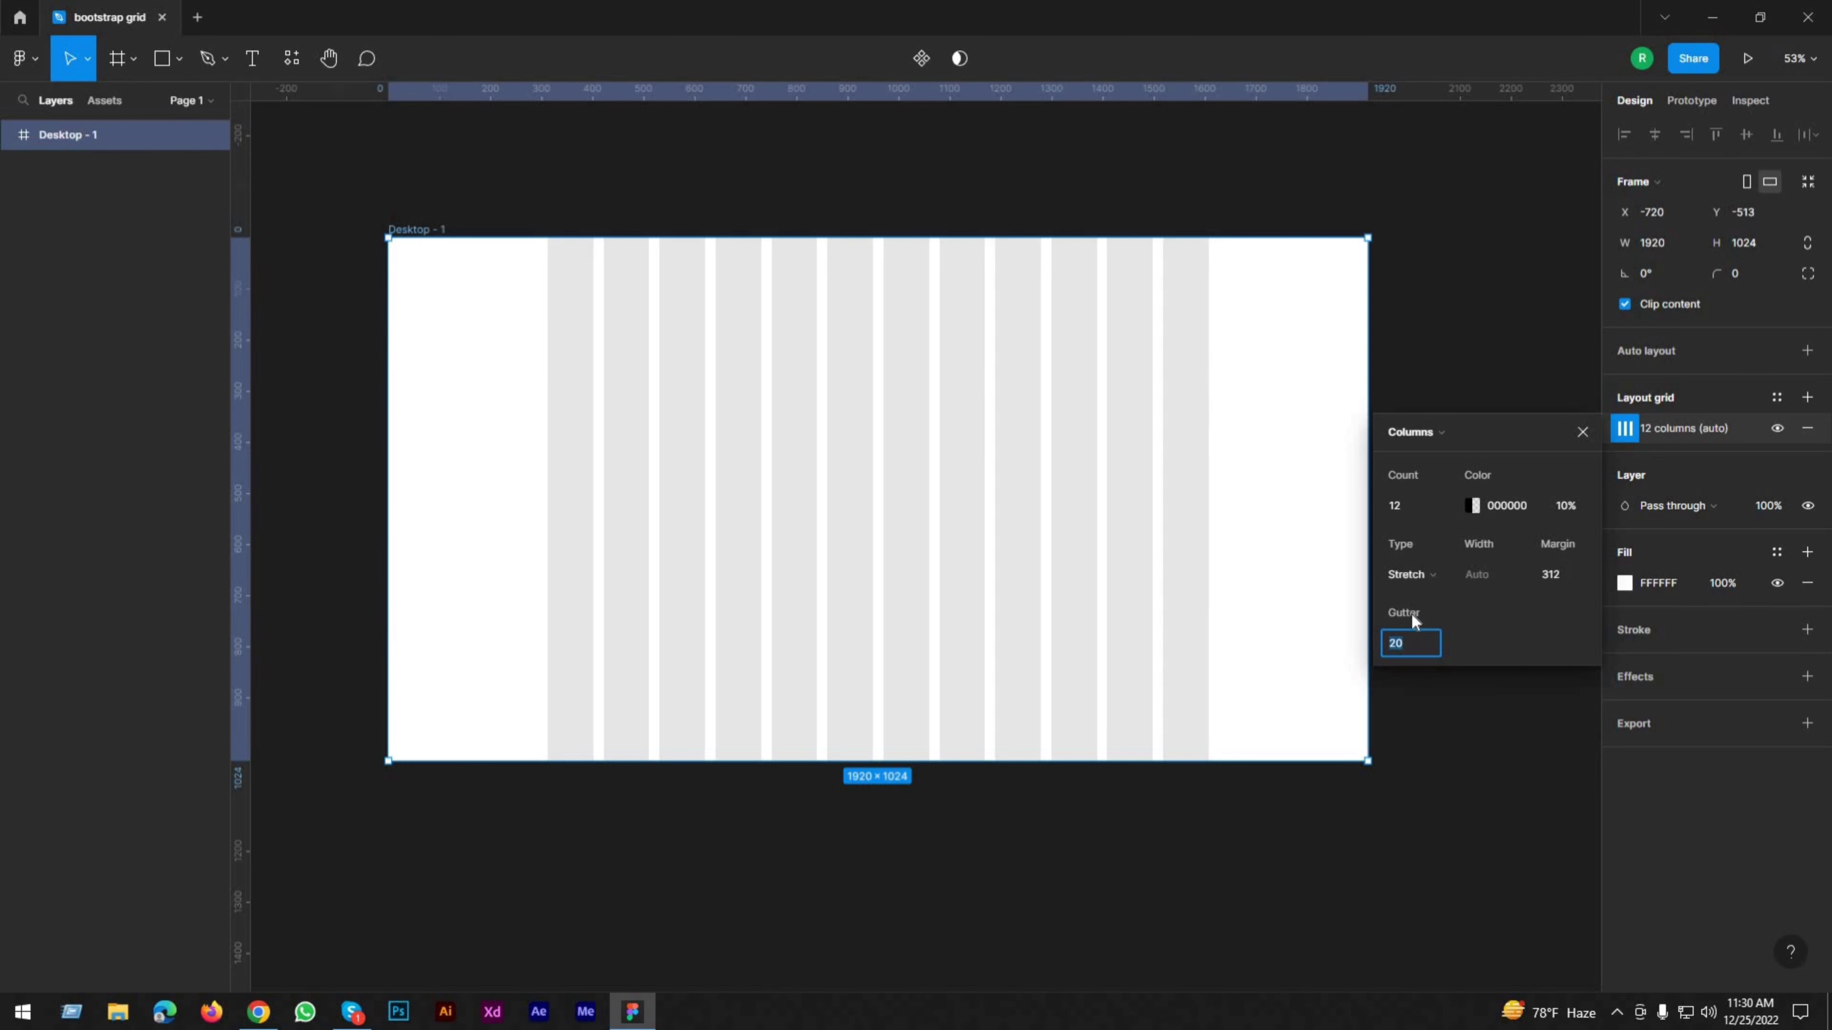
{"action": "type", "text": "24"}
{"action": "key", "text": "Return"}
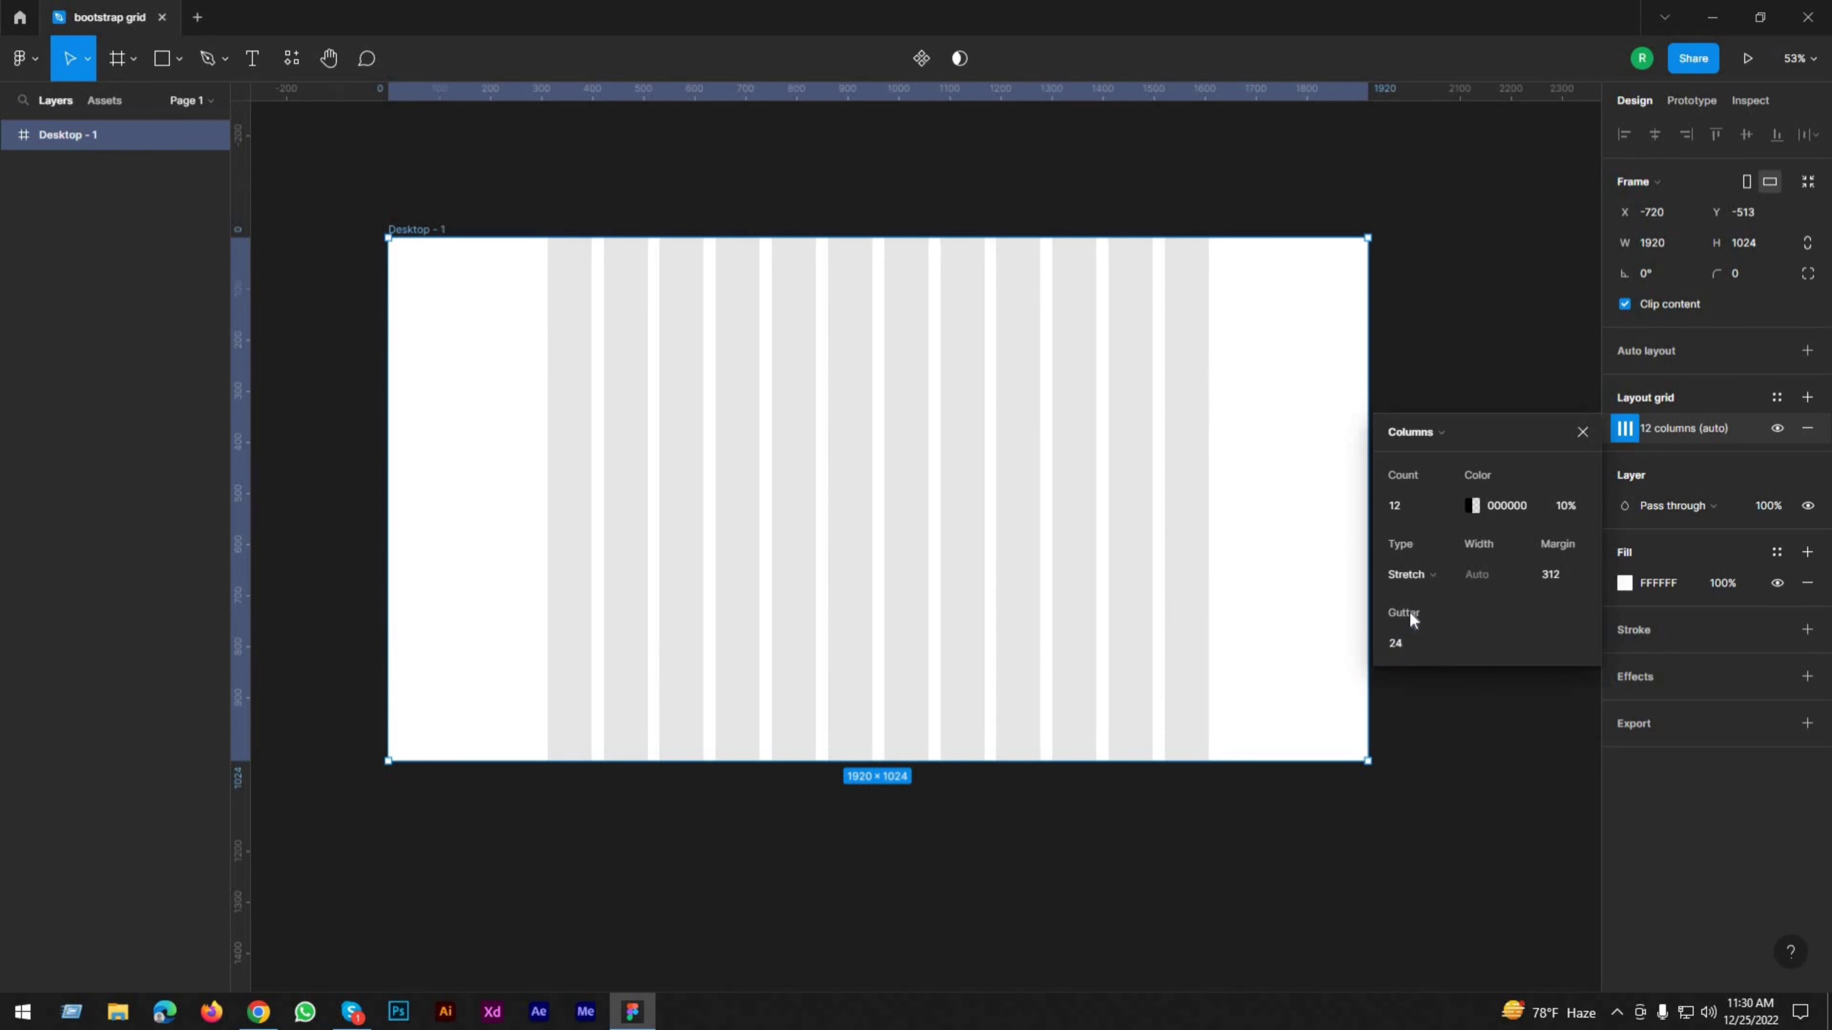
{"action": "left_click", "coordinate": [735, 293]}
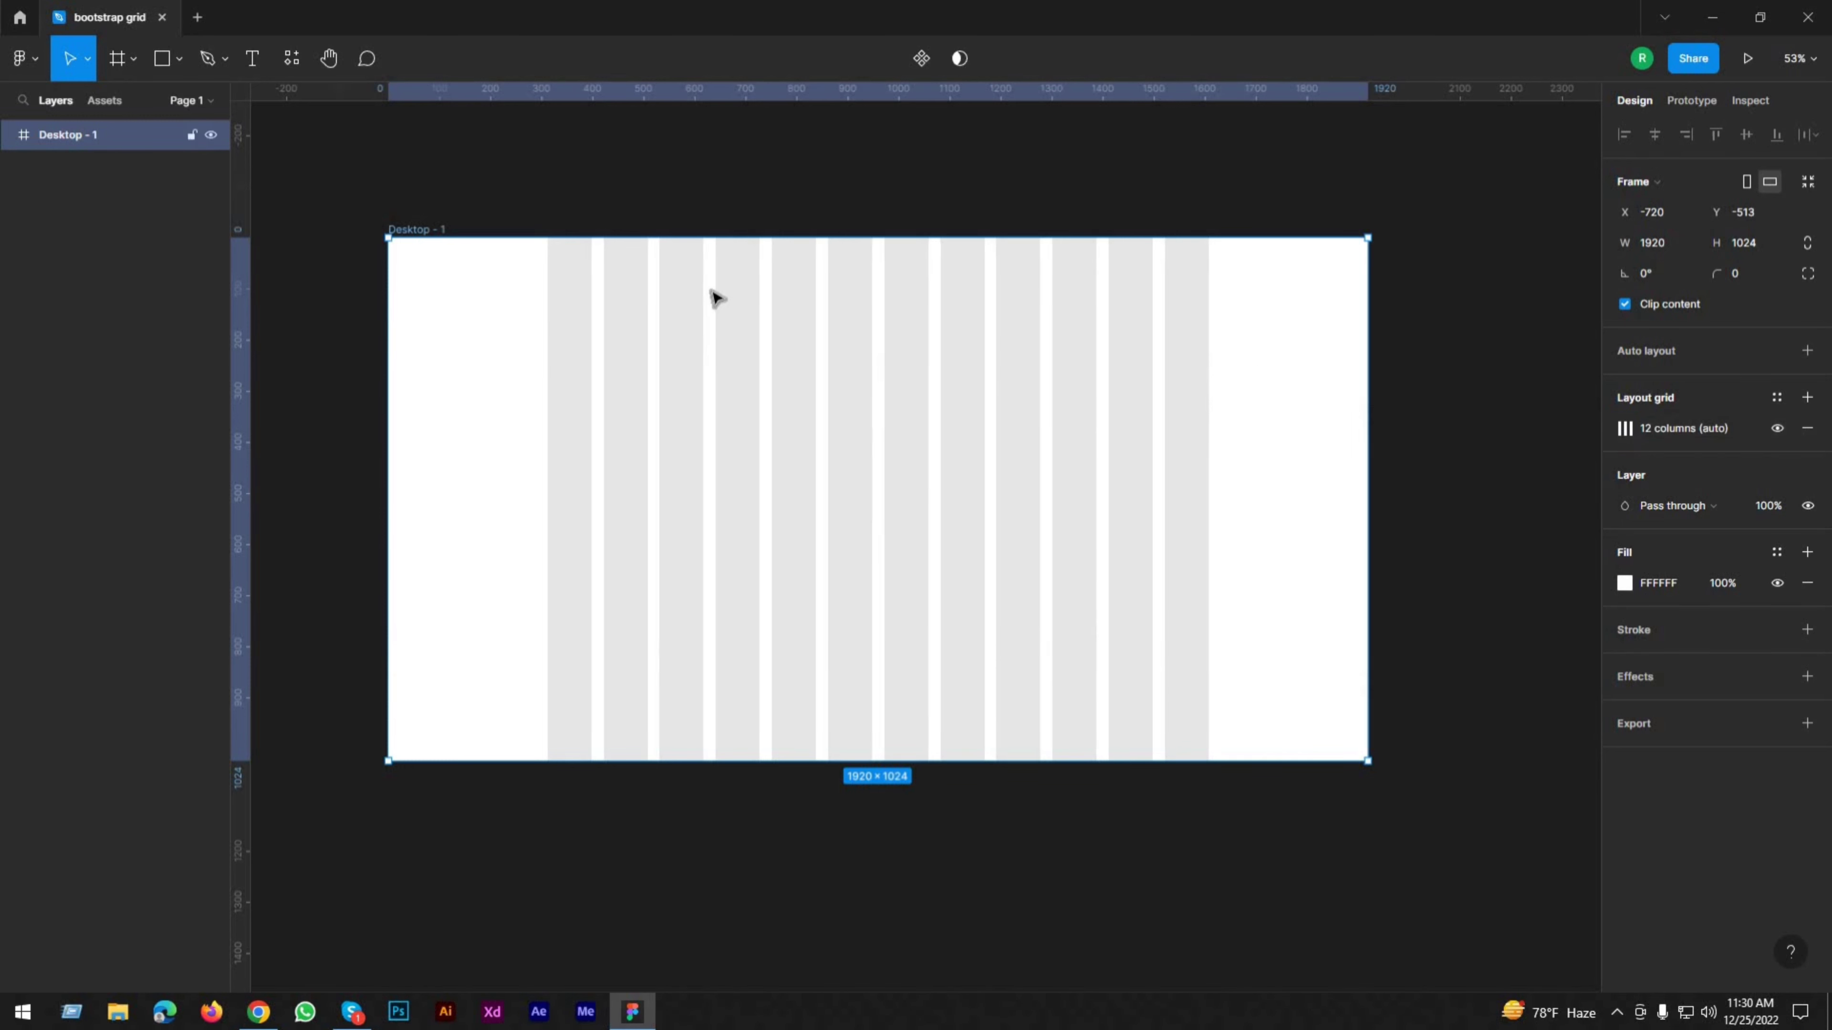
Draw a rectangle about 1296 × 326 across all twelve columns in the upper part of the desktop frame
{"action": "scroll", "coordinate": [711, 295], "scroll_direction": "up", "scroll_amount": 3}
{"action": "scroll", "coordinate": [597, 294], "scroll_direction": "down", "scroll_amount": 2}
{"action": "scroll", "coordinate": [727, 296], "scroll_direction": "up", "scroll_amount": 1}
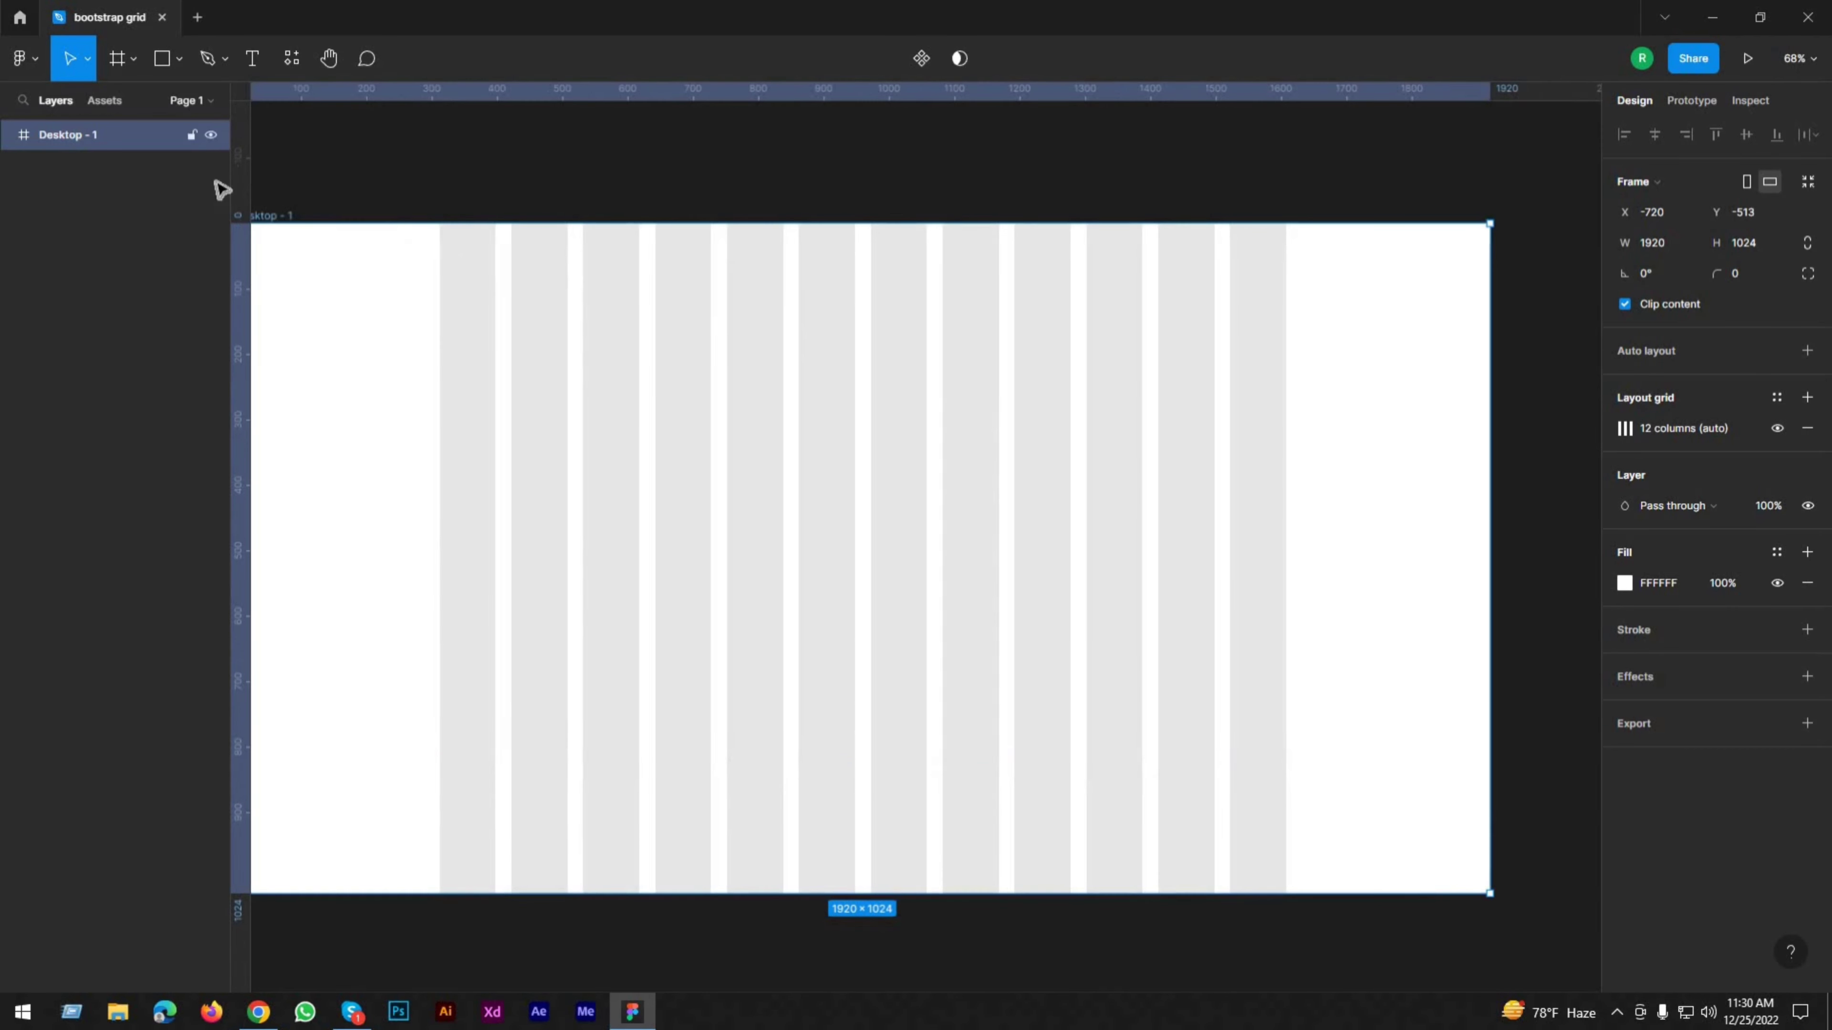
{"action": "left_click", "coordinate": [180, 60]}
{"action": "left_click", "coordinate": [168, 103]}
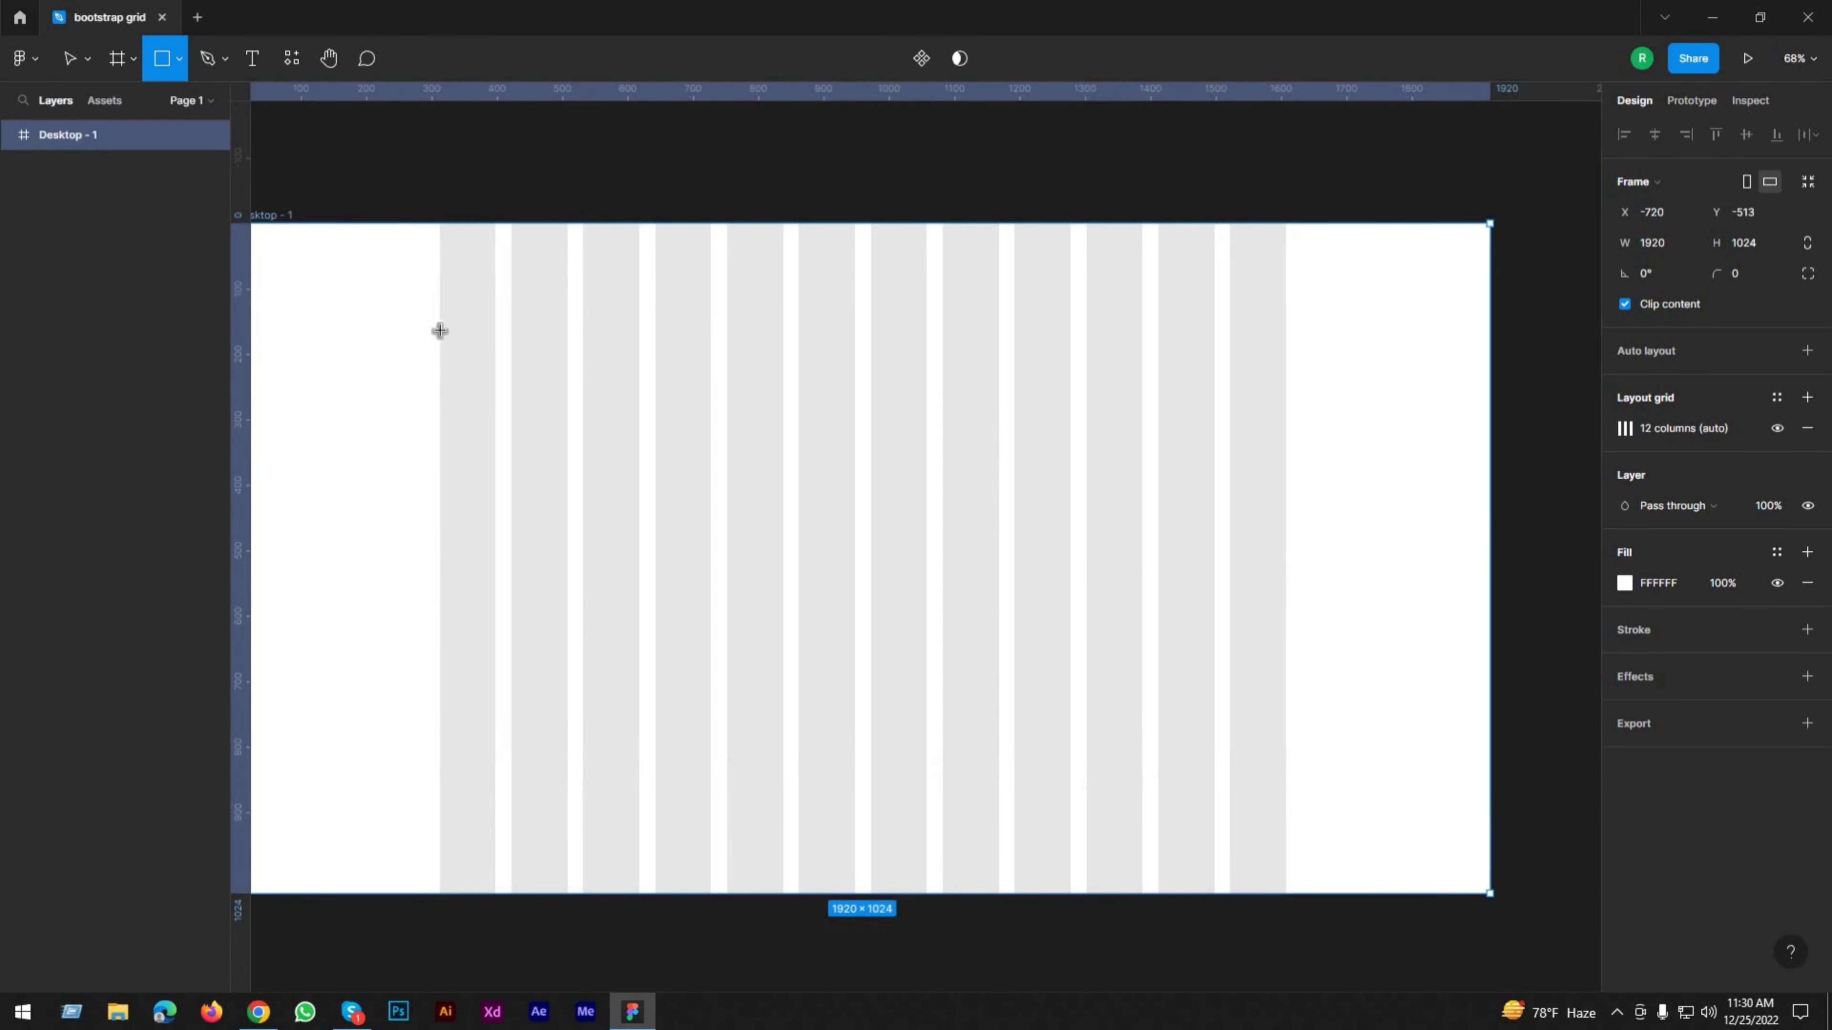
{"action": "left_click_drag", "start_coordinate": [440, 328], "coordinate": [495, 394]}
{"action": "left_click_drag", "start_coordinate": [1150, 571], "coordinate": [1286, 541]}
Draw a small rectangle 12 wide and about 8 high, and place it flush against the first column's outer edge
{"action": "scroll", "coordinate": [433, 352], "scroll_direction": "up", "scroll_amount": 4}
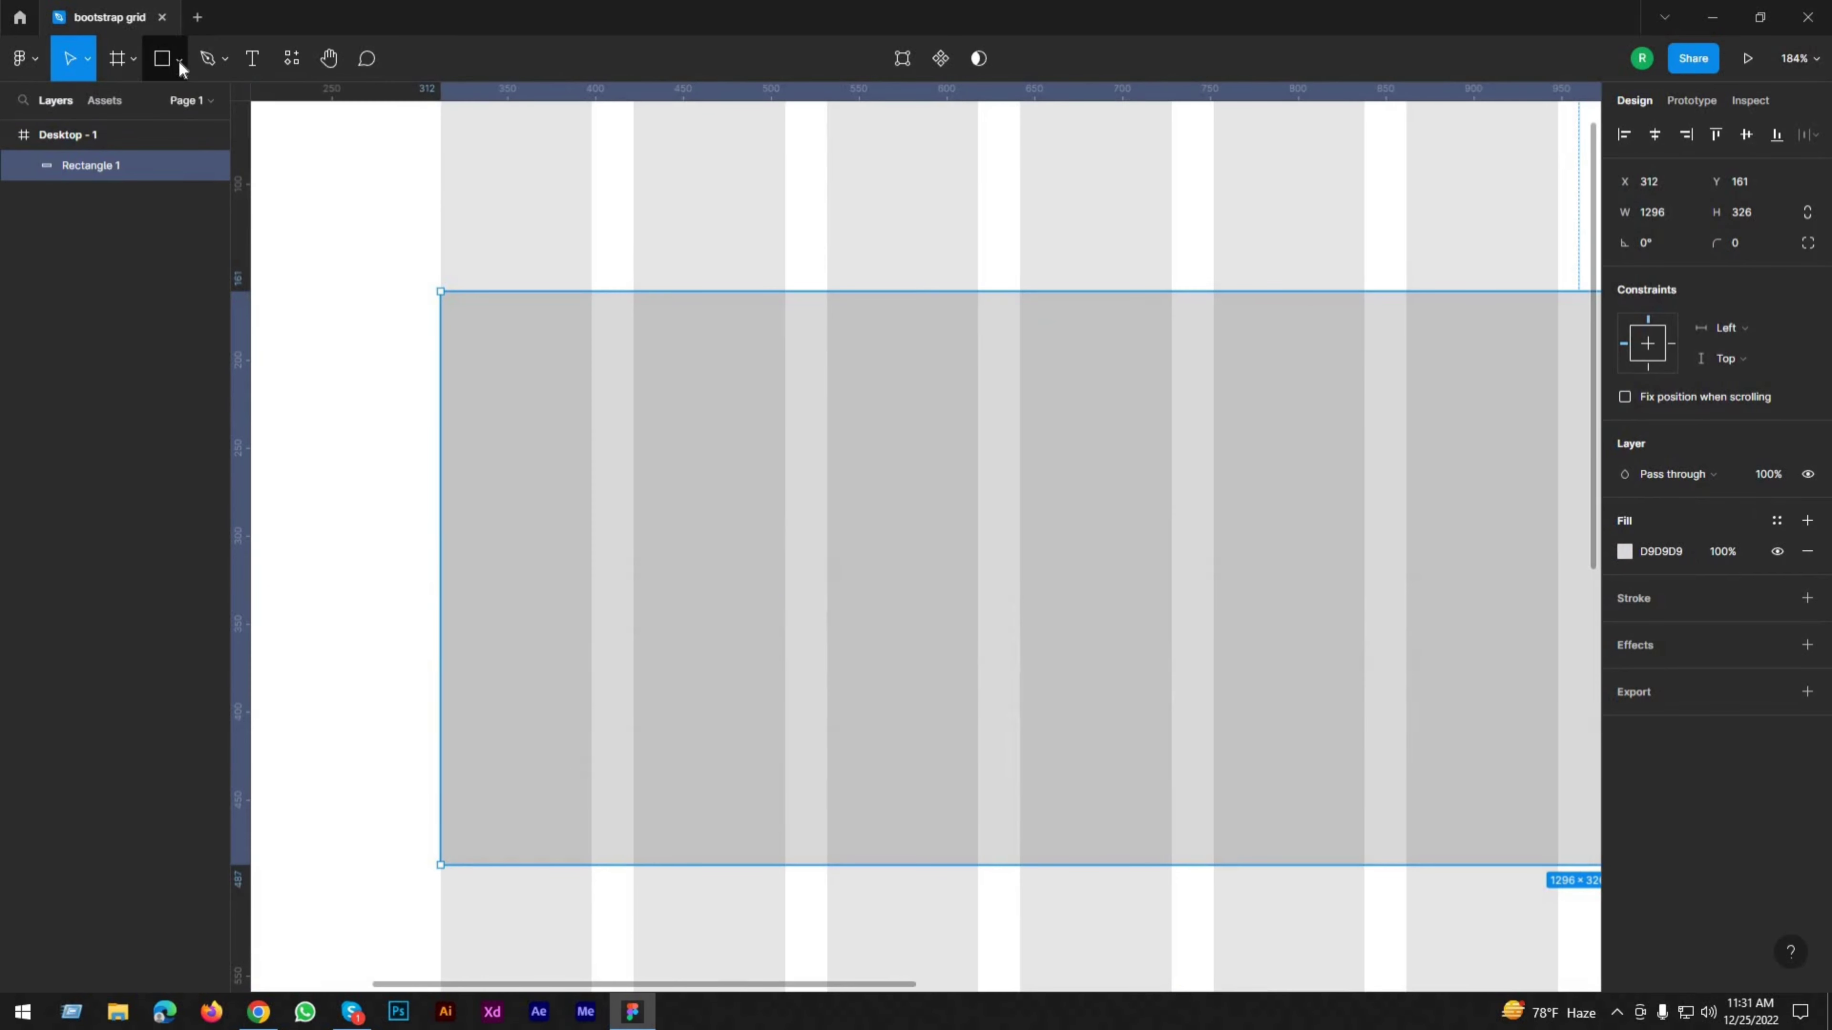
{"action": "left_click", "coordinate": [181, 60]}
{"action": "left_click", "coordinate": [179, 108]}
{"action": "left_click_drag", "start_coordinate": [375, 426], "coordinate": [408, 442]}
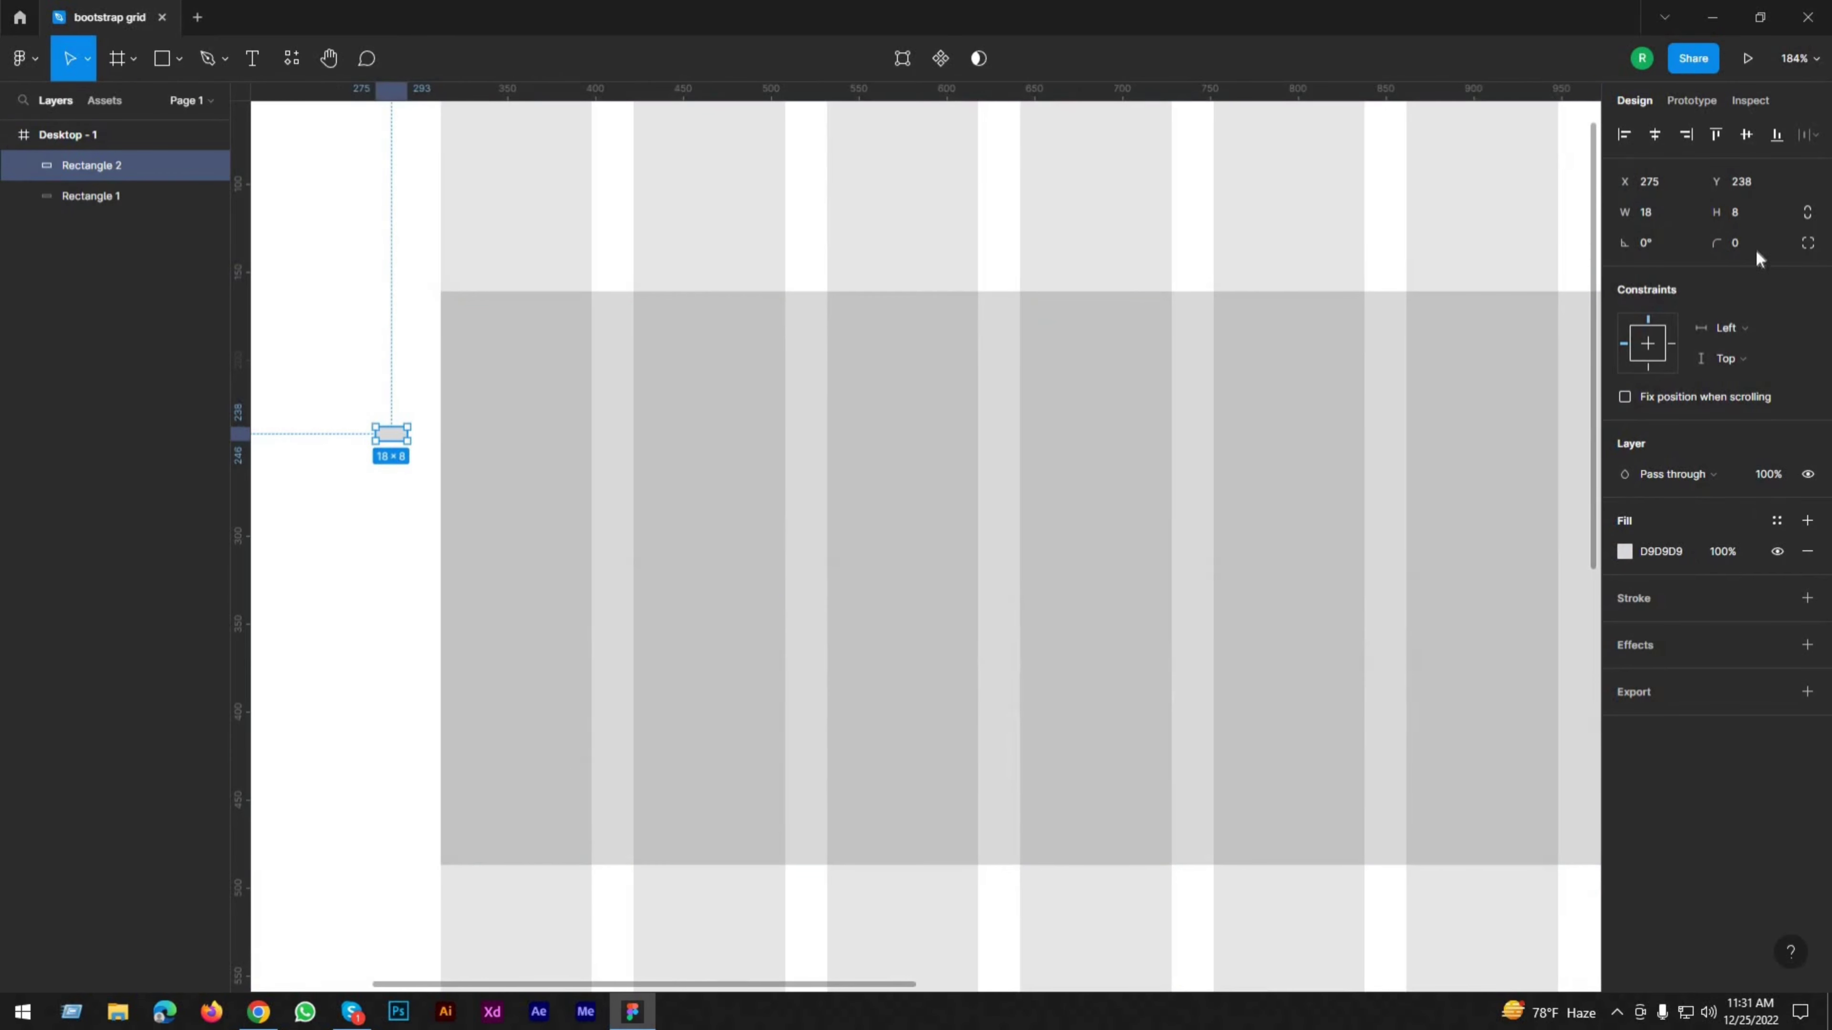
{"action": "left_click", "coordinate": [1673, 216]}
{"action": "type", "text": "12"}
{"action": "key", "text": "Return"}
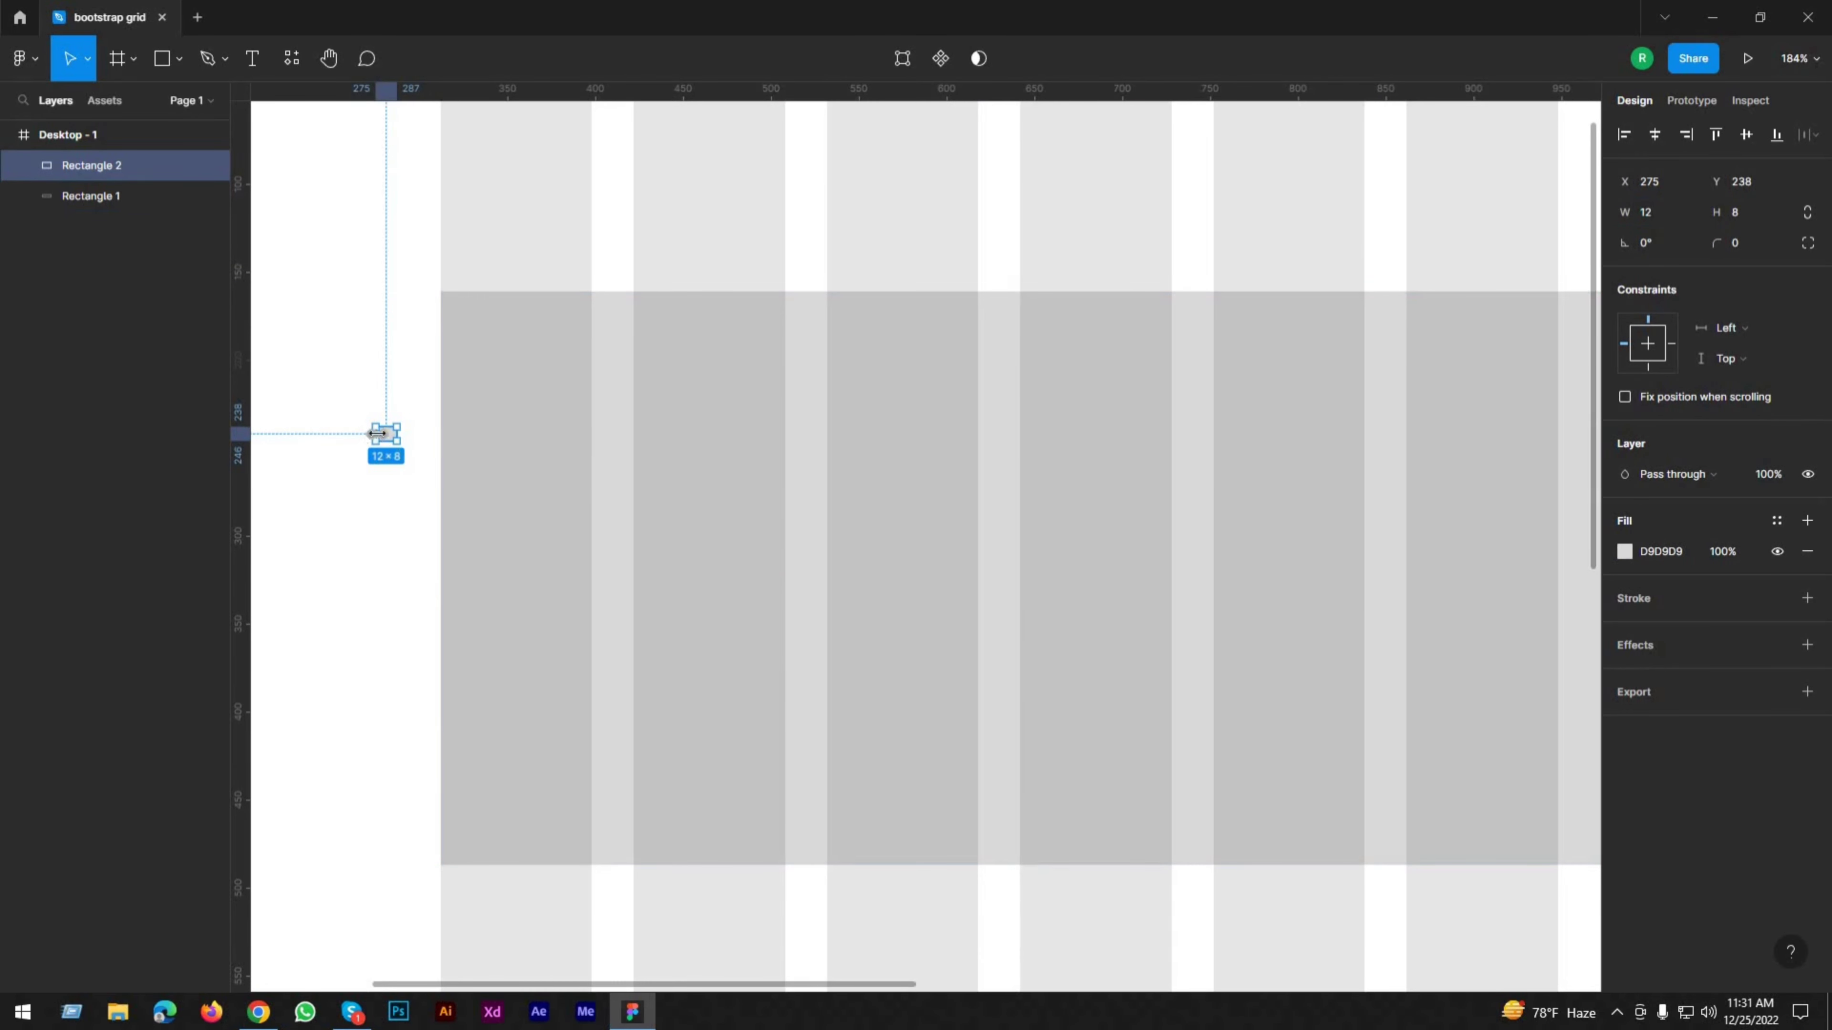
{"action": "left_click_drag", "start_coordinate": [392, 439], "coordinate": [432, 429]}
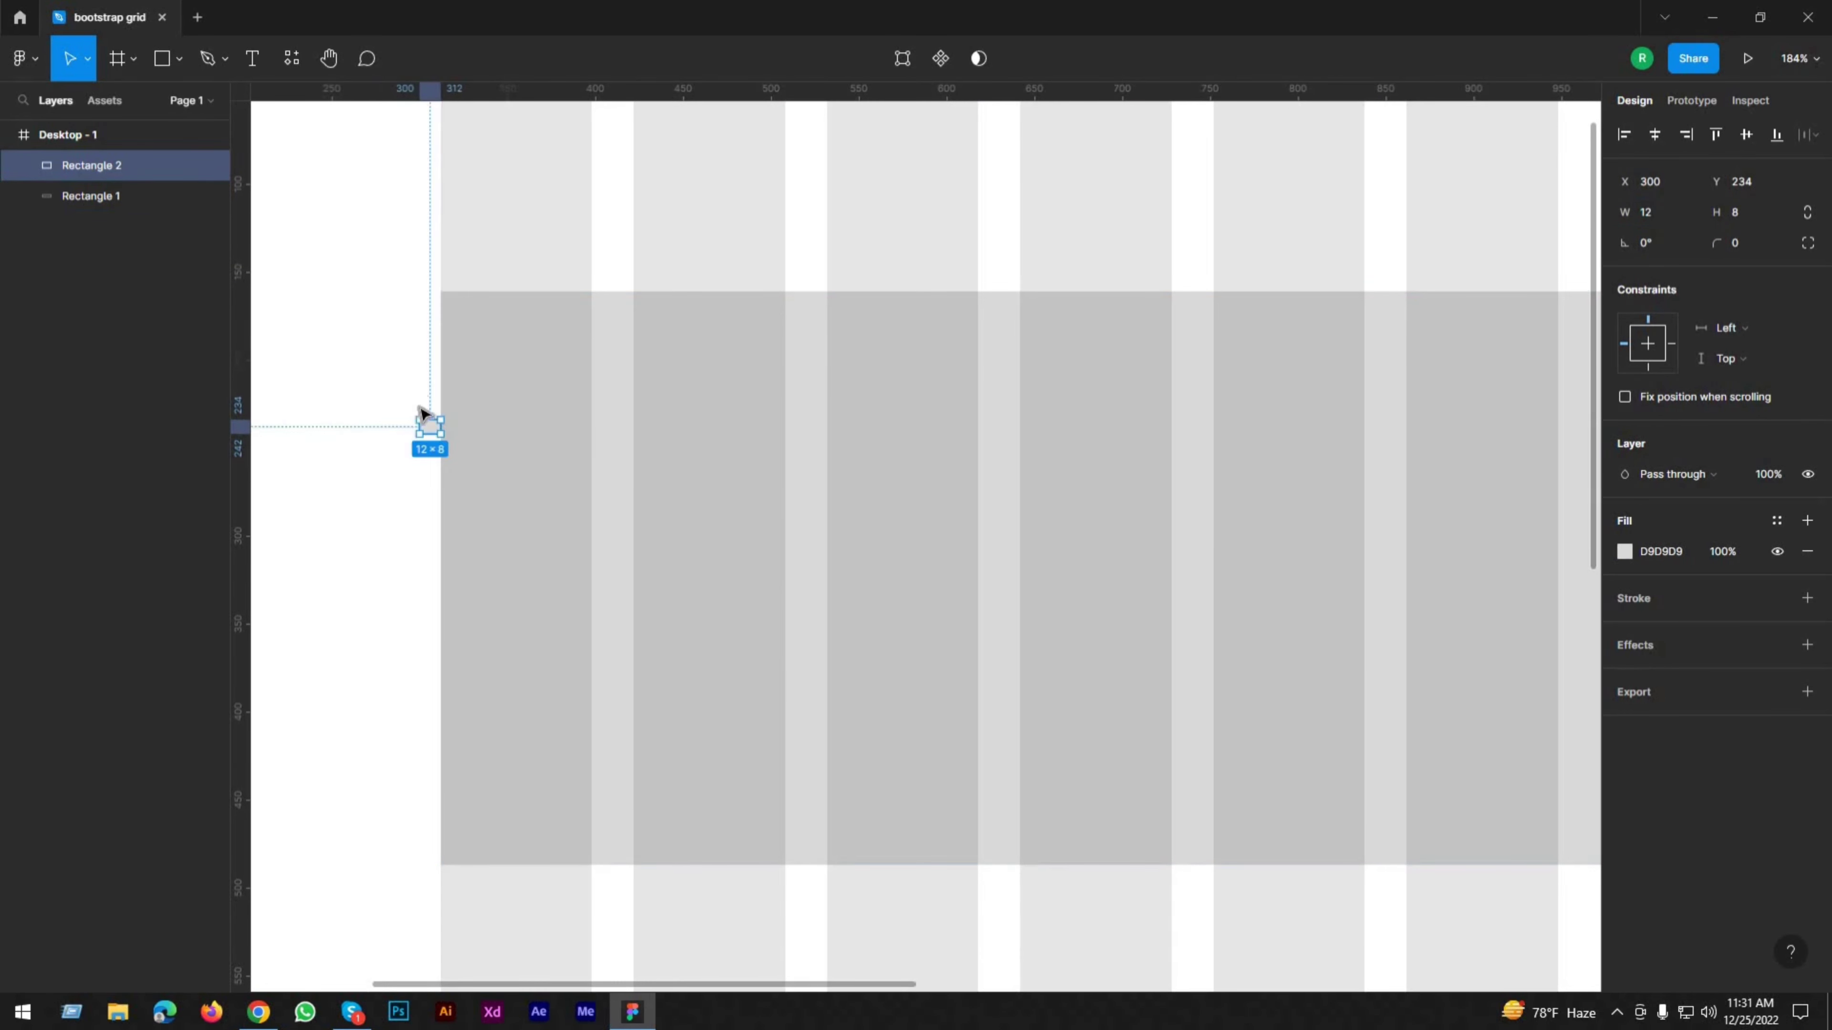
Duplicate the 12 px wide rectangle and place the copy flush against the last column's outer edge
{"action": "scroll", "coordinate": [421, 417], "scroll_direction": "down", "scroll_amount": 5}
{"action": "scroll", "coordinate": [422, 416], "scroll_direction": "up", "scroll_amount": 4}
{"action": "scroll", "coordinate": [425, 419], "scroll_direction": "down", "scroll_amount": 1}
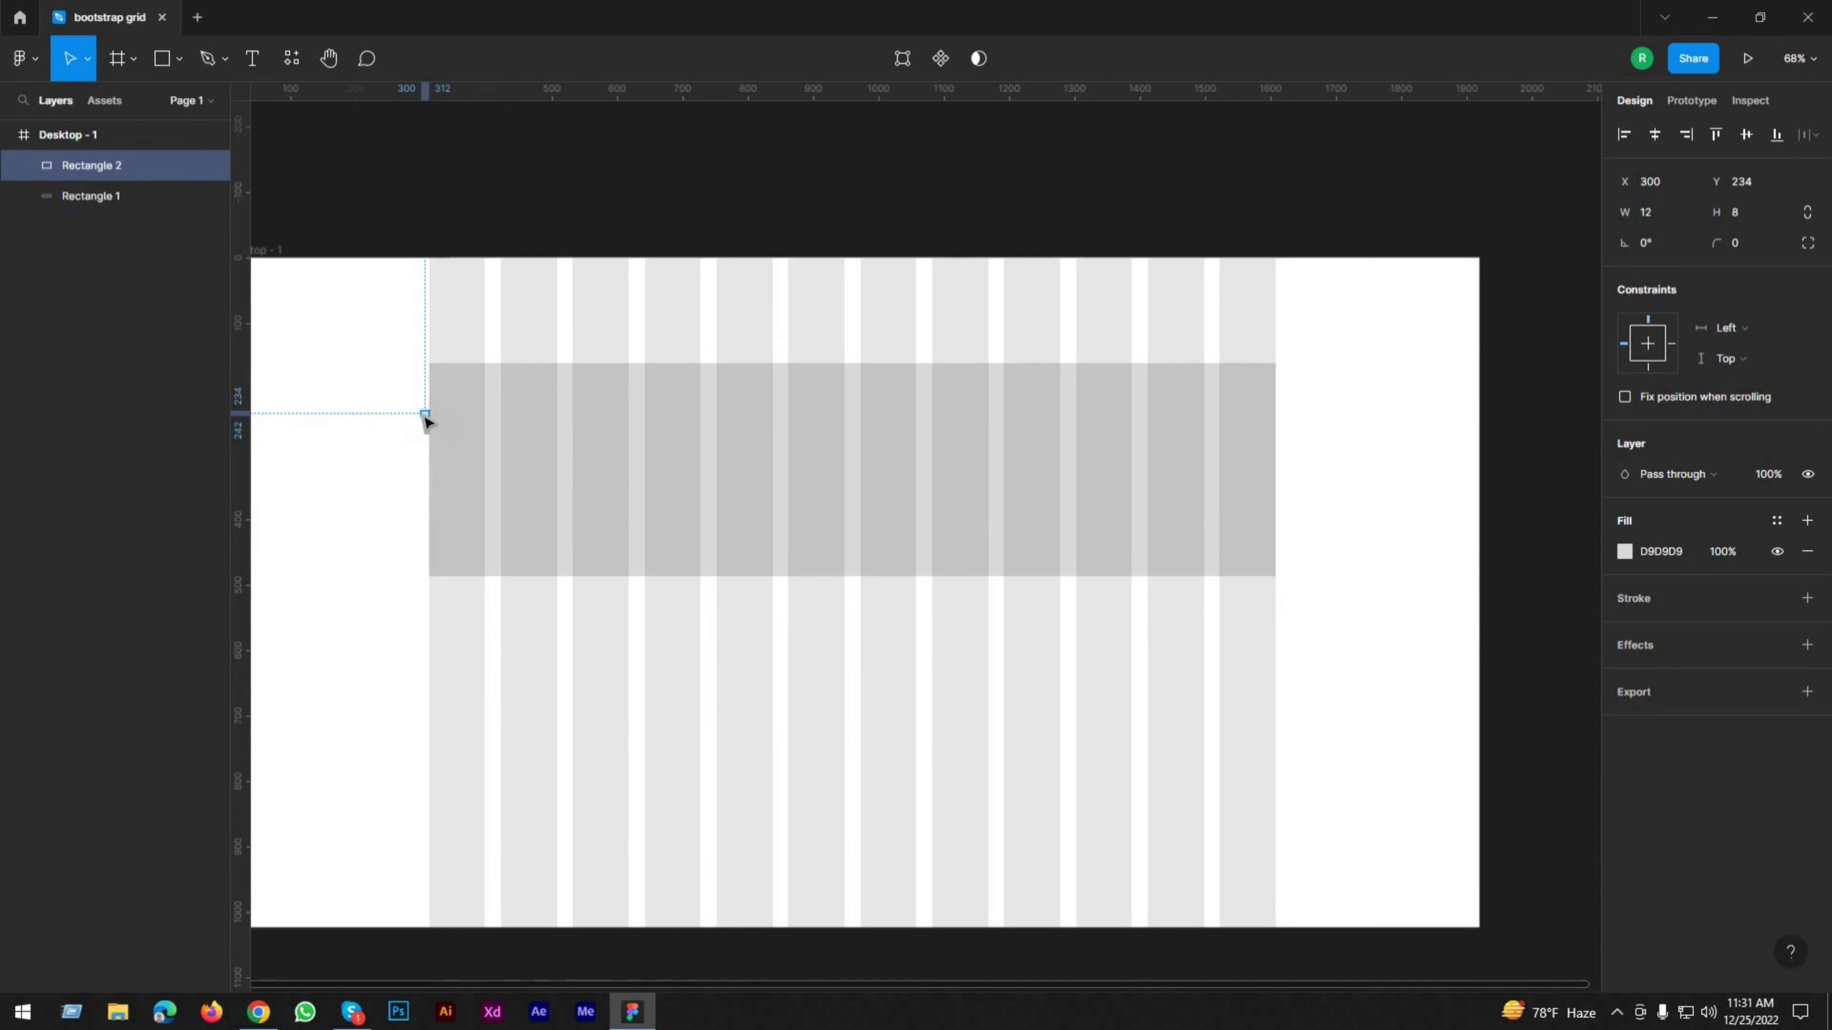
{"action": "left_click_drag", "start_coordinate": [428, 420], "coordinate": [1280, 434]}
{"action": "scroll", "coordinate": [1280, 434], "scroll_direction": "up", "scroll_amount": 5}
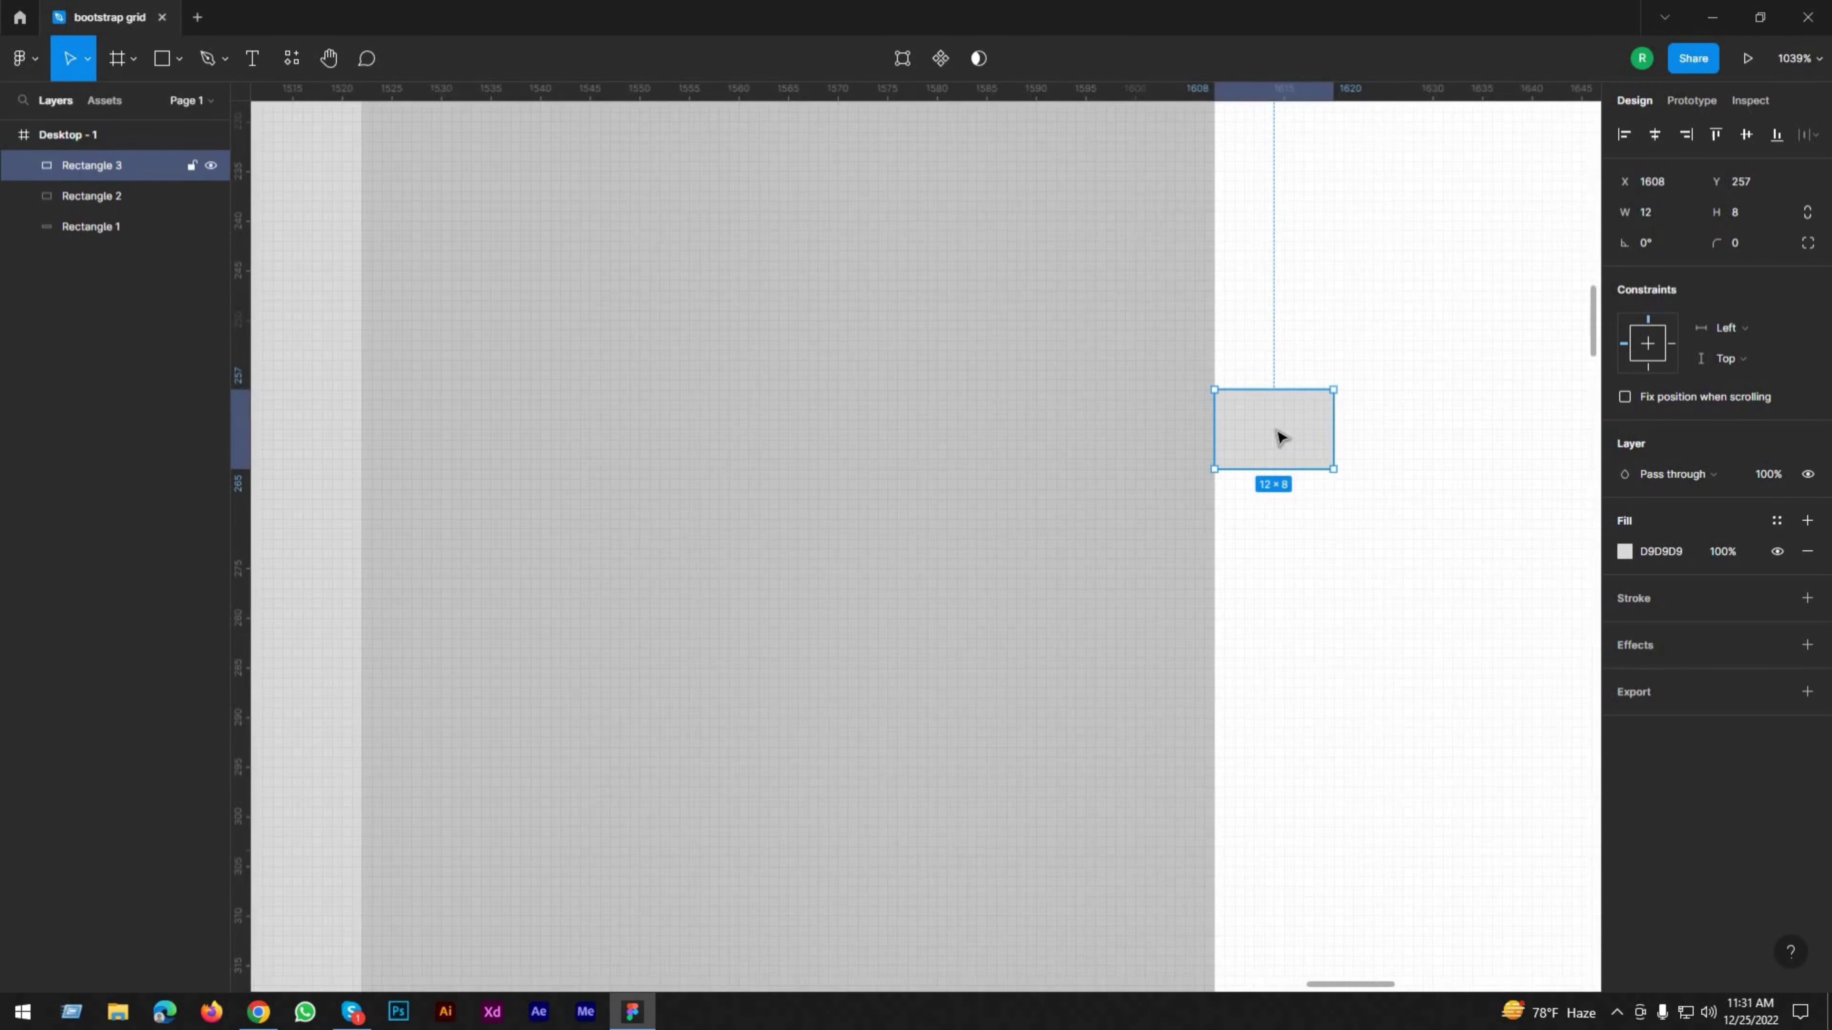
Widen the large rectangle to the outer edges of both 12 px rectangles, making it 1320 wide from X 300
{"action": "scroll", "coordinate": [1280, 433], "scroll_direction": "down", "scroll_amount": 5}
{"action": "left_click", "coordinate": [434, 417]}
{"action": "scroll", "coordinate": [397, 414], "scroll_direction": "up", "scroll_amount": 8}
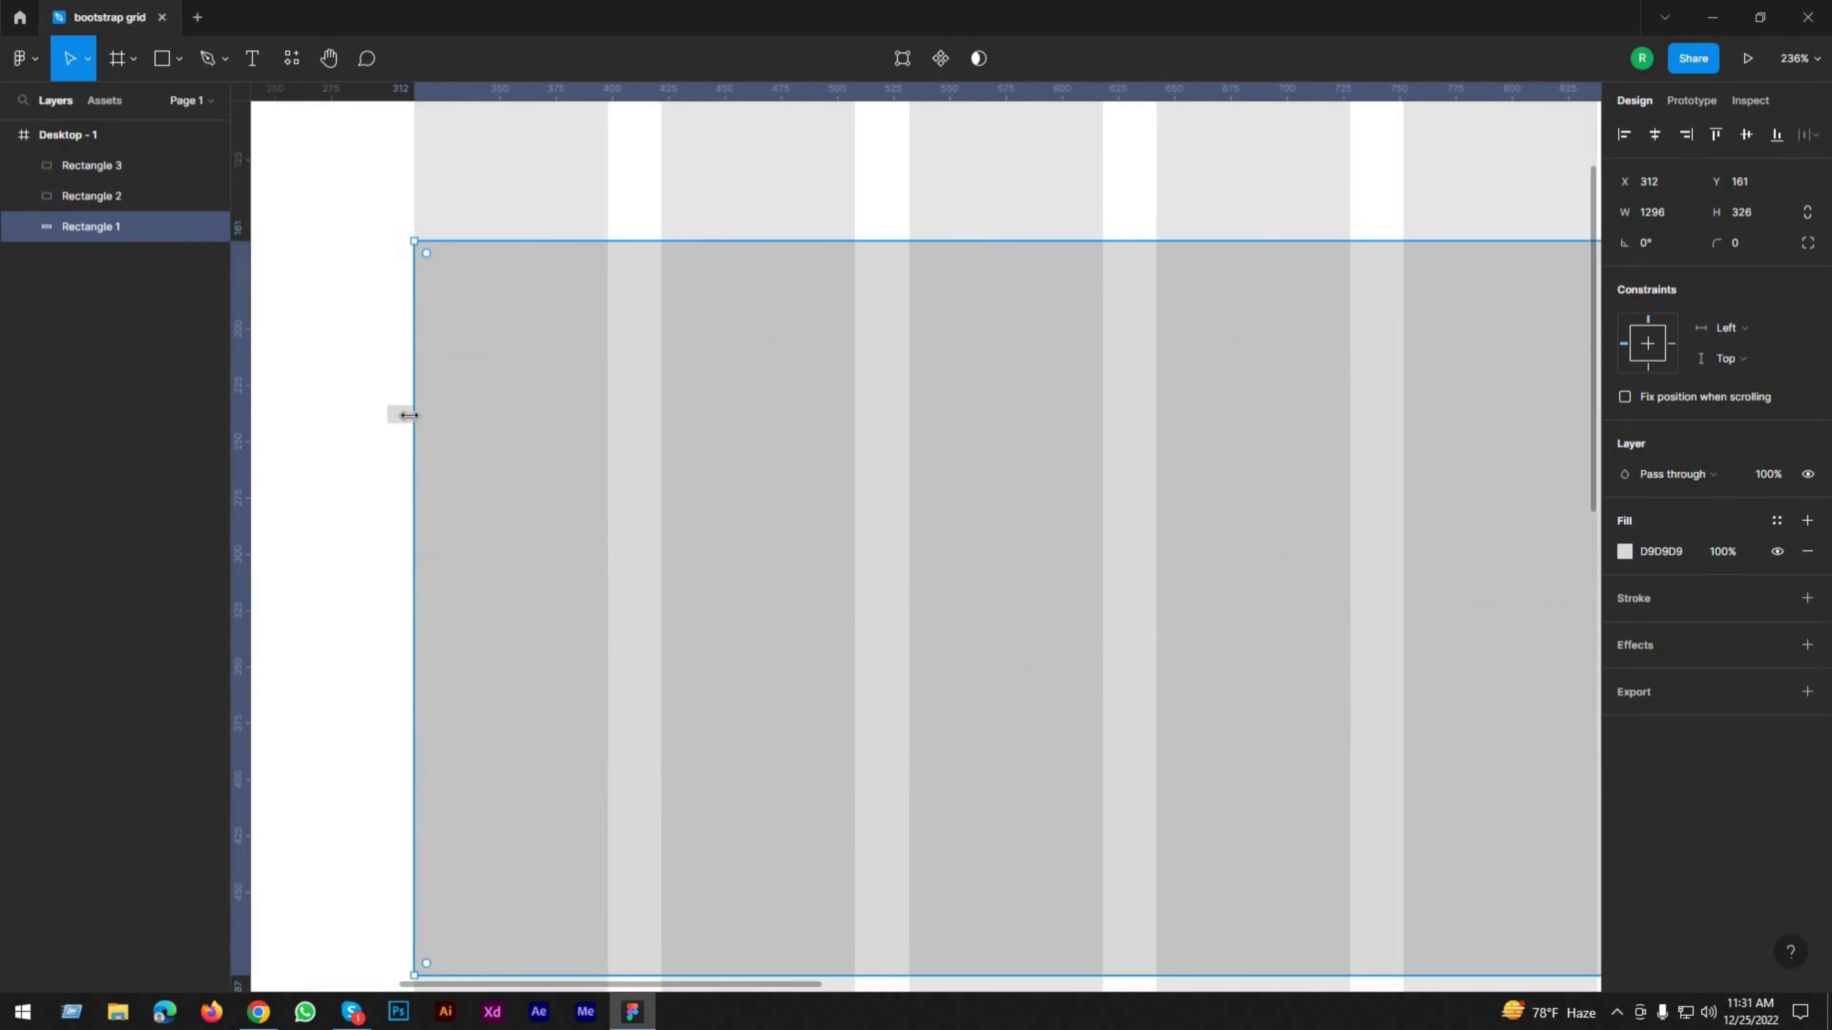
{"action": "left_click_drag", "start_coordinate": [390, 419], "coordinate": [385, 419]}
{"action": "scroll", "coordinate": [777, 409], "scroll_direction": "down", "scroll_amount": 5}
{"action": "scroll", "coordinate": [647, 462], "scroll_direction": "up", "scroll_amount": 2}
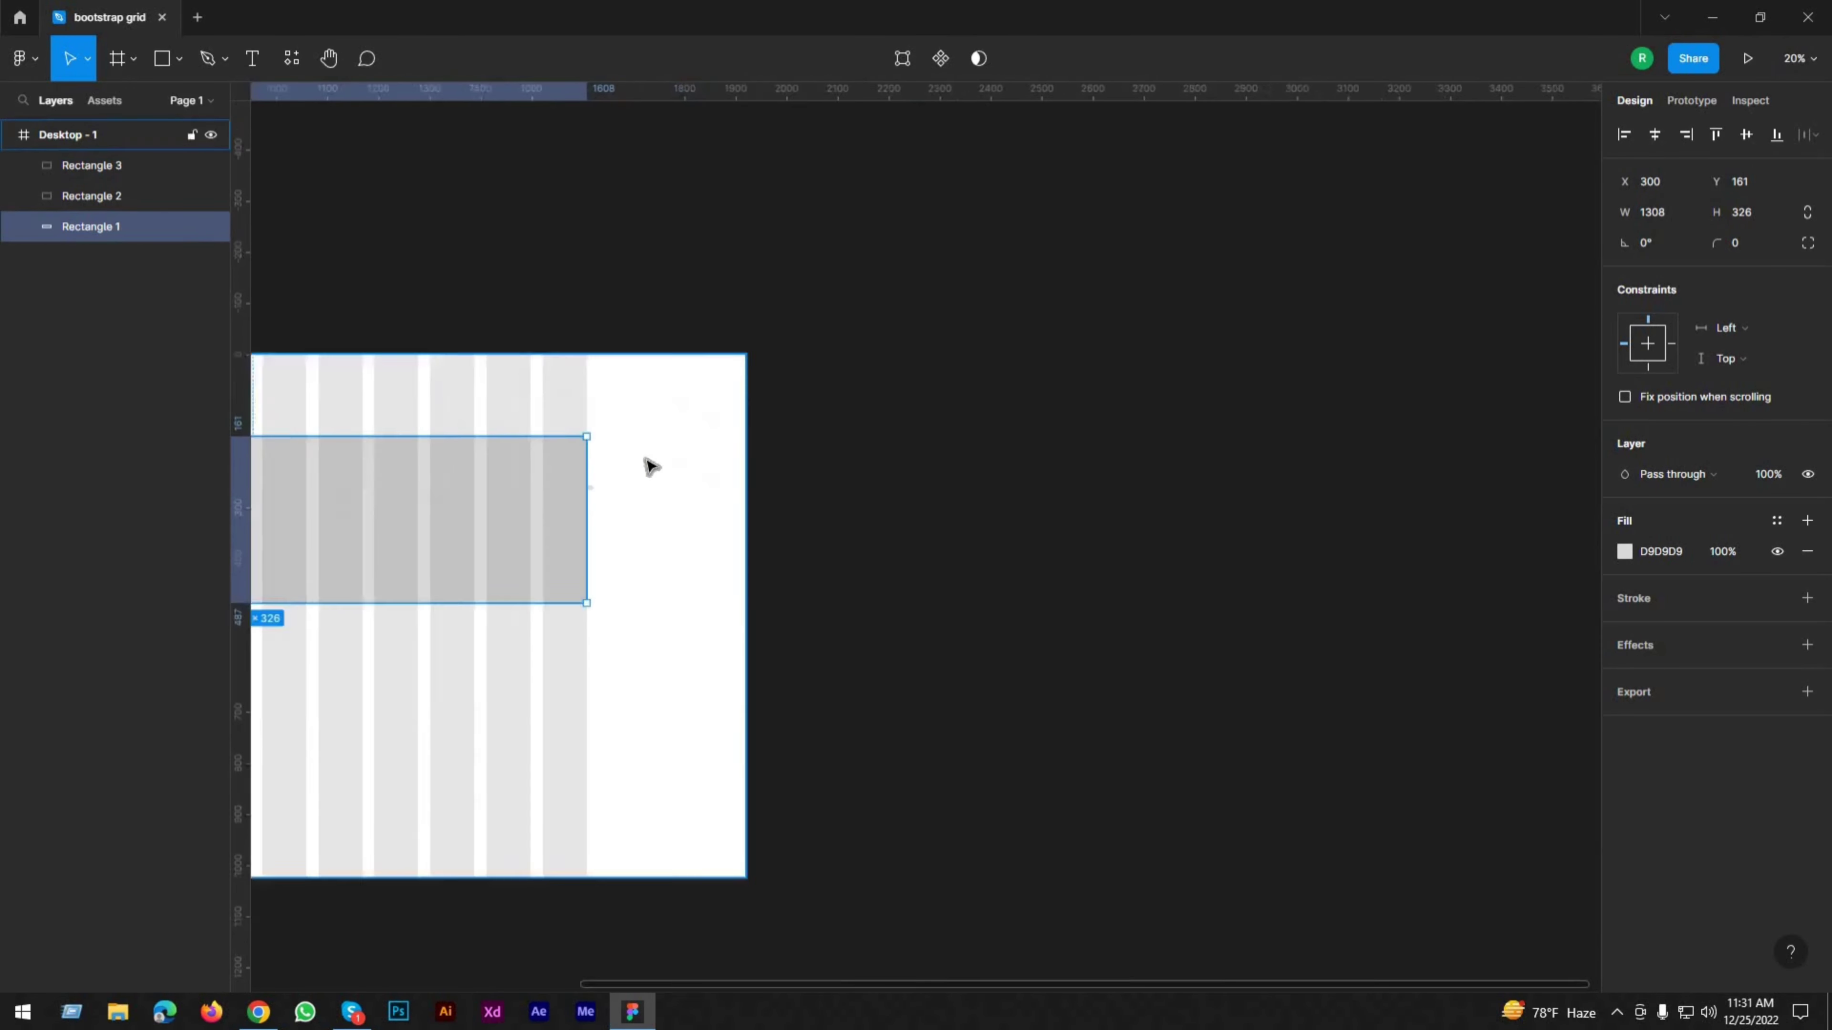
{"action": "scroll", "coordinate": [503, 495], "scroll_direction": "up", "scroll_amount": 7}
{"action": "left_click_drag", "start_coordinate": [516, 483], "coordinate": [547, 483]}
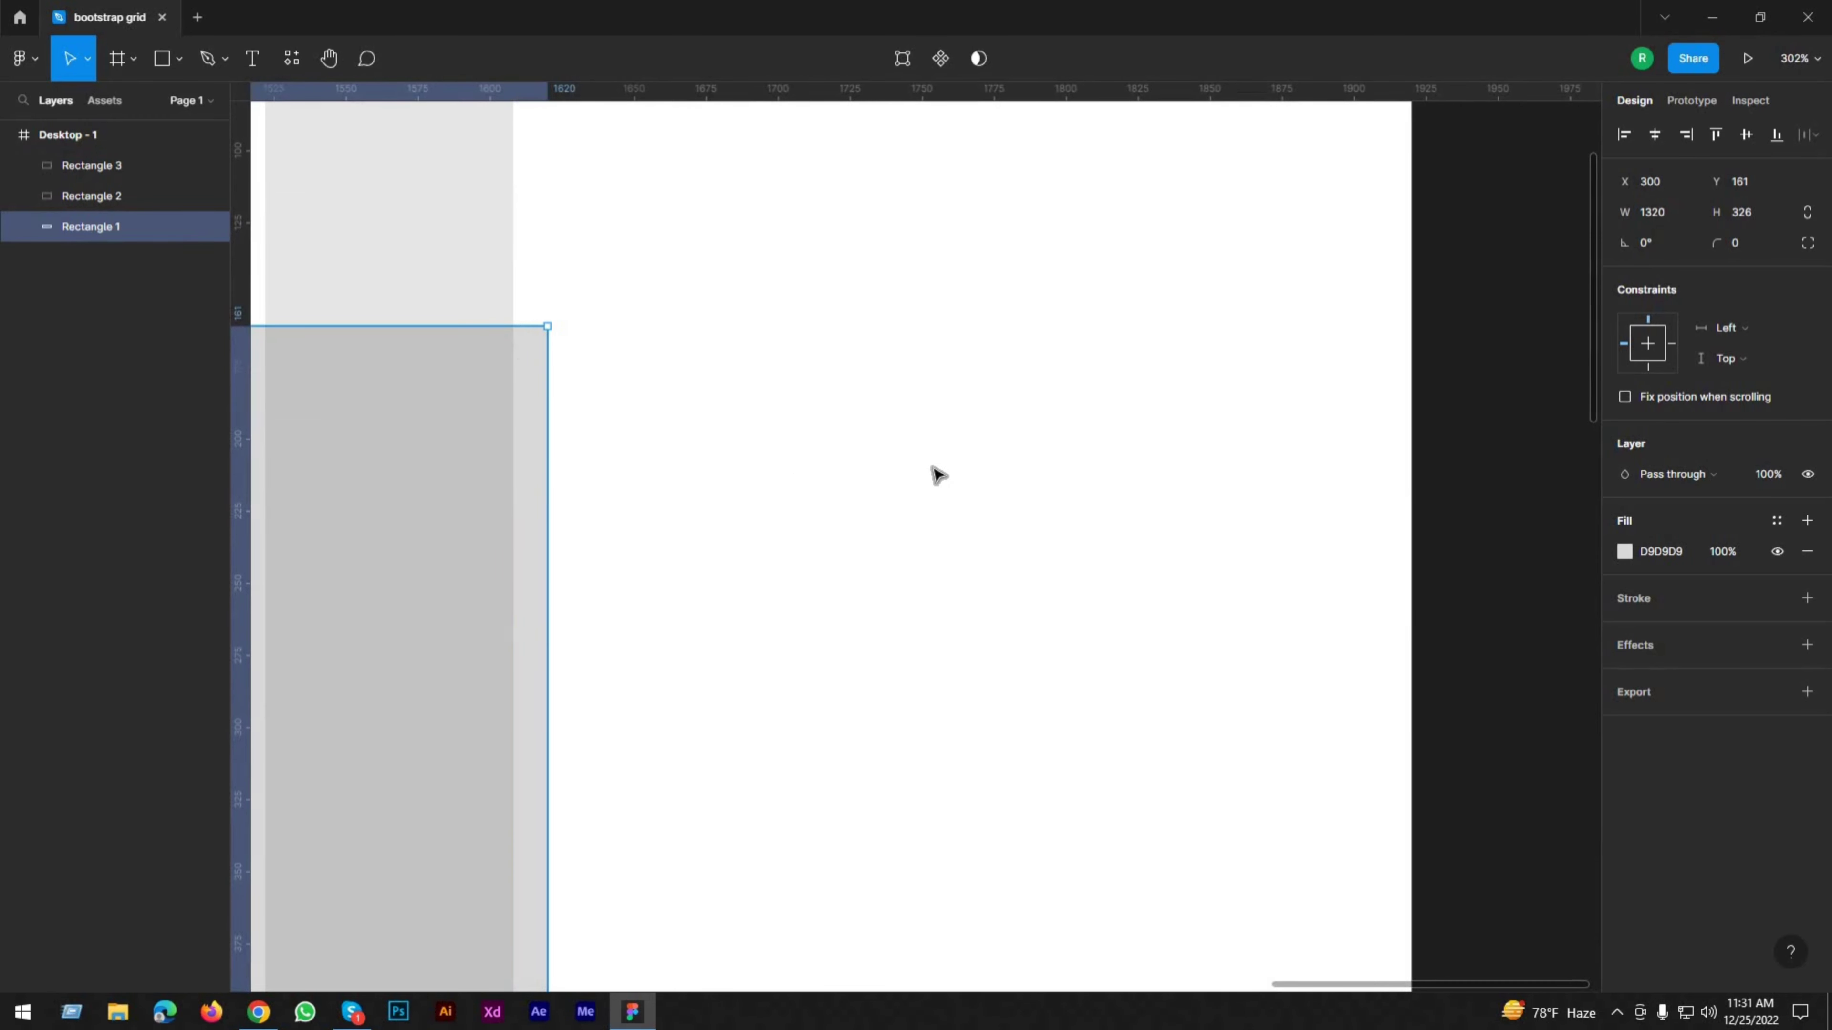
Pull the large rectangle's right edge back to the last column's edge, making it 1308 wide
{"action": "scroll", "coordinate": [931, 470], "scroll_direction": "down", "scroll_amount": 5}
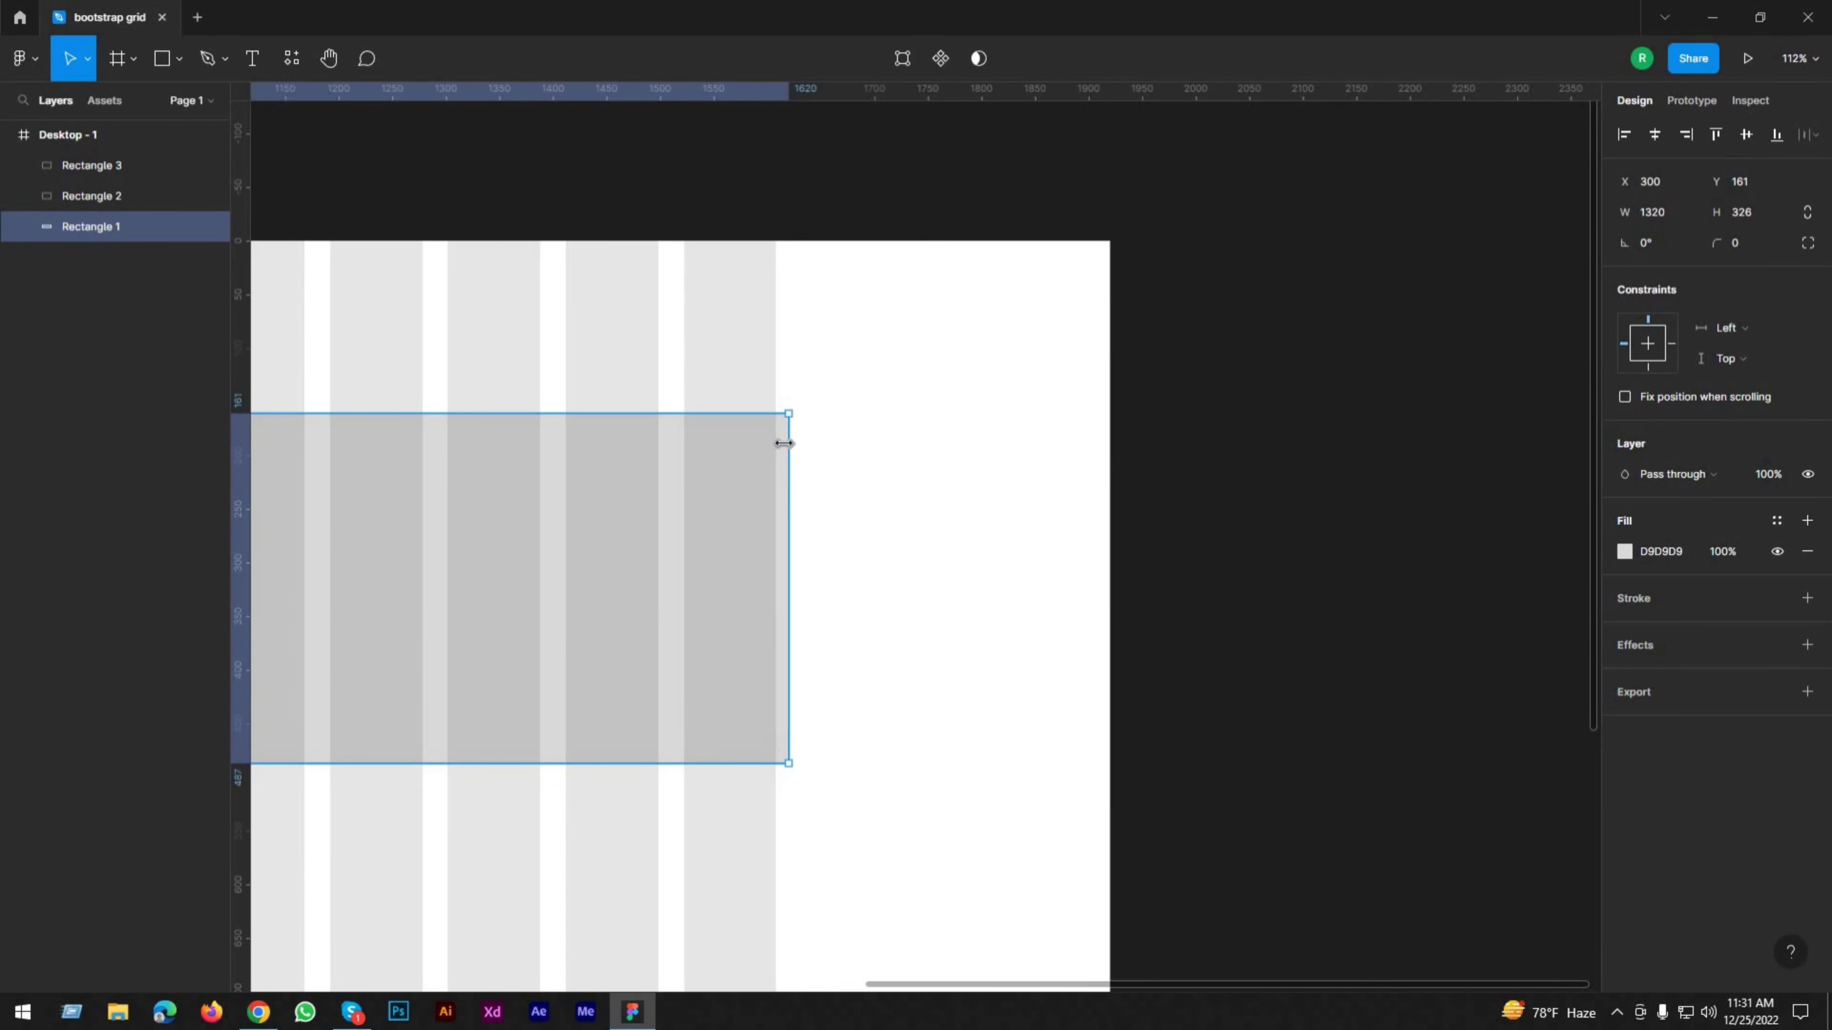
{"action": "left_click_drag", "start_coordinate": [788, 441], "coordinate": [777, 442]}
{"action": "scroll", "coordinate": [965, 507], "scroll_direction": "down", "scroll_amount": 3}
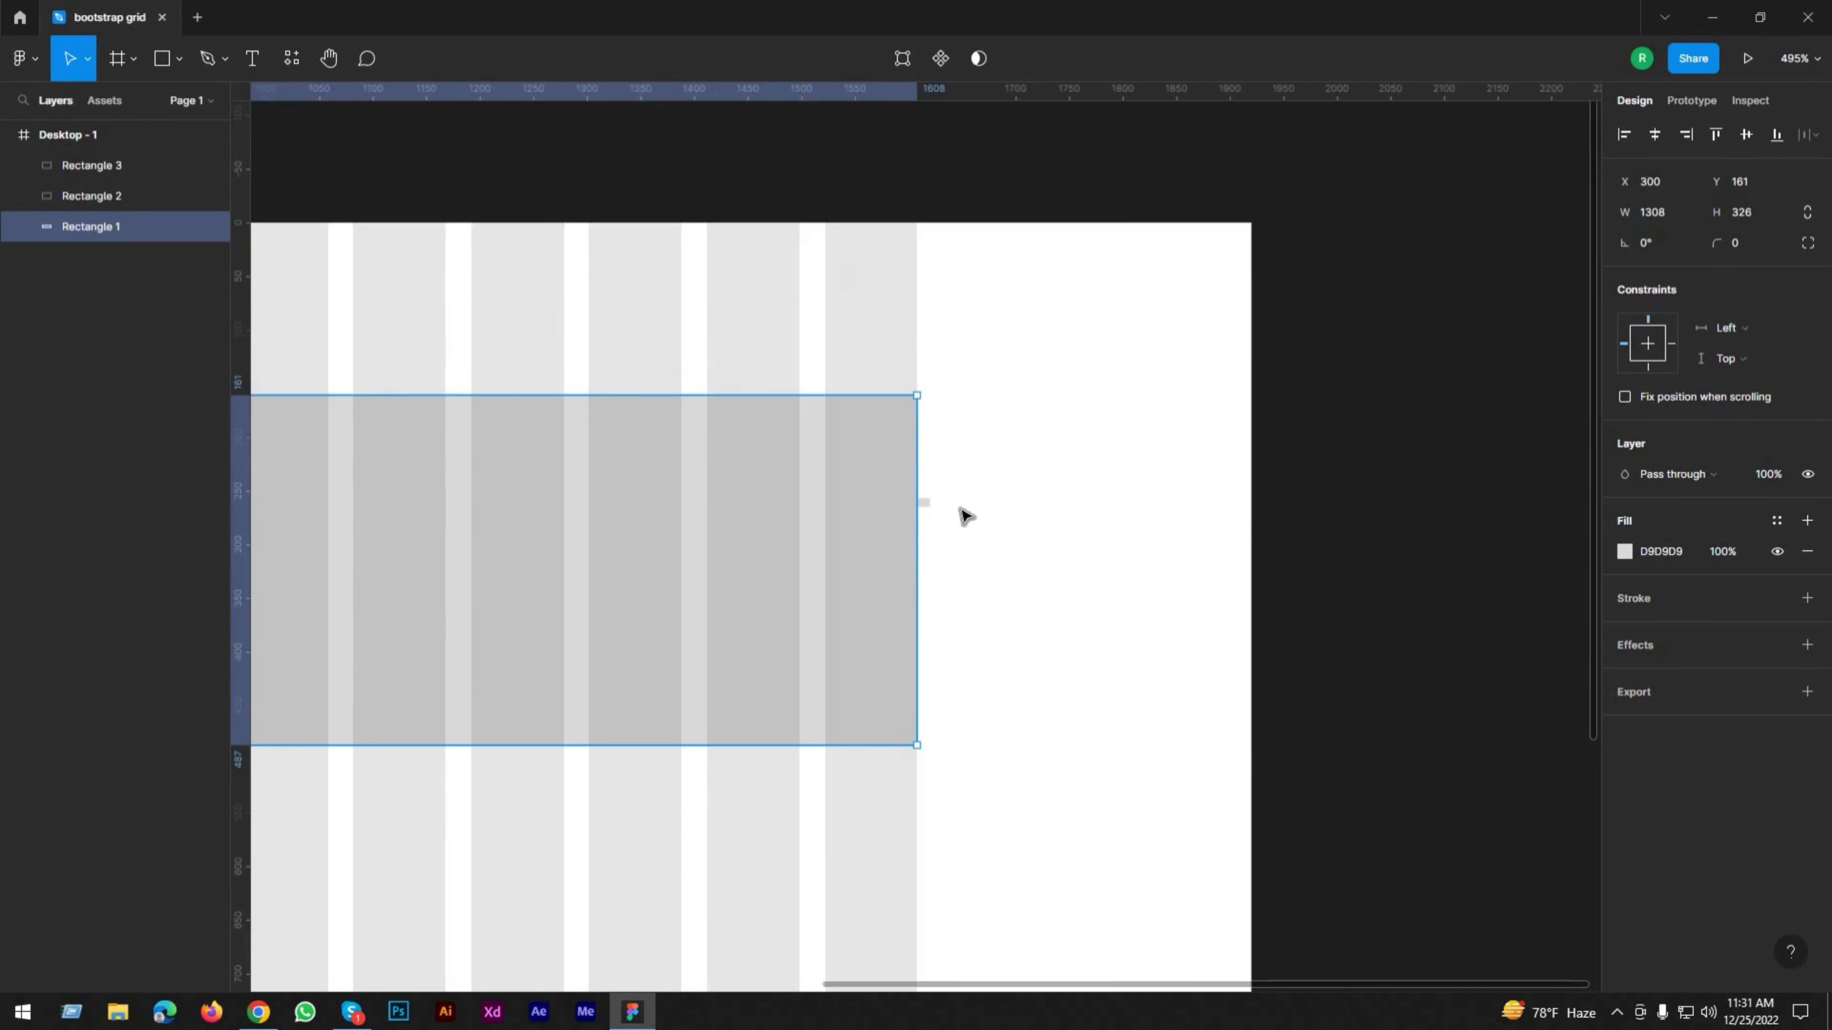
{"action": "scroll", "coordinate": [806, 527], "scroll_direction": "down", "scroll_amount": 2}
{"action": "scroll", "coordinate": [491, 505], "scroll_direction": "up", "scroll_amount": 3}
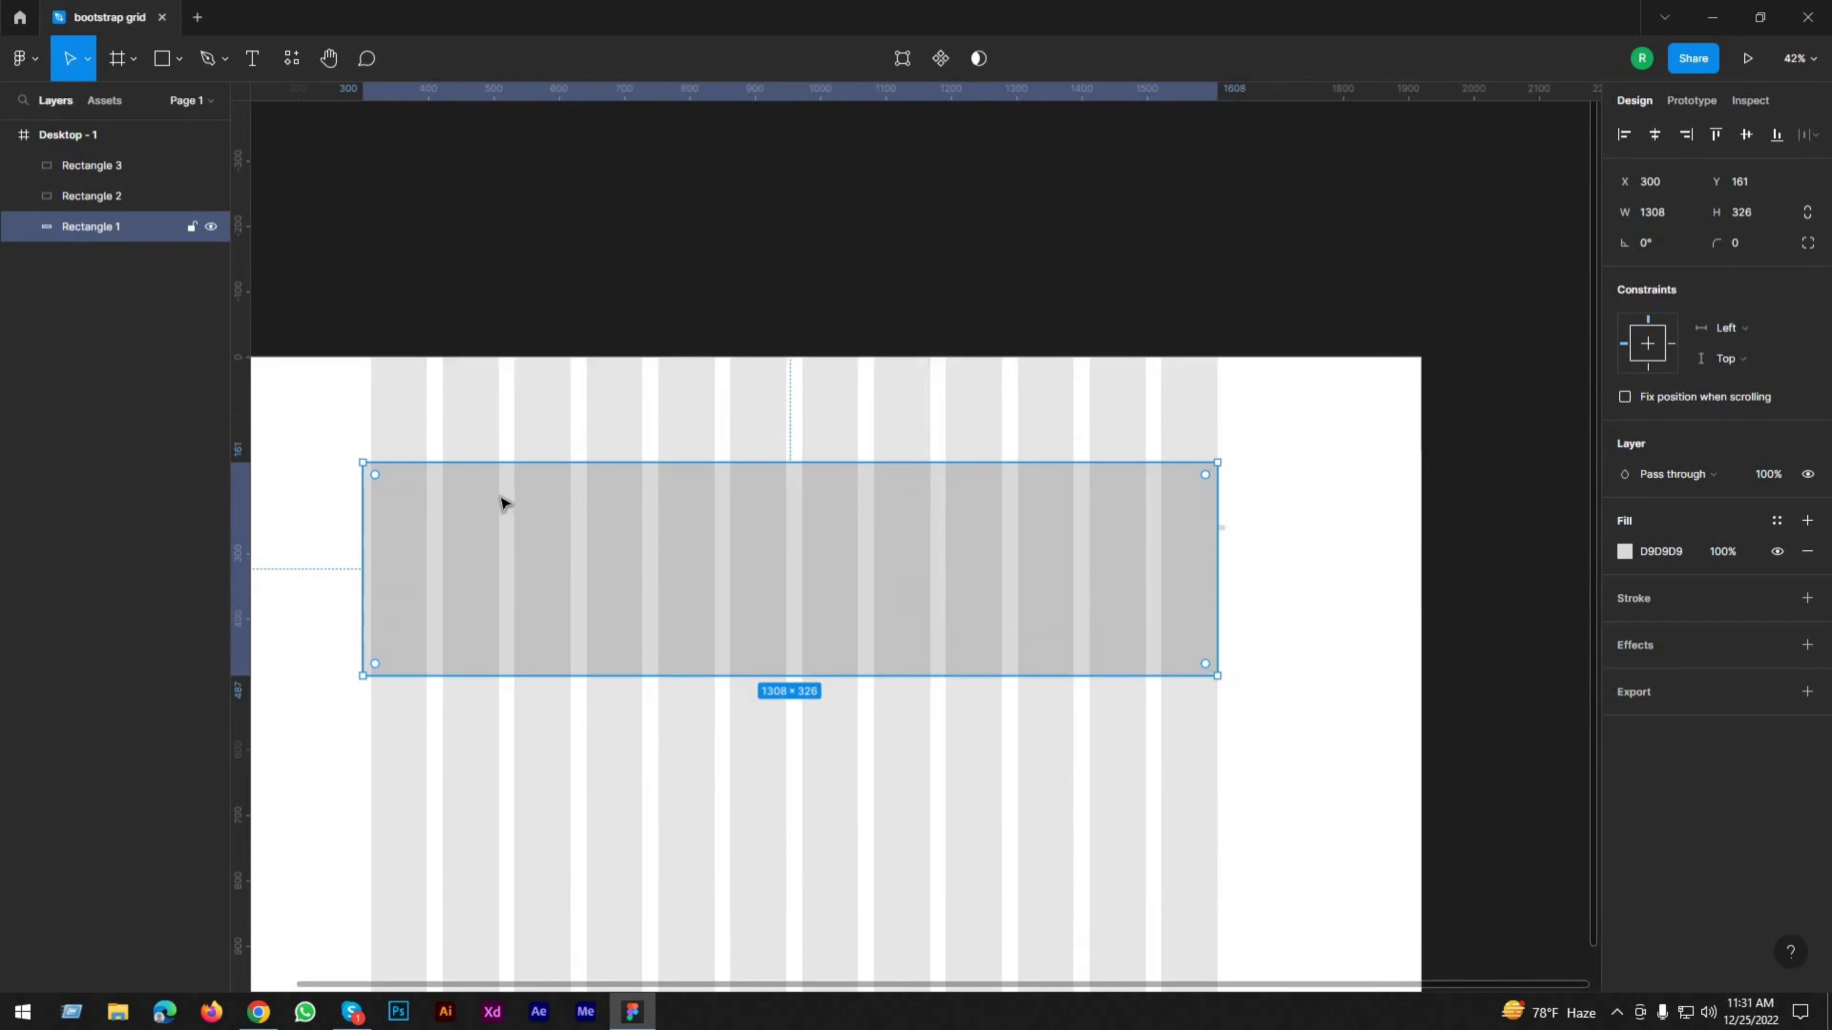
{"action": "scroll", "coordinate": [318, 531], "scroll_direction": "up", "scroll_amount": 2}
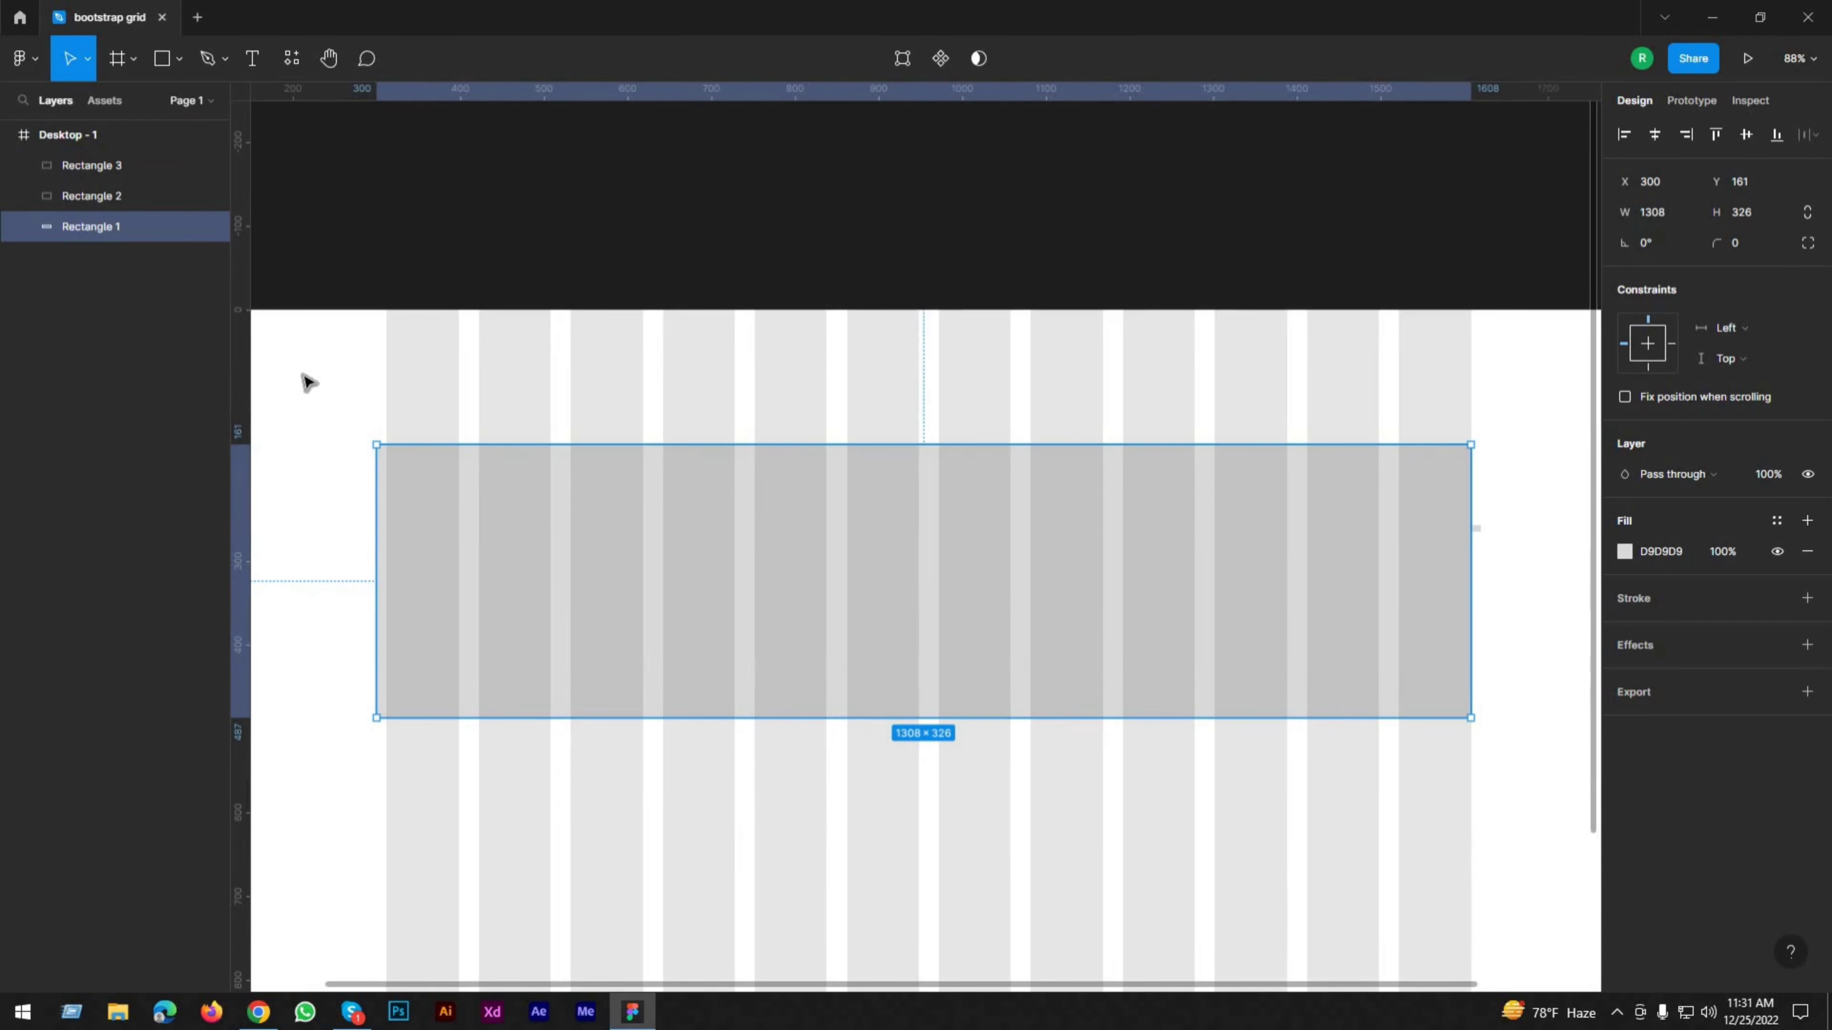
{"action": "scroll", "coordinate": [536, 475], "scroll_direction": "down", "scroll_amount": 2}
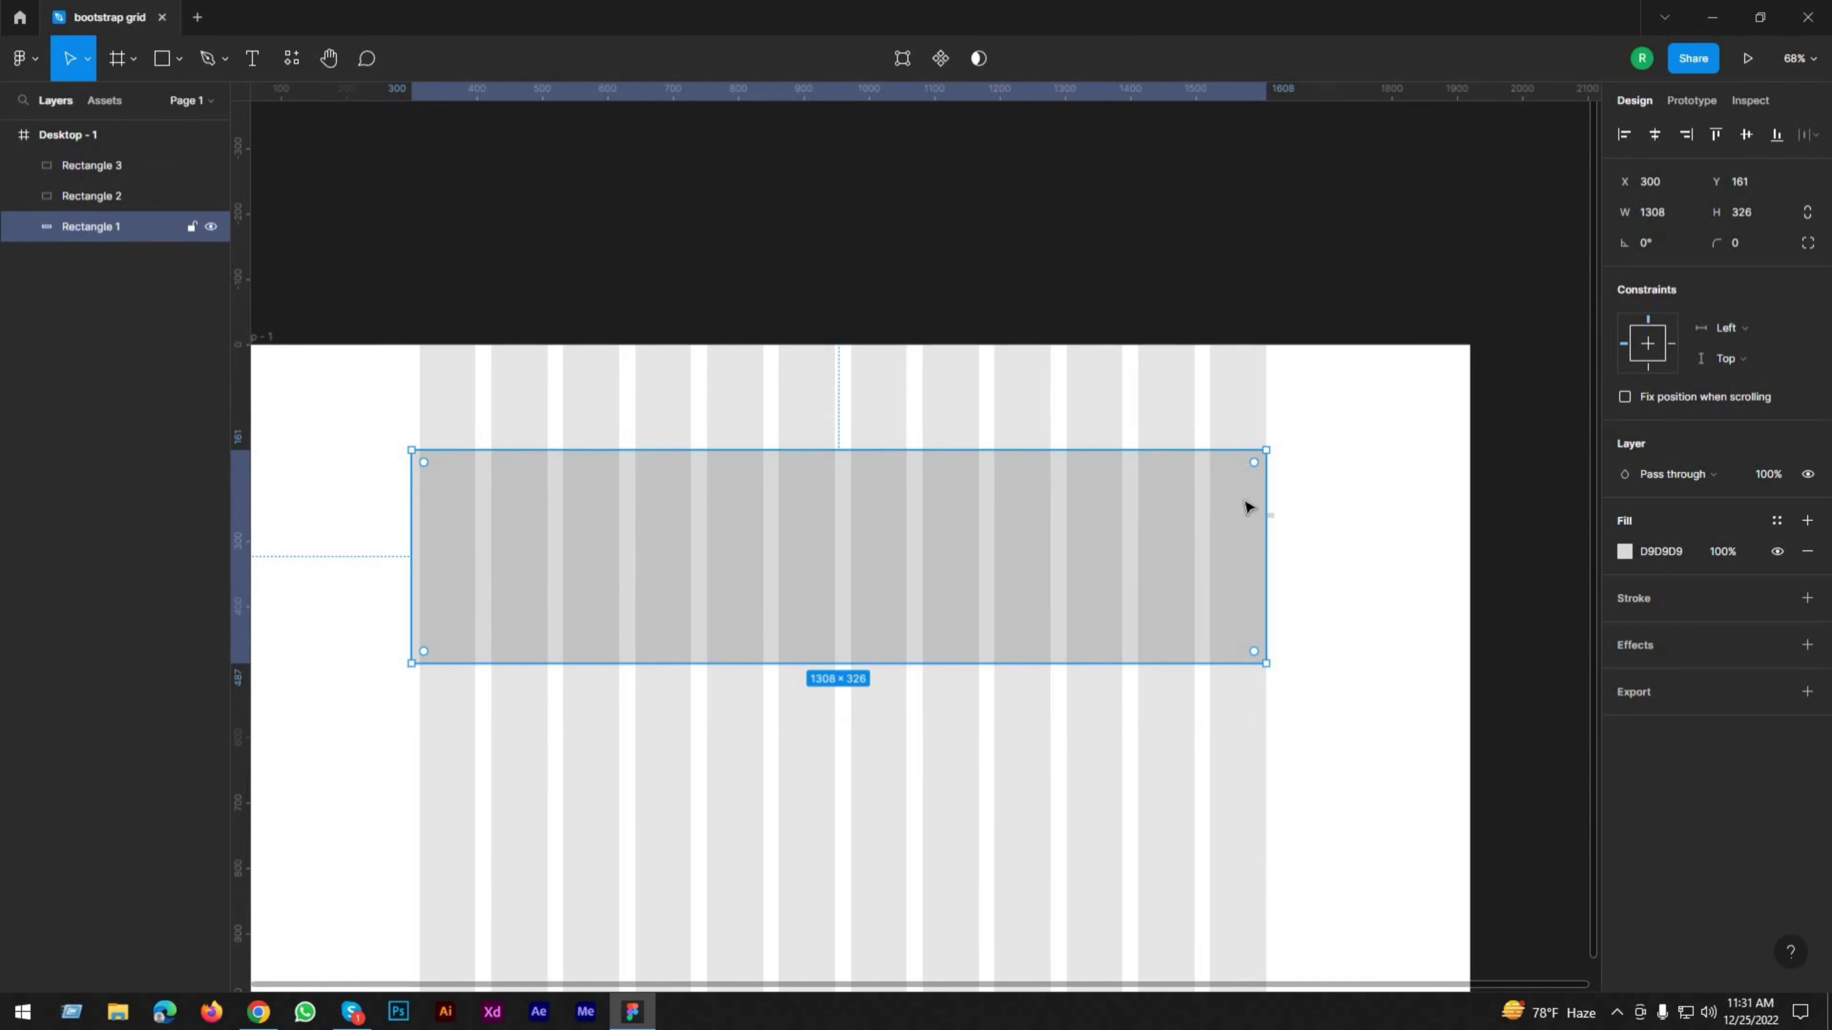
Resize the large rectangle to fill the margin between the last column and the frame's right edge, 312 wide, and deselect it
{"action": "left_click_drag", "start_coordinate": [1001, 519], "coordinate": [1293, 484]}
{"action": "scroll", "coordinate": [1157, 493], "scroll_direction": "up", "scroll_amount": 4}
{"action": "scroll", "coordinate": [1022, 507], "scroll_direction": "down", "scroll_amount": 2}
{"action": "scroll", "coordinate": [1047, 671], "scroll_direction": "up", "scroll_amount": 3}
{"action": "mouse_move", "coordinate": [999, 598]}
{"action": "left_mouse_down"}
{"action": "mouse_move", "coordinate": [1033, 601]}
{"action": "mouse_move", "coordinate": [999, 577]}
{"action": "left_mouse_up"}
{"action": "scroll", "coordinate": [1010, 541], "scroll_direction": "down", "scroll_amount": 4}
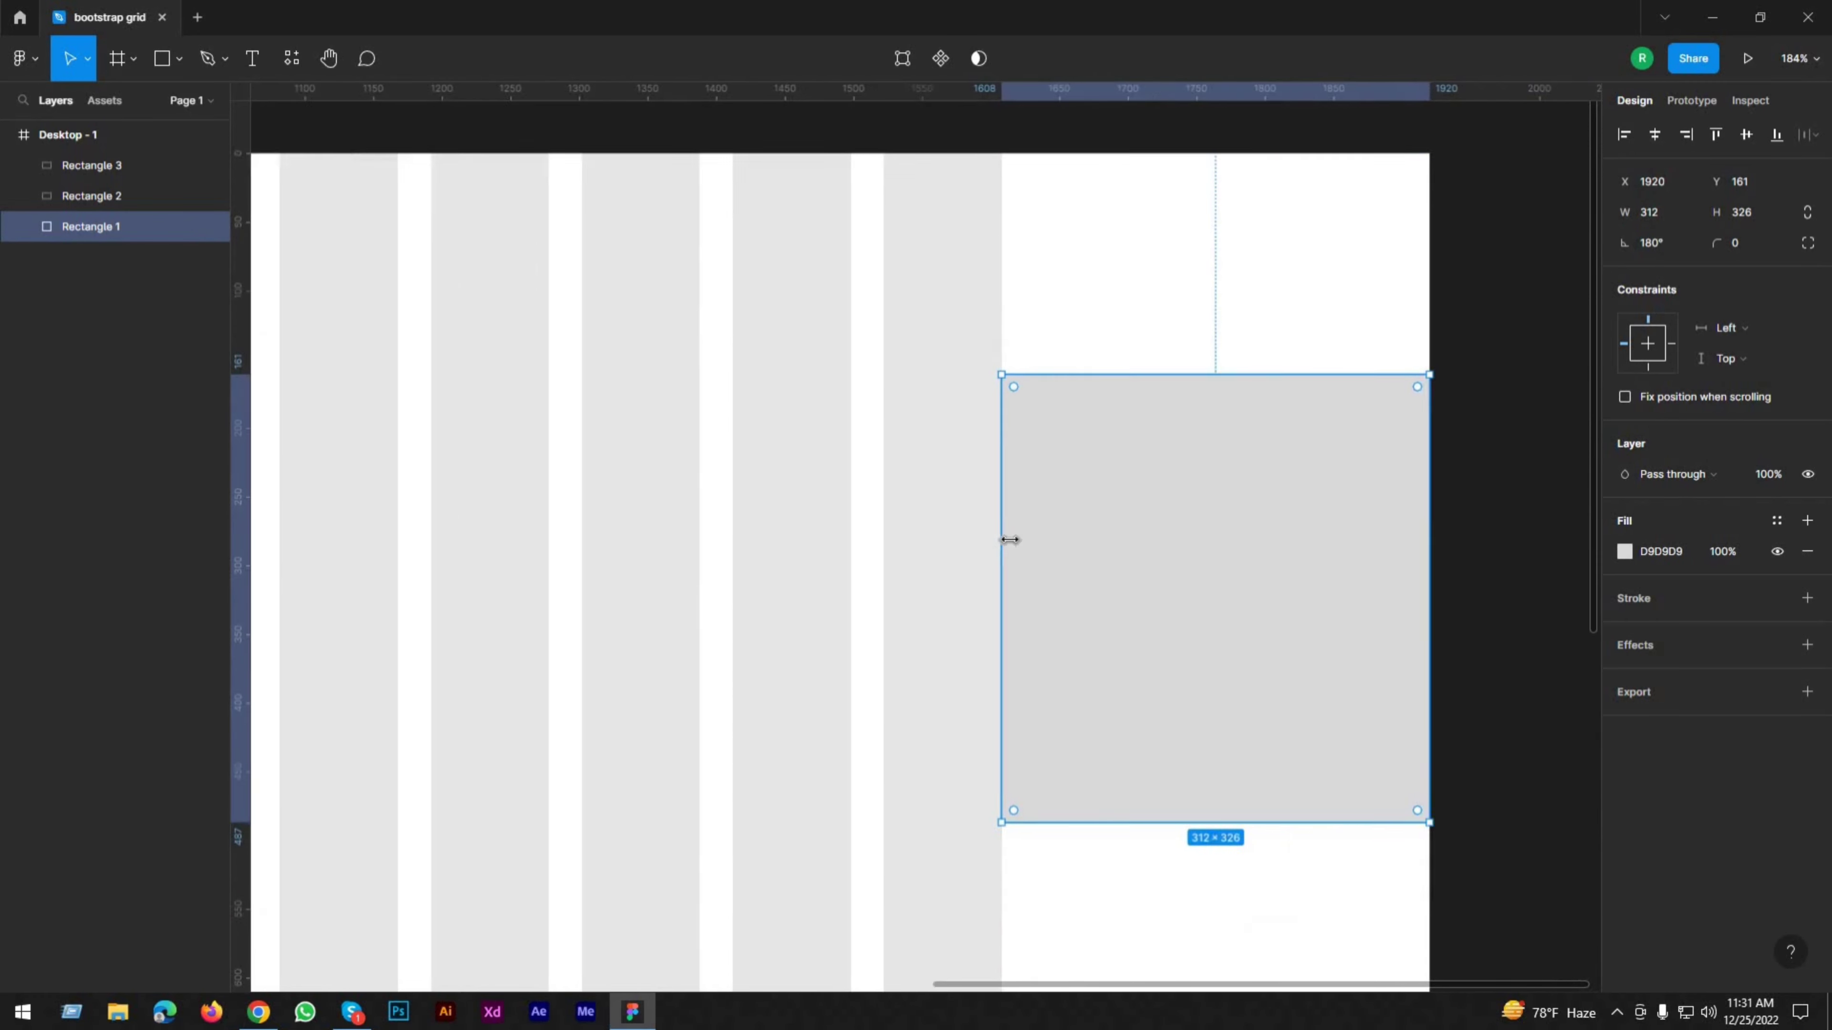
{"action": "key", "text": "Escape"}
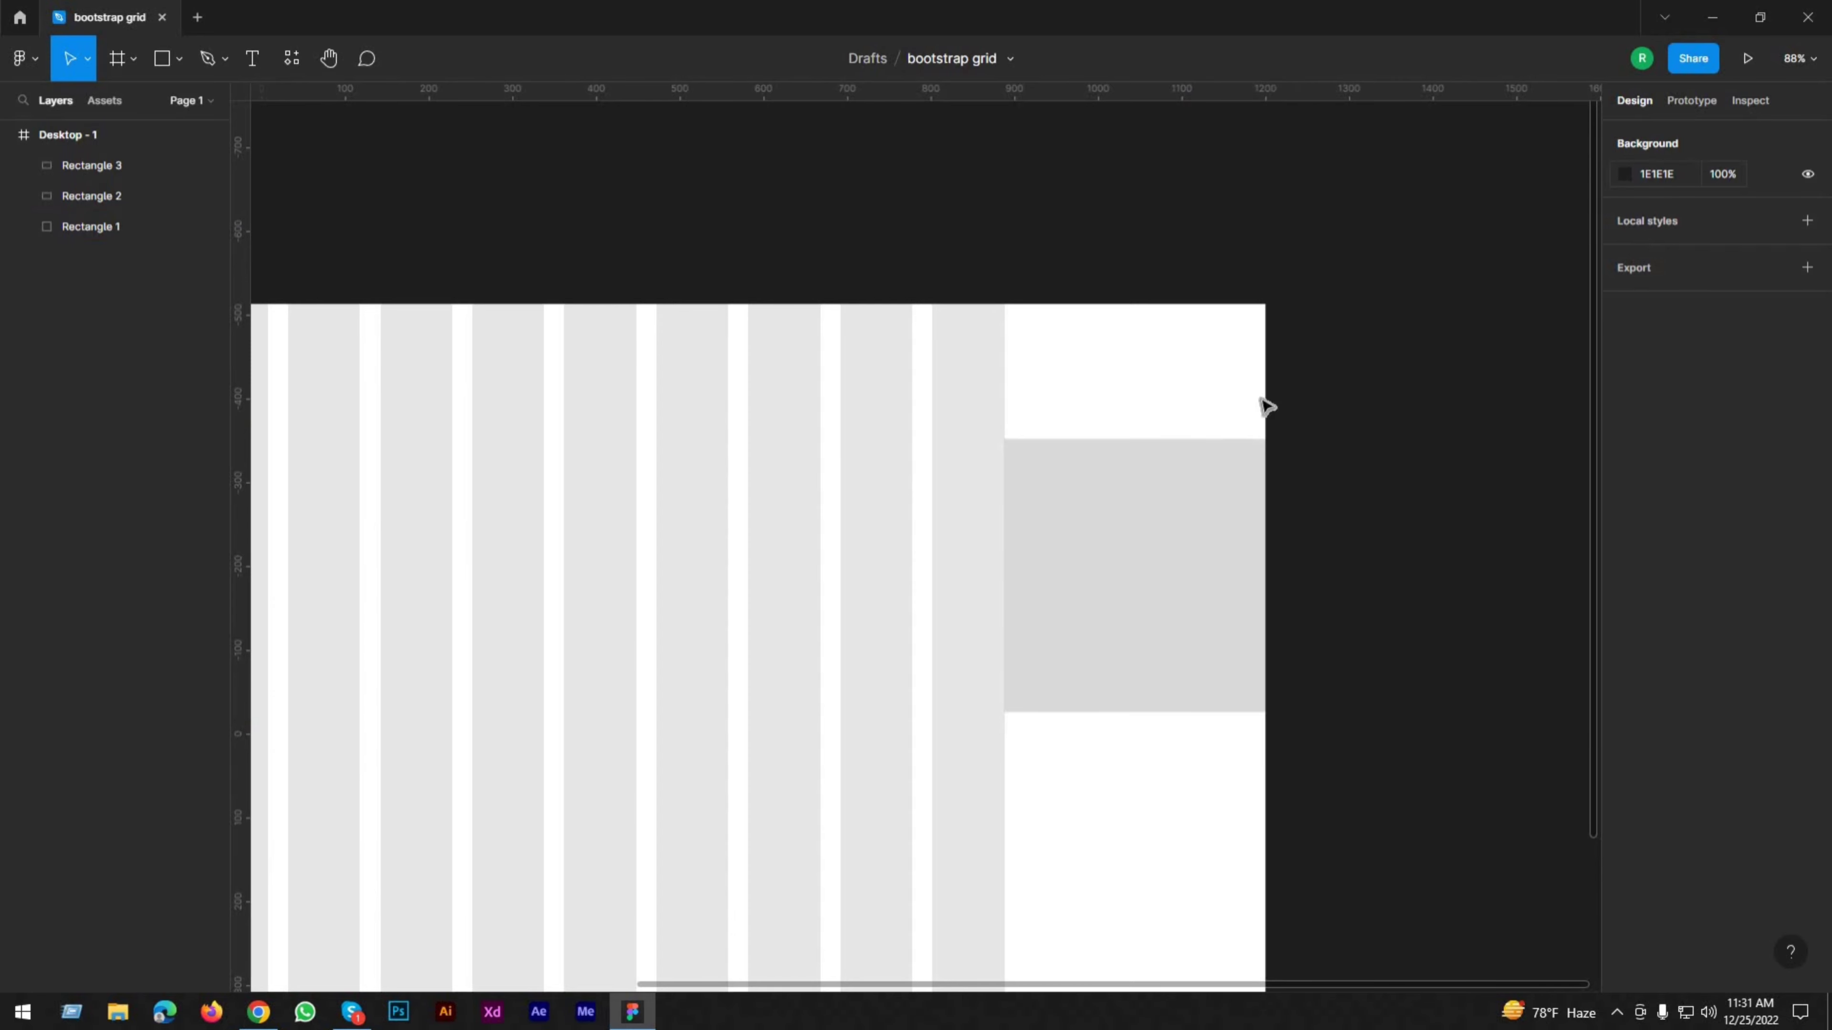
Select the desktop frame and open its column grid settings to check the margin value
{"action": "scroll", "coordinate": [785, 324], "scroll_direction": "down", "scroll_amount": 3}
{"action": "left_click", "coordinate": [82, 135]}
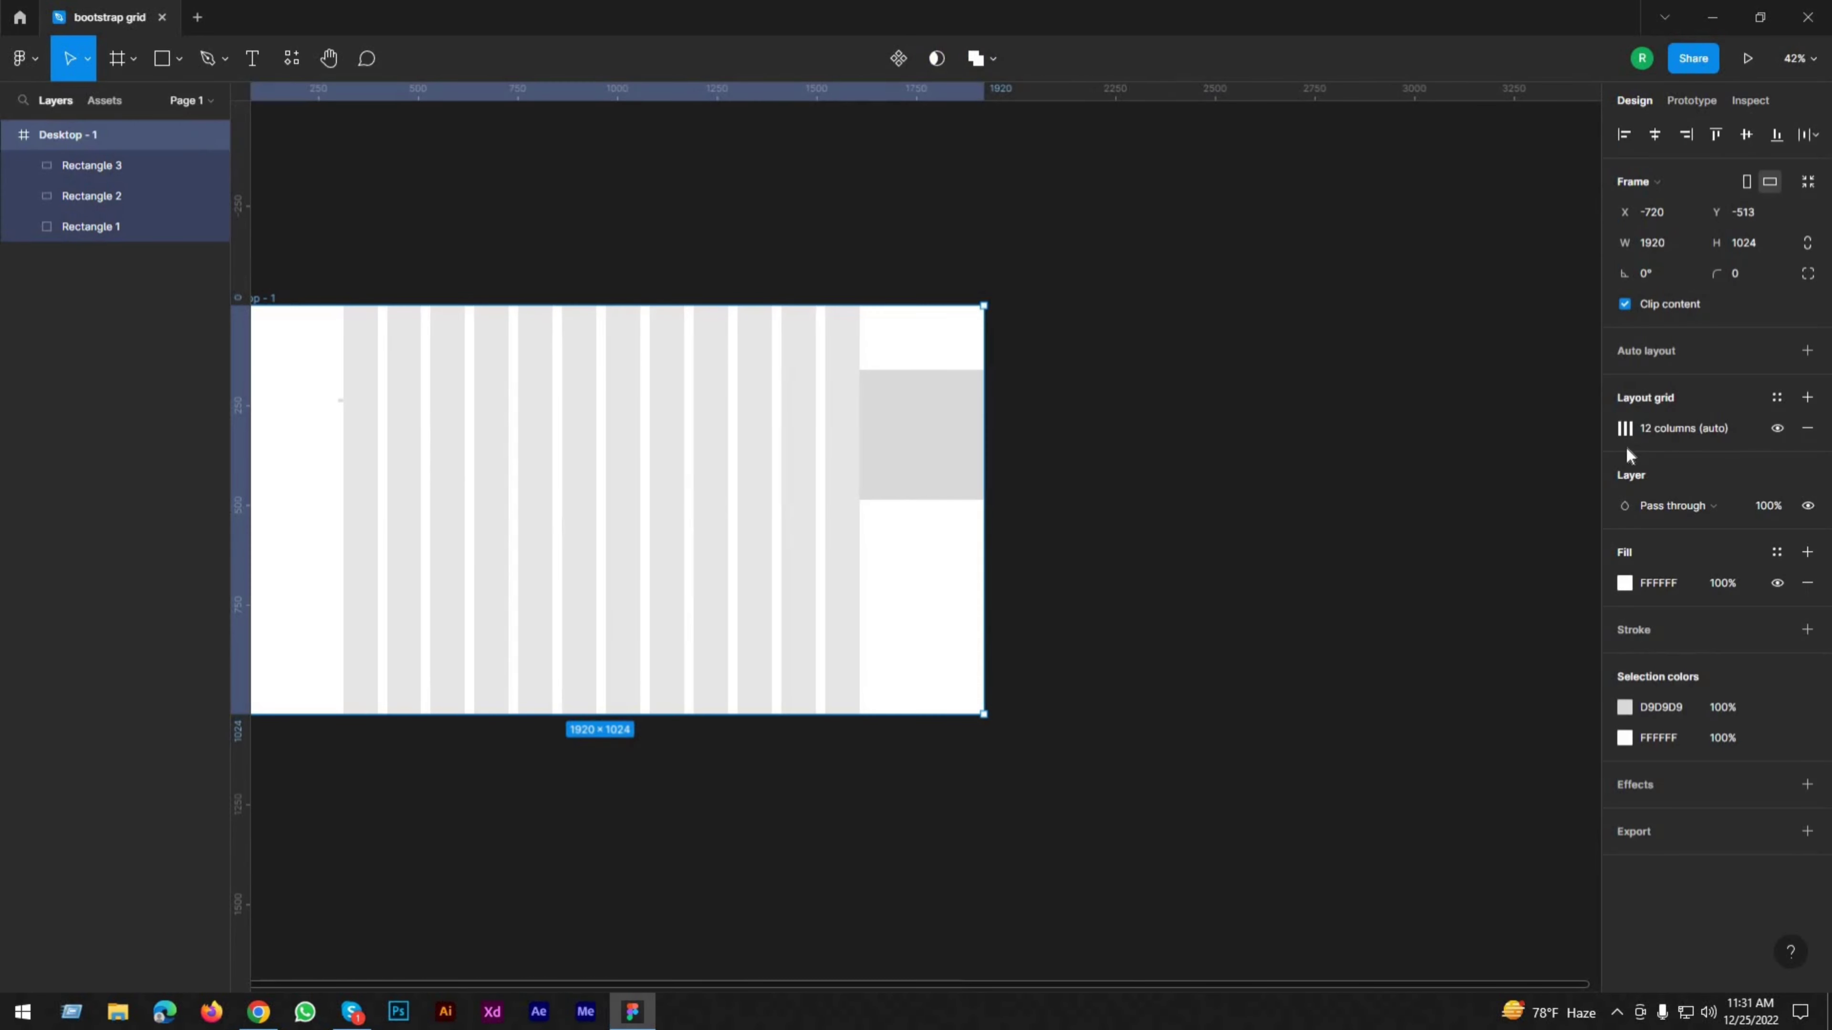
{"action": "left_click", "coordinate": [1625, 430]}
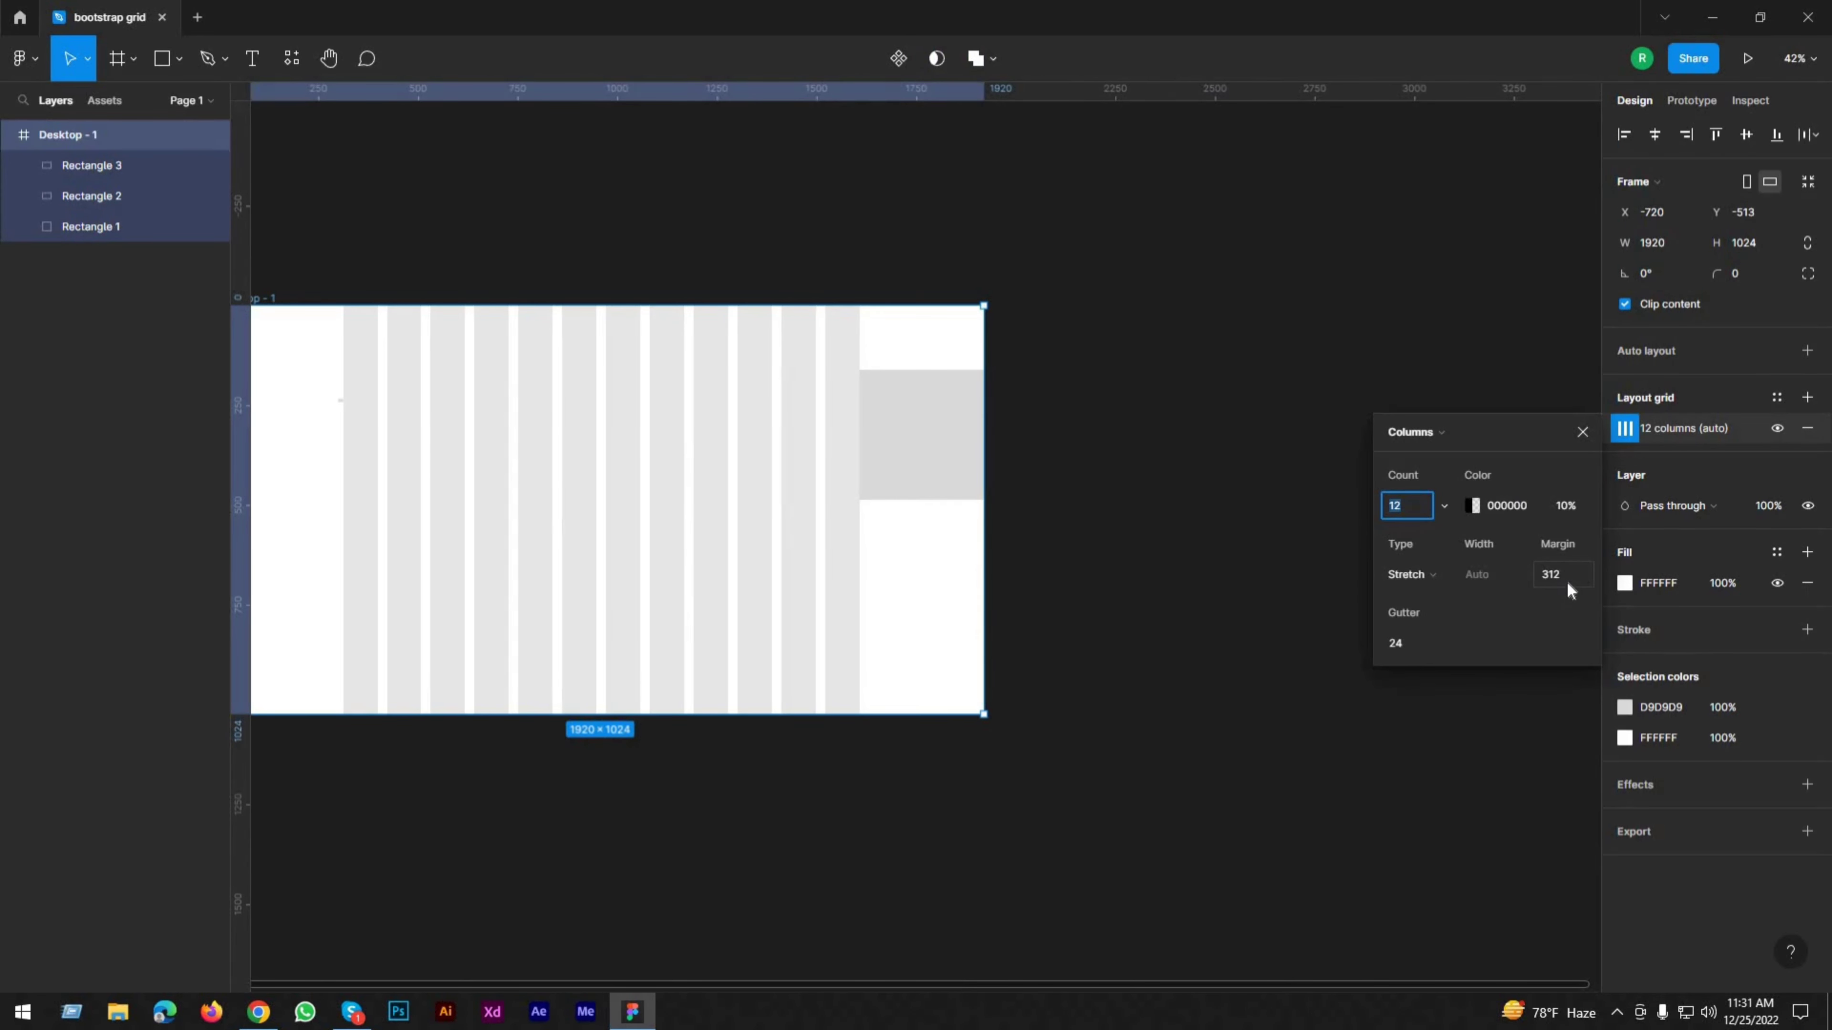
Delete the 312 px wide rectangle and both 12 px wide rectangles from the desktop frame
{"action": "left_click", "coordinate": [932, 425]}
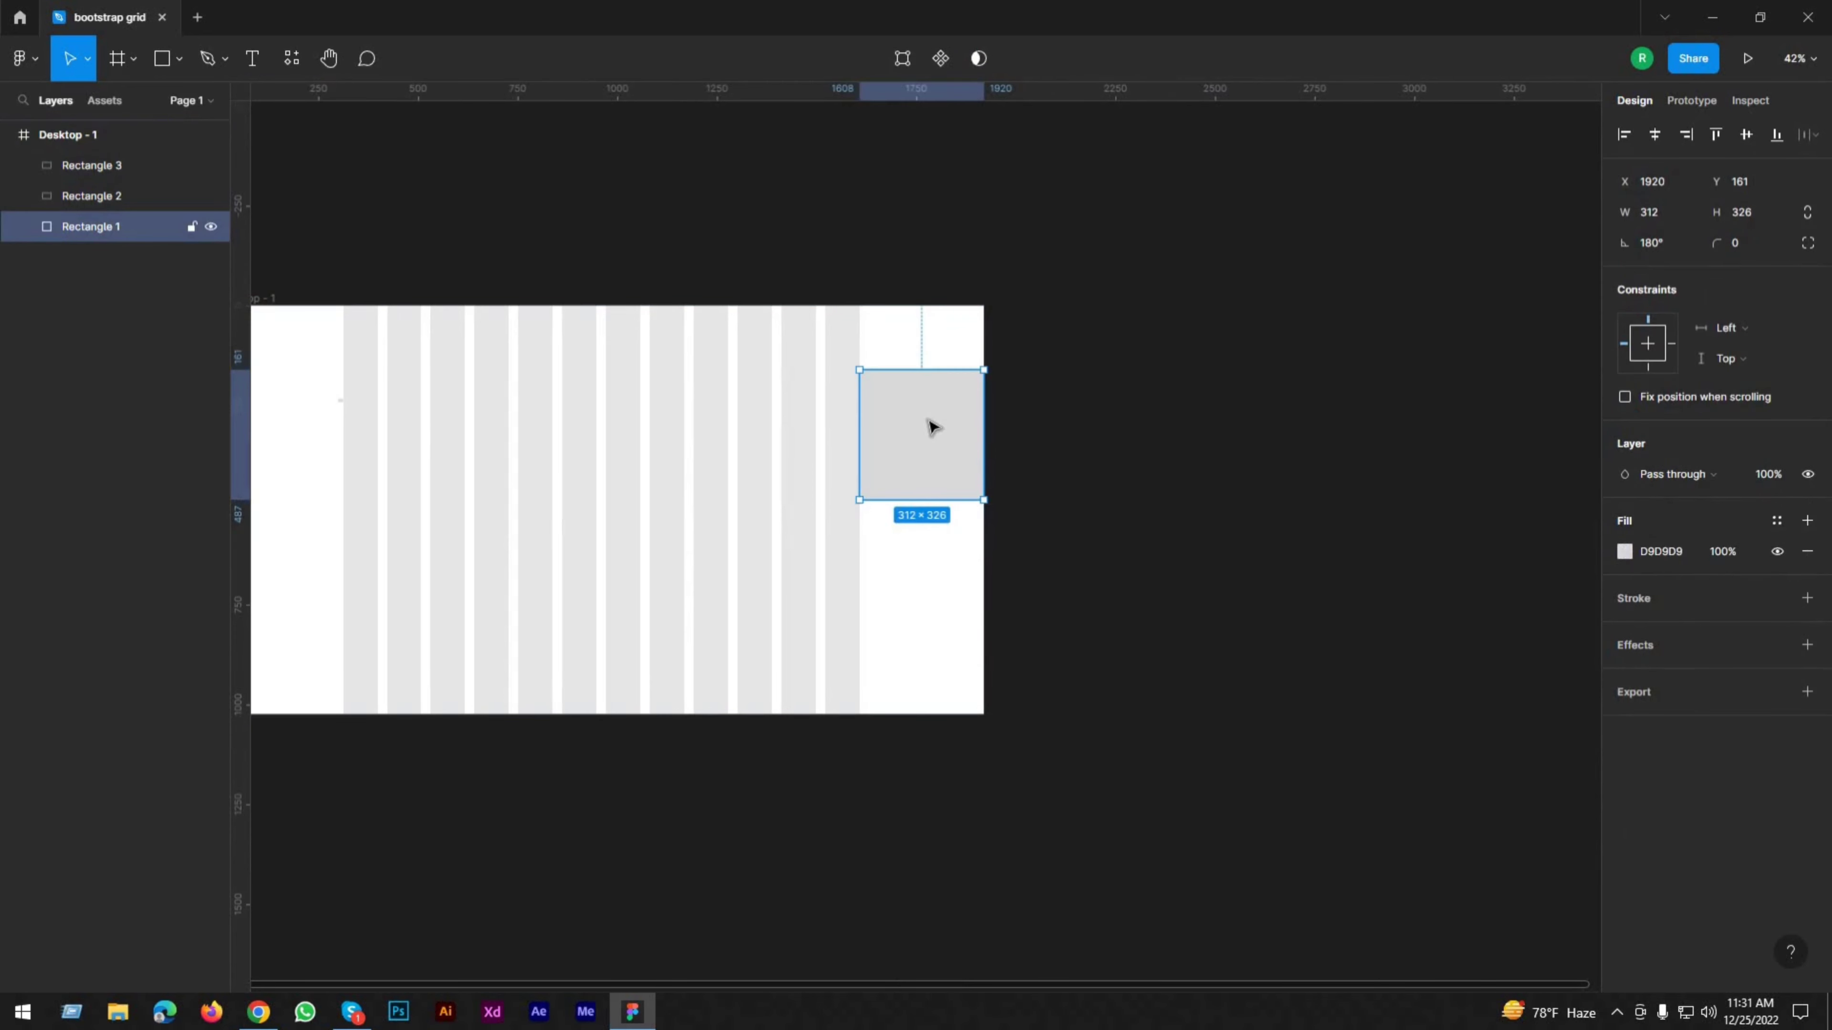
{"action": "key", "text": "Delete"}
{"action": "left_click", "coordinate": [862, 411]}
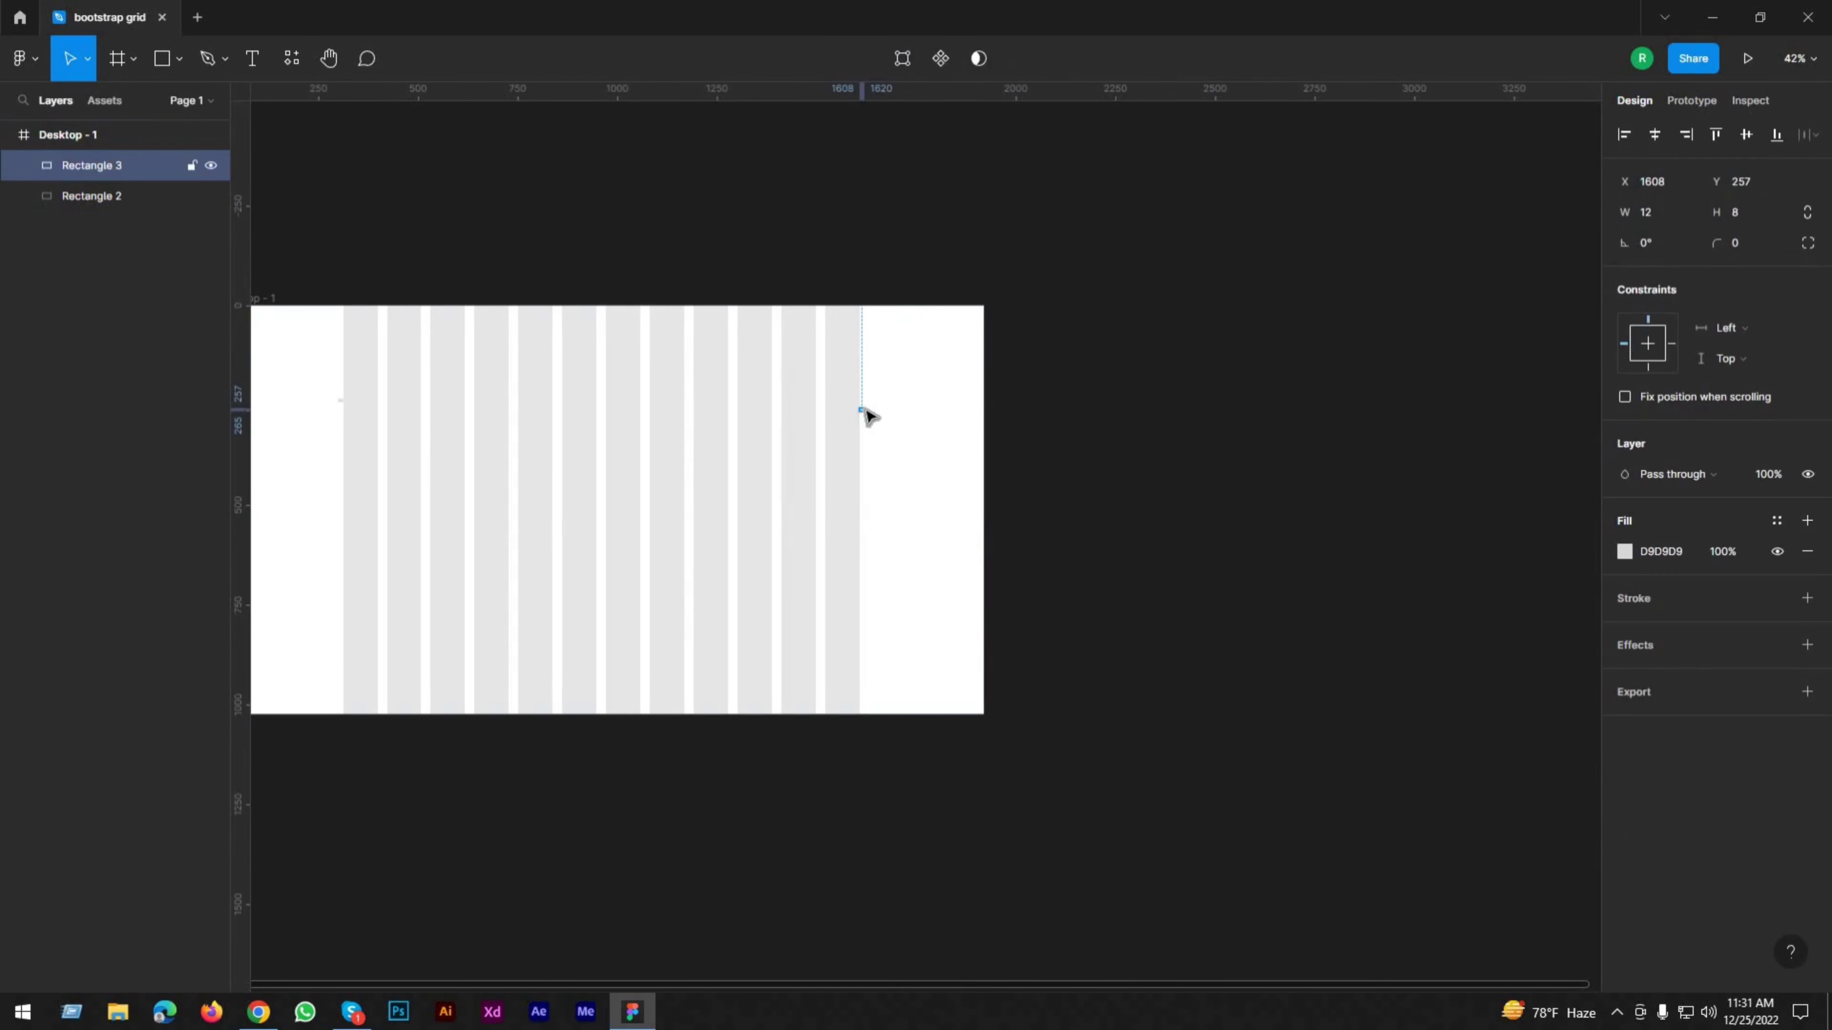
{"action": "key", "text": "Delete"}
{"action": "scroll", "coordinate": [346, 404], "scroll_direction": "up", "scroll_amount": 5}
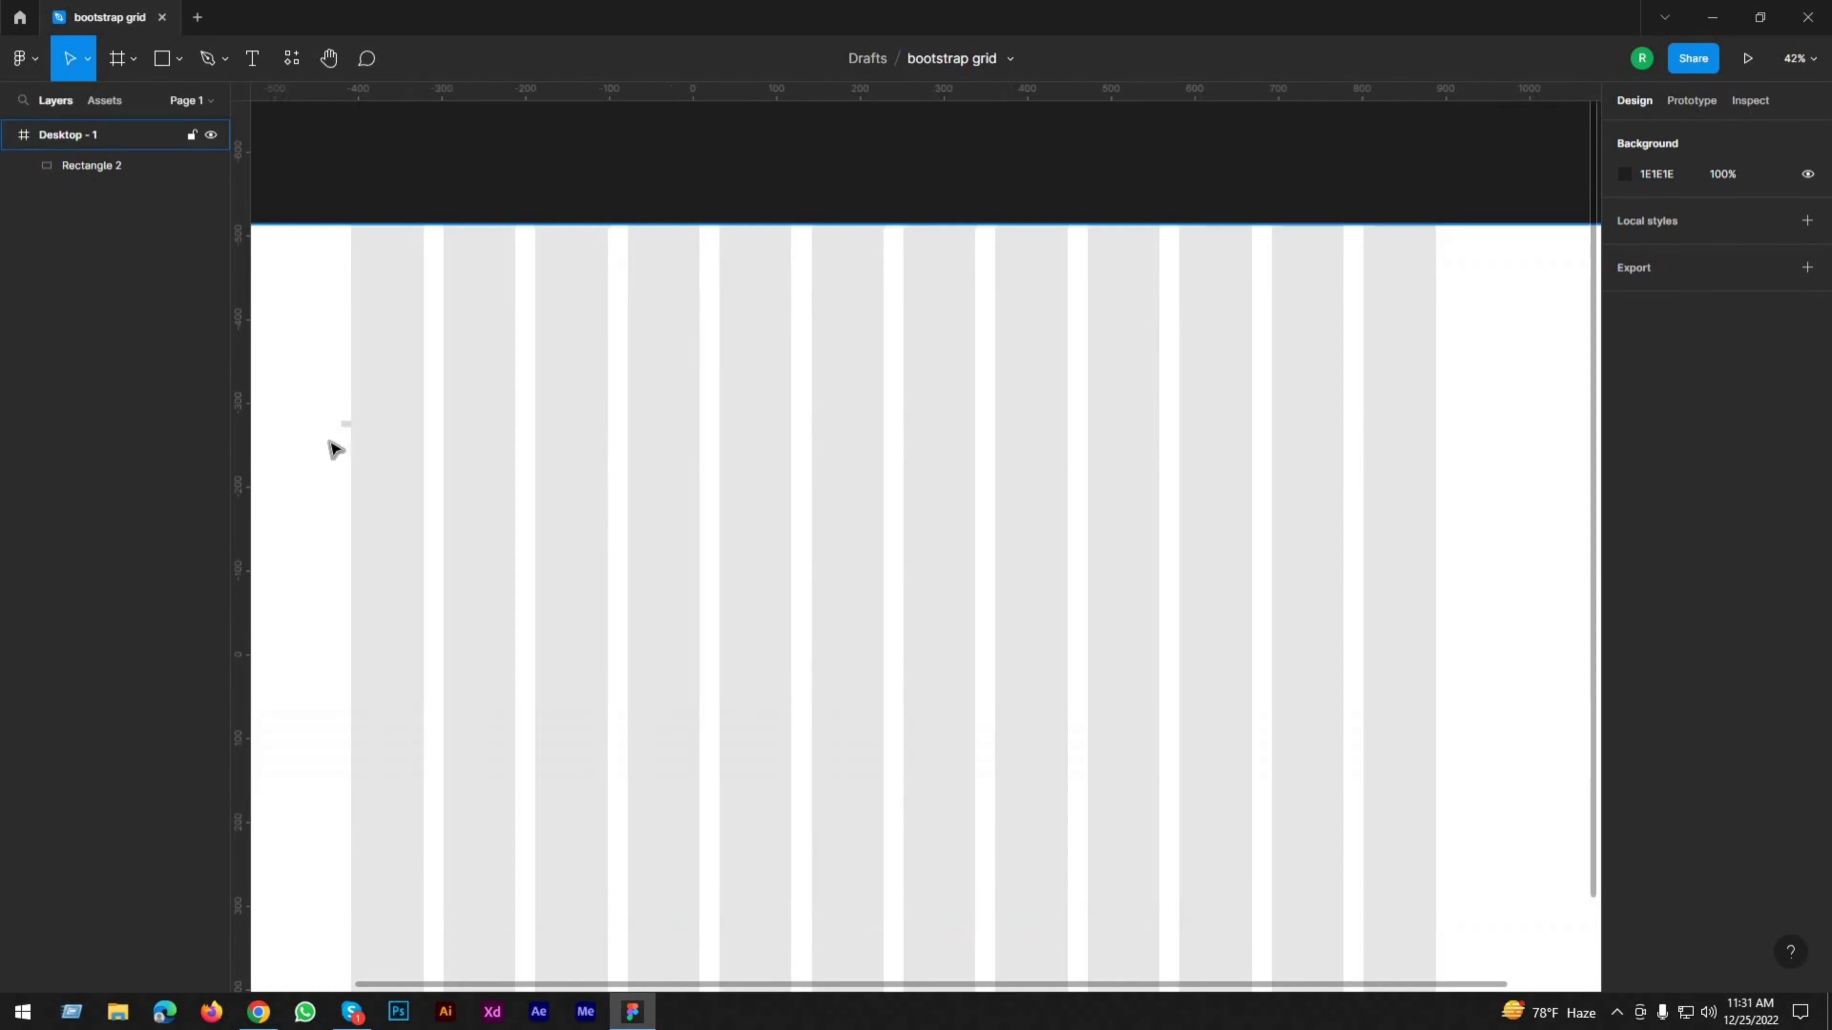
{"action": "left_click", "coordinate": [340, 425]}
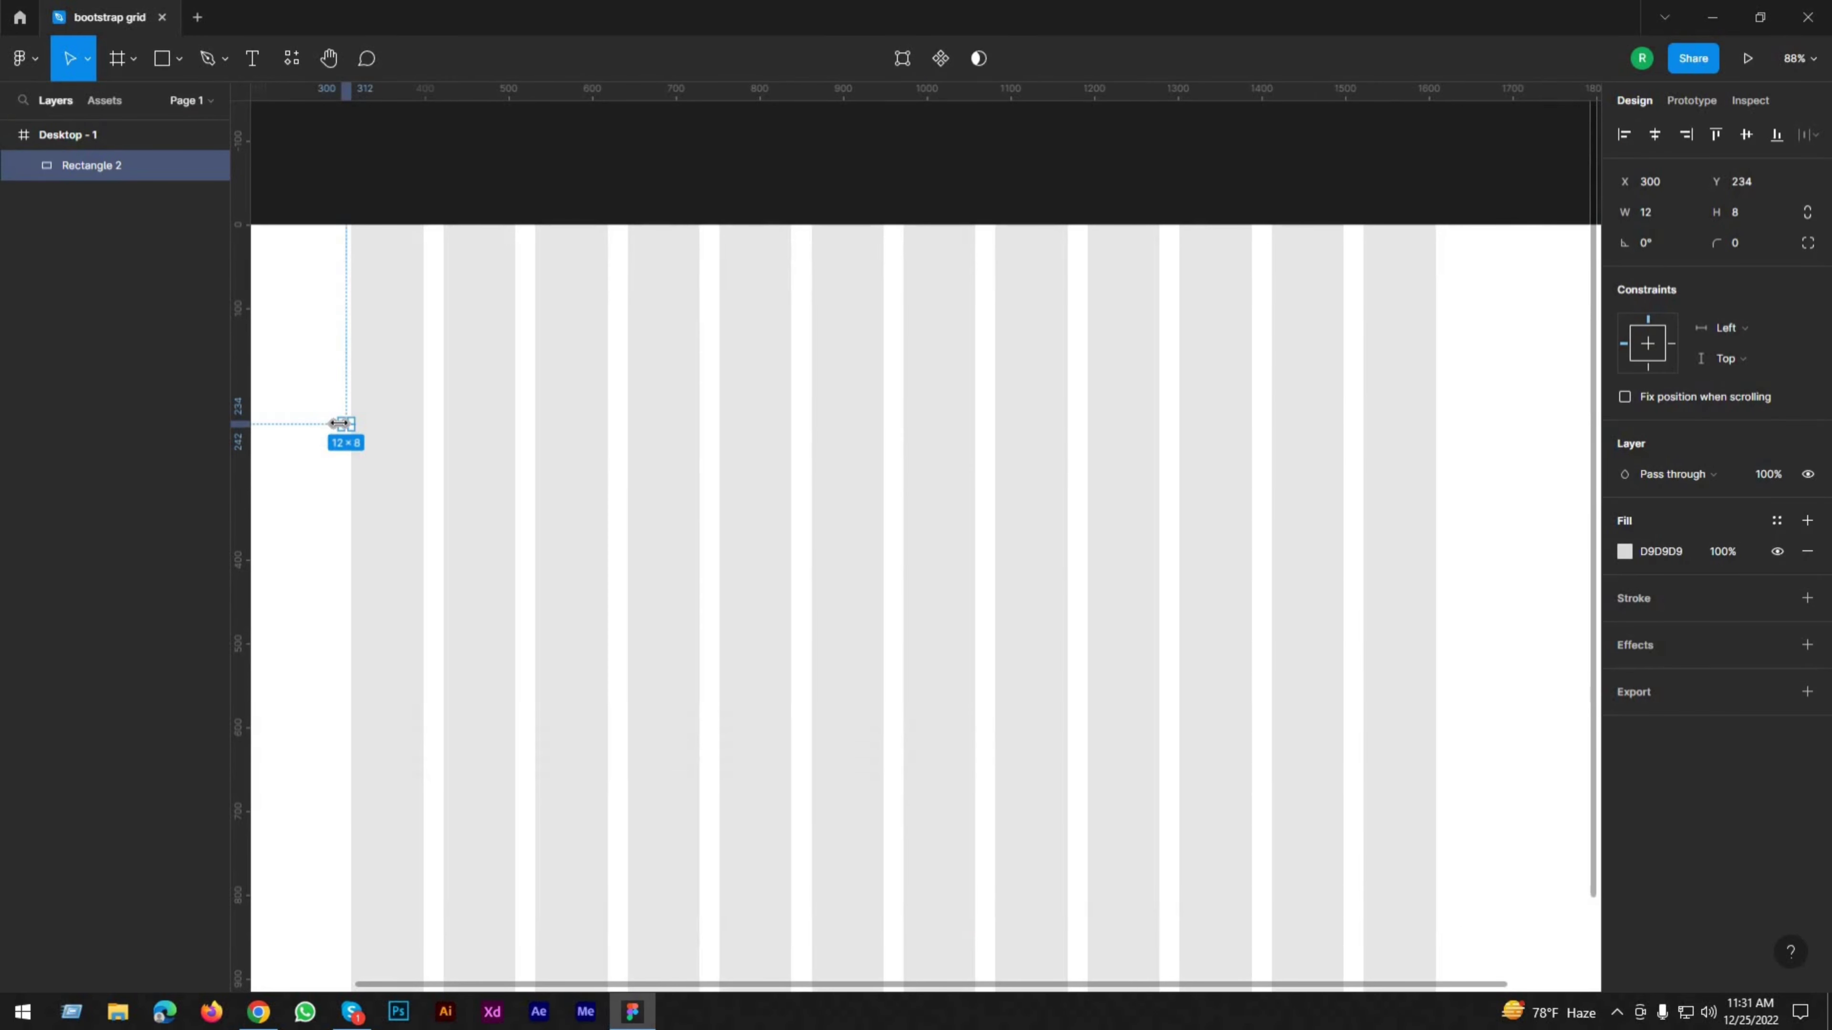
{"action": "key", "text": "Delete"}
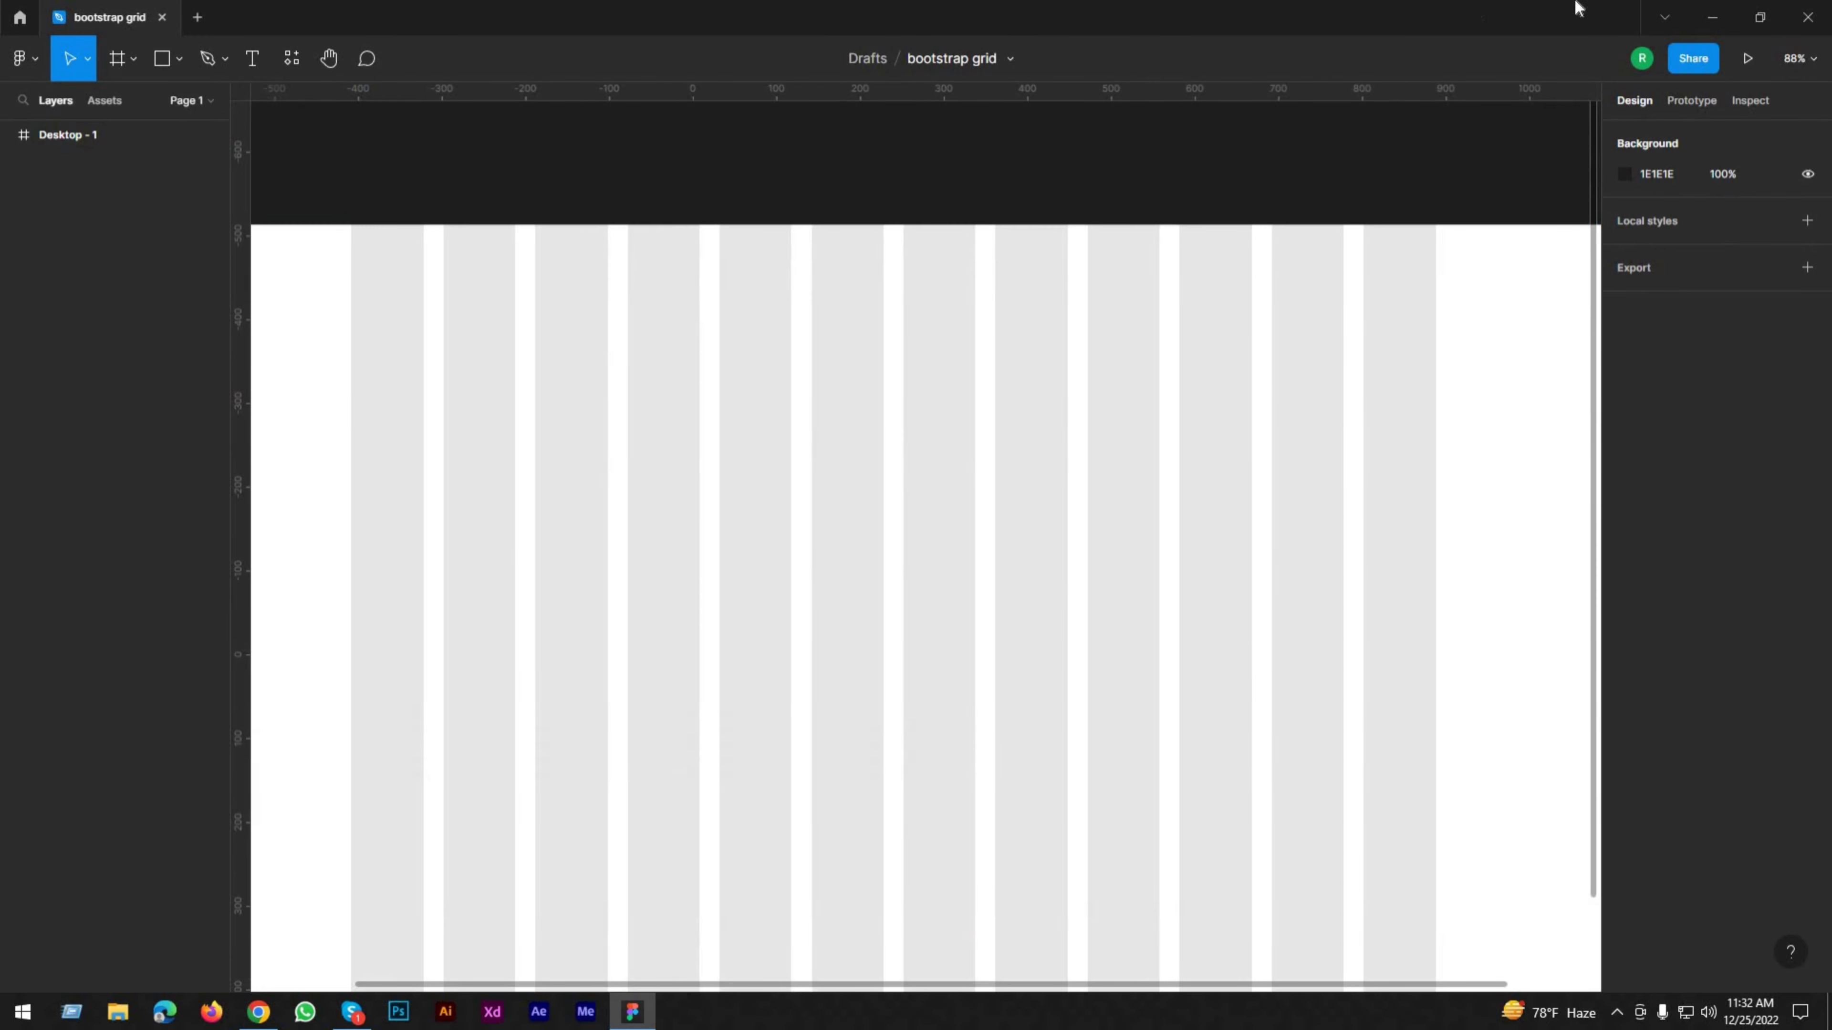
Switch to Chrome and bring up the Bootstrap v5.0 Gutters documentation page
{"action": "scroll", "coordinate": [503, 534], "scroll_direction": "down", "scroll_amount": 2}
{"action": "scroll", "coordinate": [505, 532], "scroll_direction": "up", "scroll_amount": 2}
{"action": "left_click", "coordinate": [1712, 17]}
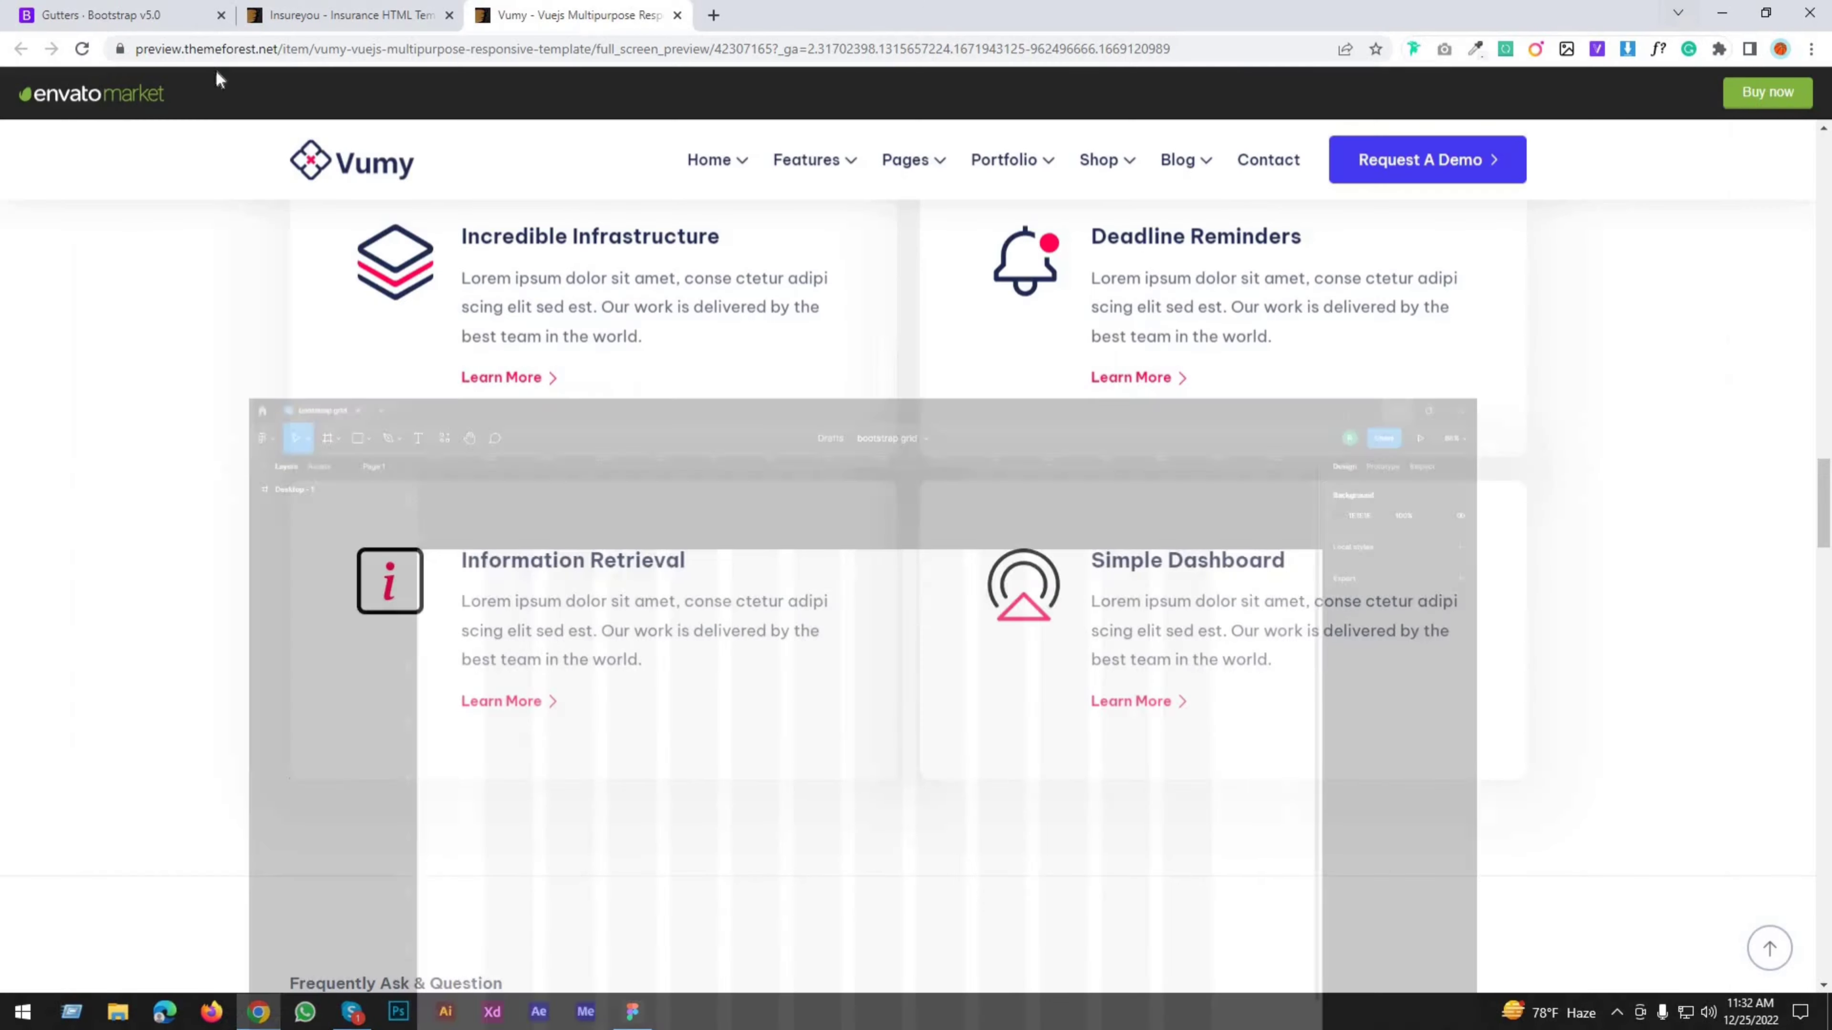
{"action": "left_click", "coordinate": [151, 9]}
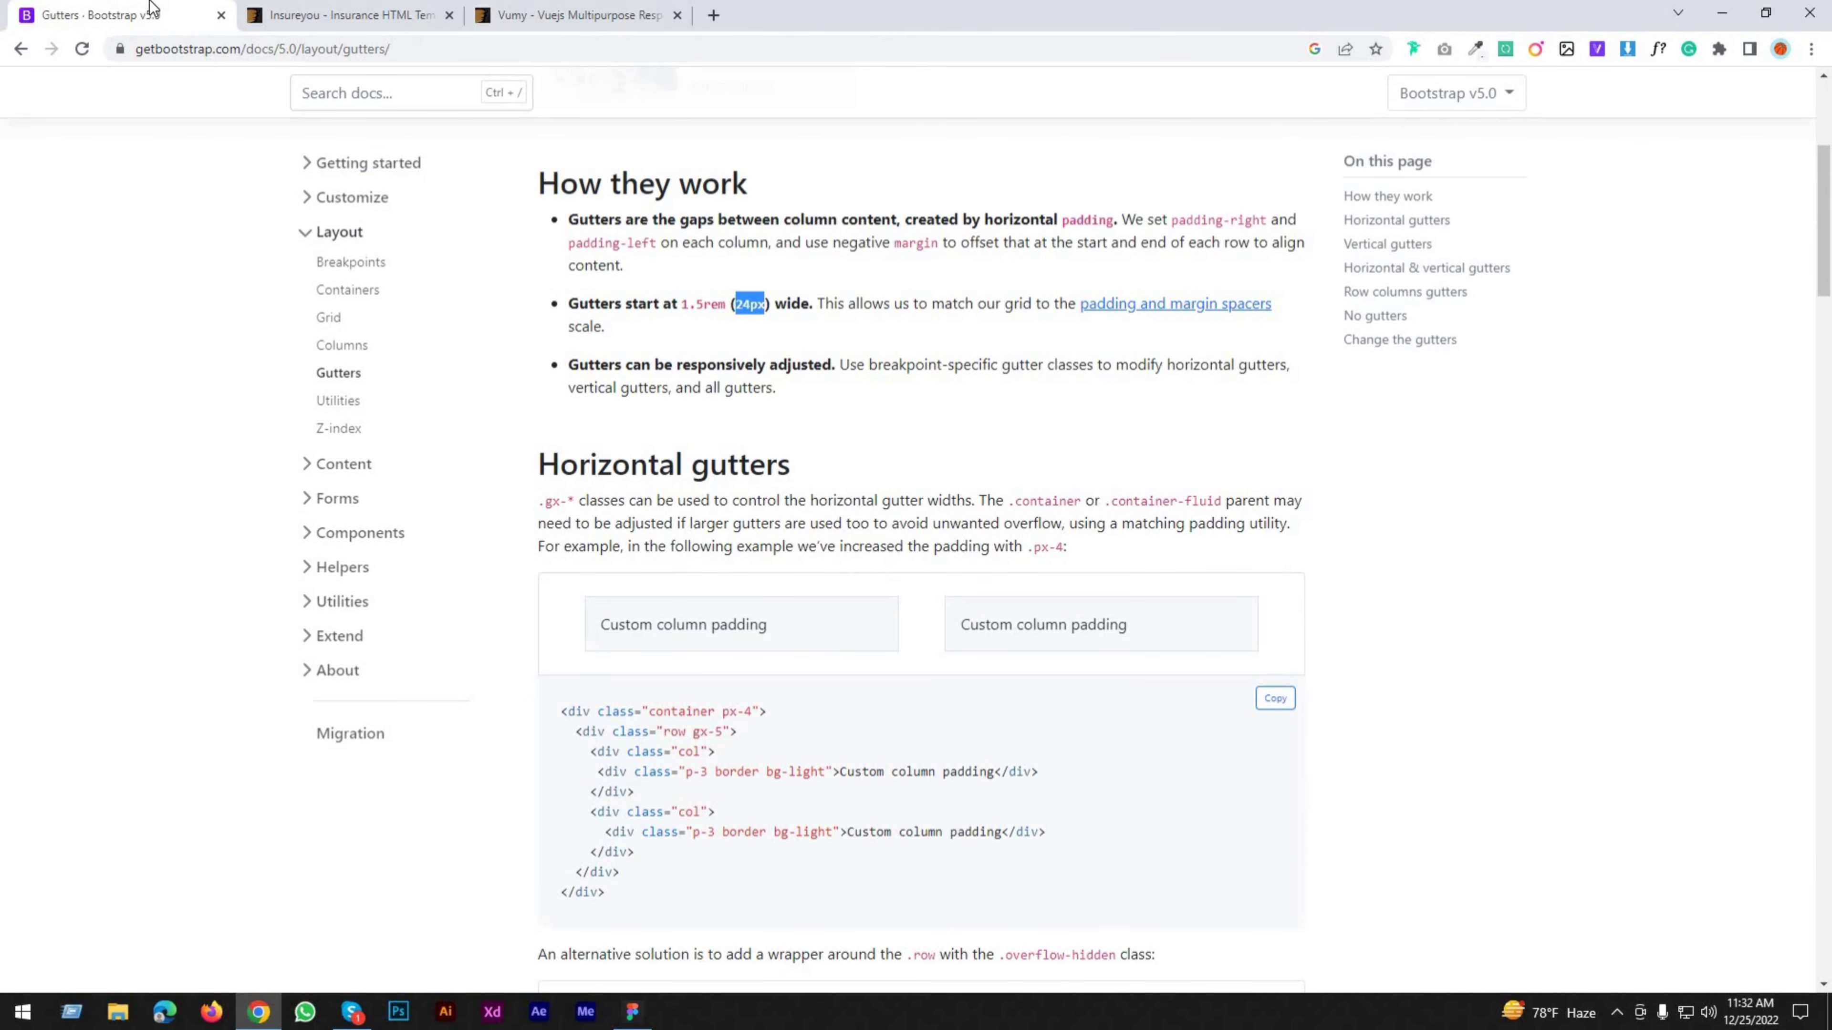